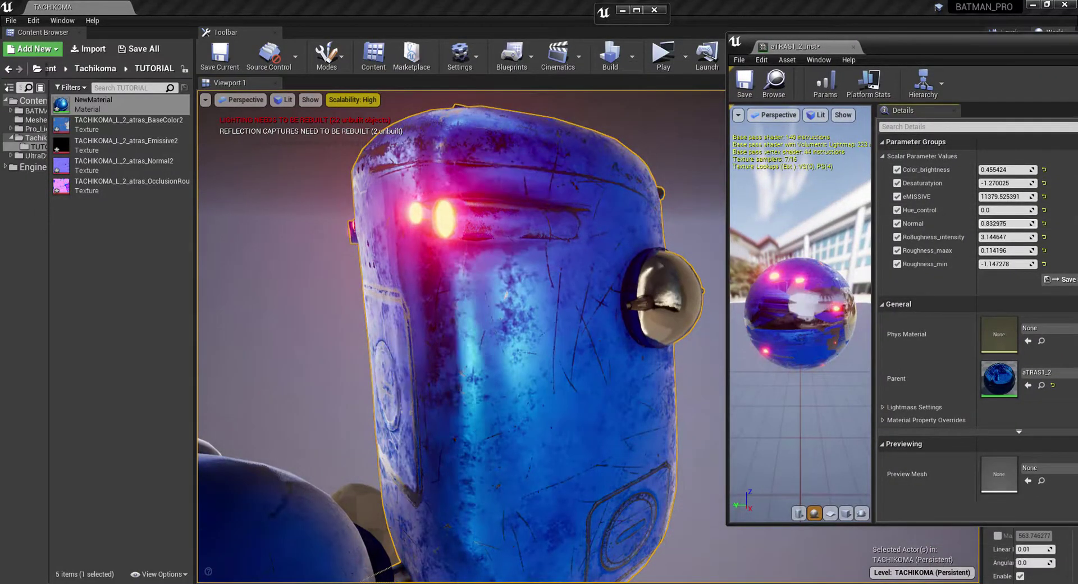
{"action": "double_click", "coordinate": [97, 114]}
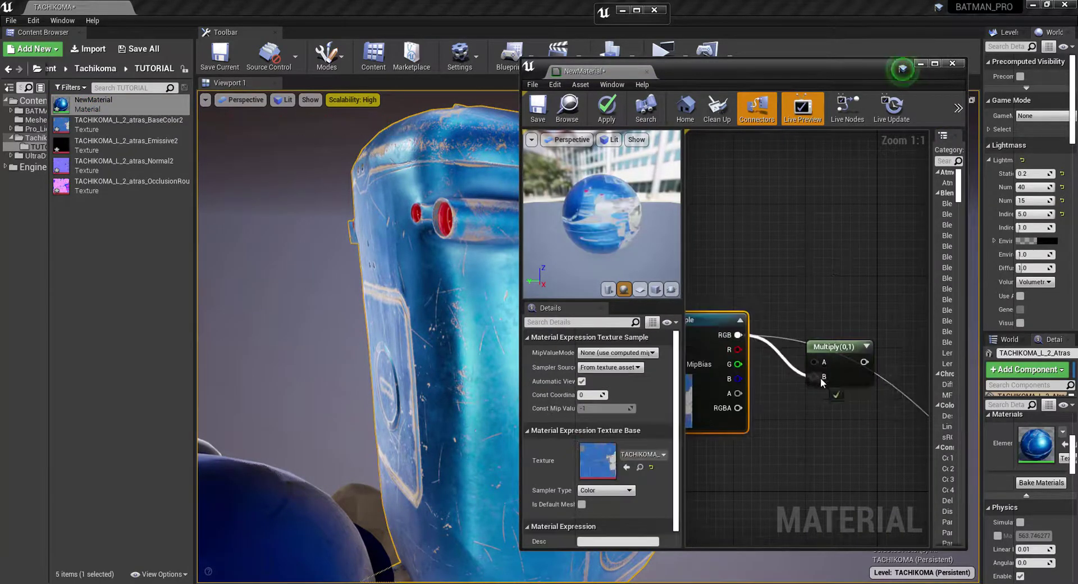
{"action": "right_click", "coordinate": [832, 295]}
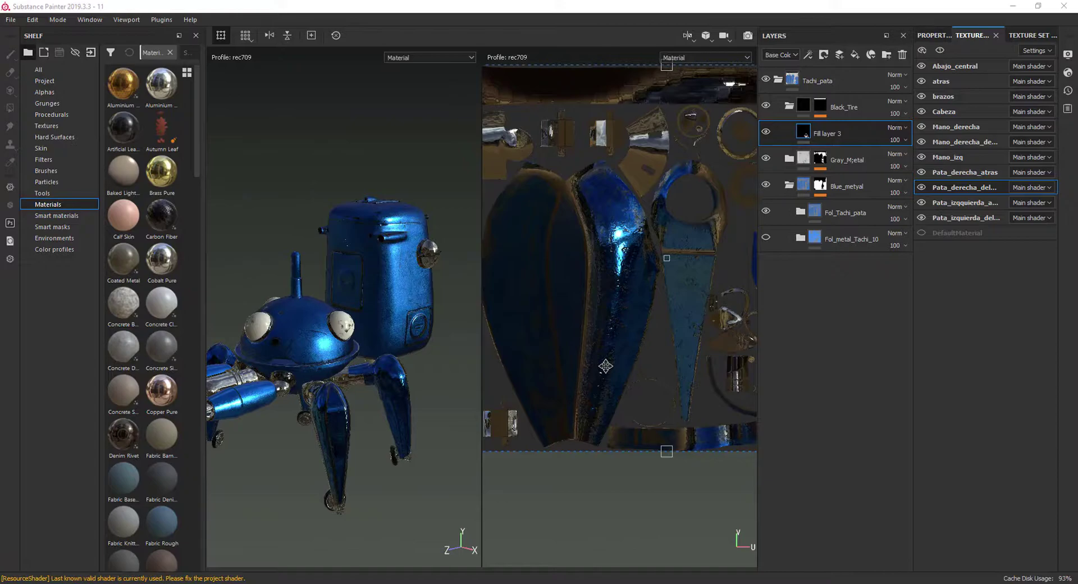
In Substance Painter, select the atras texture set, isolate it and frame the rear pod in the 3D view
{"action": "right_click", "coordinate": [403, 280], "text": "ctrl+alt"}
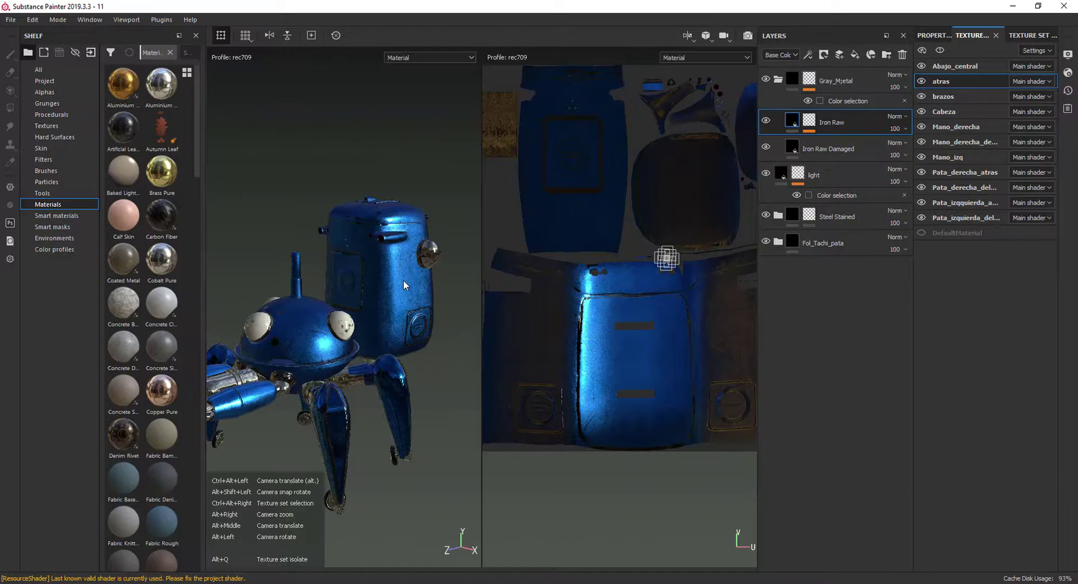
{"action": "key", "text": "alt+q"}
{"action": "key", "text": "f"}
{"action": "scroll", "coordinate": [403, 279], "scroll_direction": "up", "scroll_amount": 5}
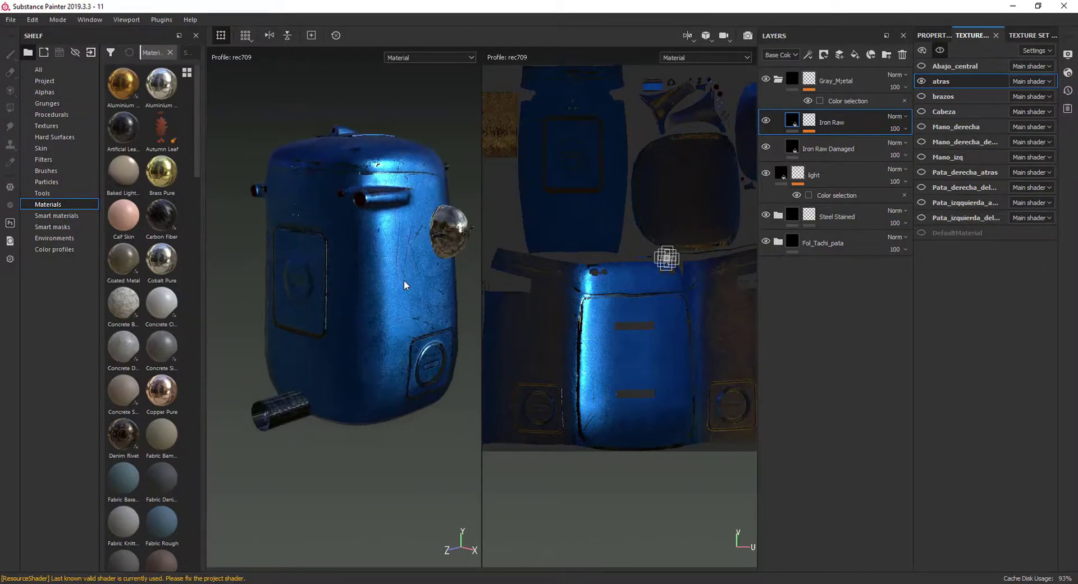
{"action": "middle_click_drag", "start_coordinate": [415, 259], "coordinate": [402, 300], "text": "alt"}
{"action": "mouse_move", "coordinate": [402, 301]}
{"action": "left_mouse_down", "text": "alt"}
{"action": "mouse_move", "coordinate": [400, 320]}
{"action": "mouse_move", "coordinate": [391, 304]}
{"action": "left_mouse_up", "text": "alt"}
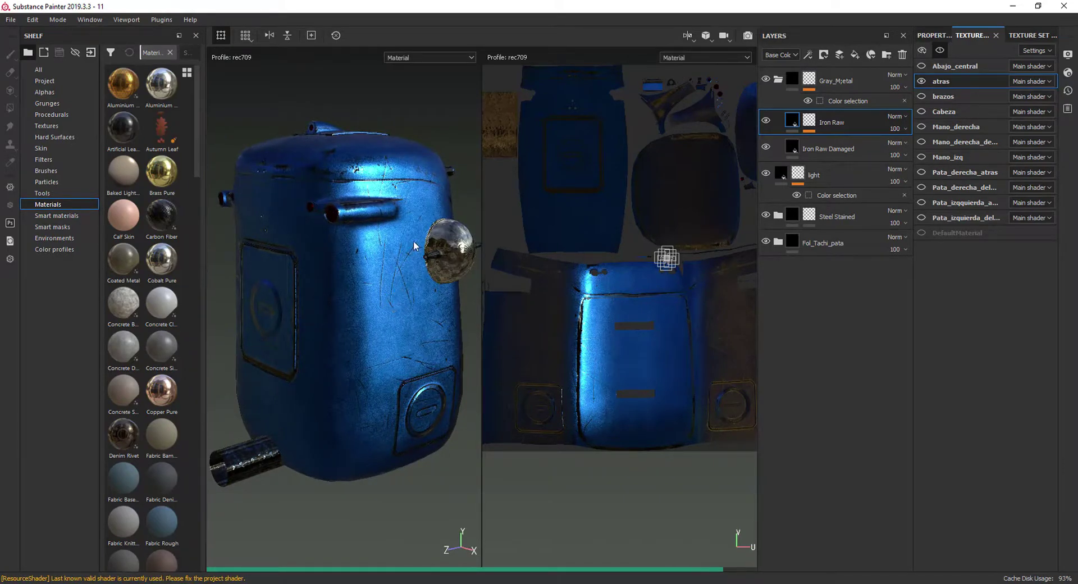
Show the Base Color channel alone on the atras part, followed by the Roughness channel
{"action": "left_click", "coordinate": [458, 56]}
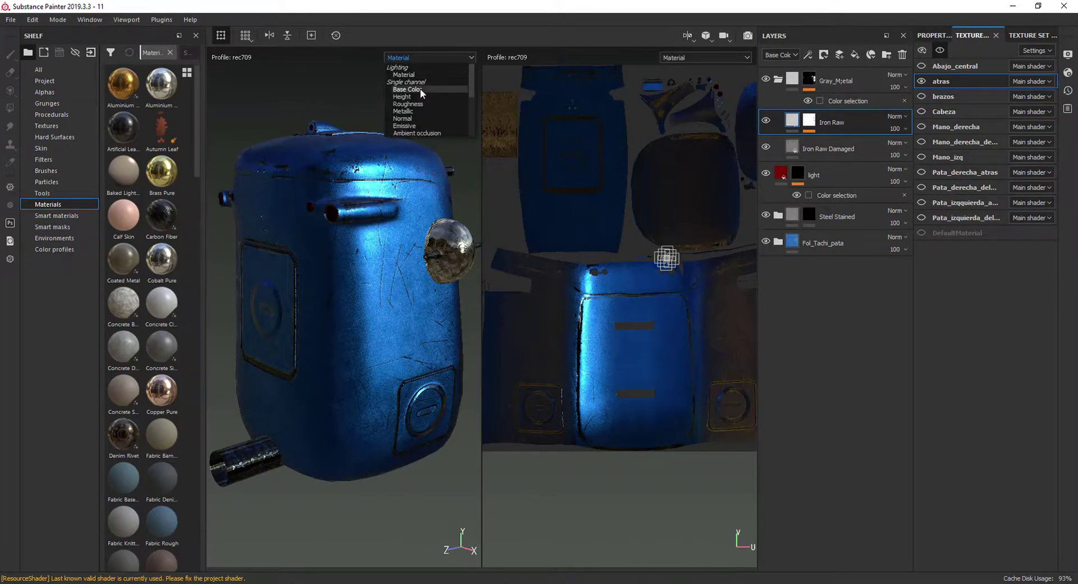
{"action": "left_click", "coordinate": [420, 89]}
{"action": "left_click", "coordinate": [446, 58]}
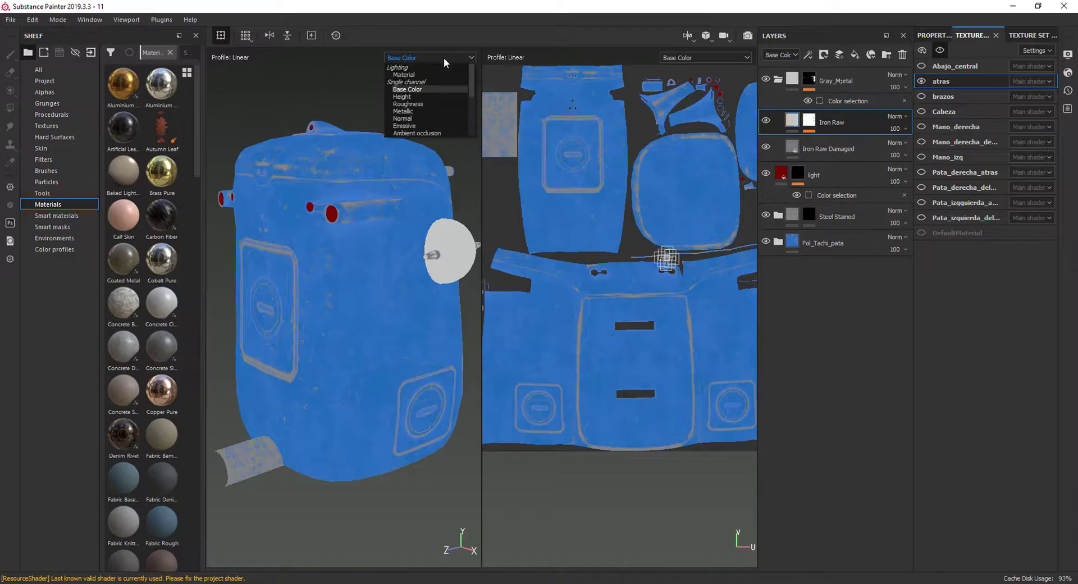
{"action": "left_click", "coordinate": [413, 106]}
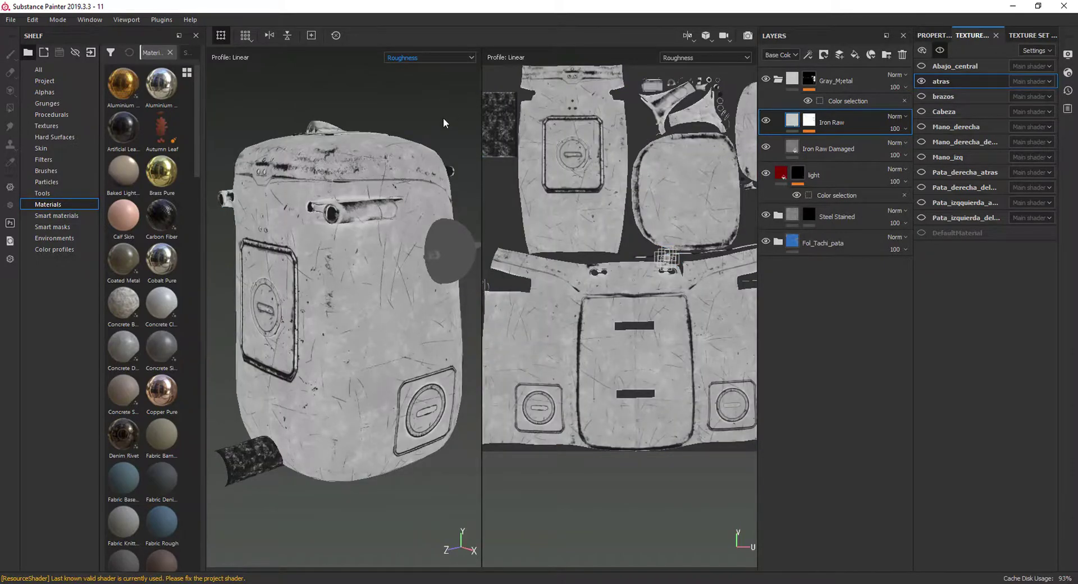
Open the texture export settings, deselect the Pata_derecha_atras texture set and show the export preset configuration
{"action": "left_click", "coordinate": [10, 19]}
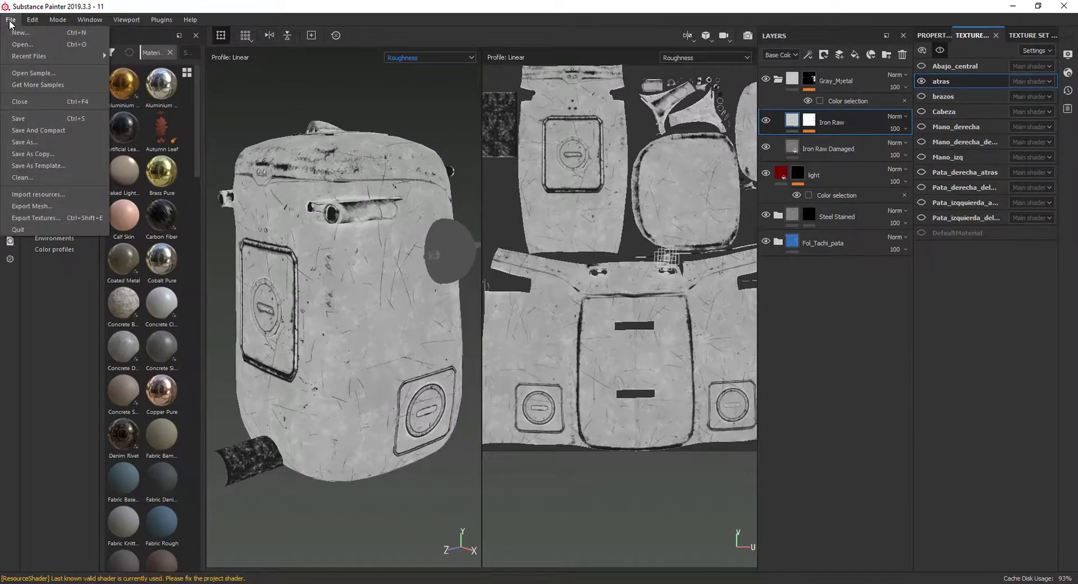
{"action": "left_click", "coordinate": [68, 222]}
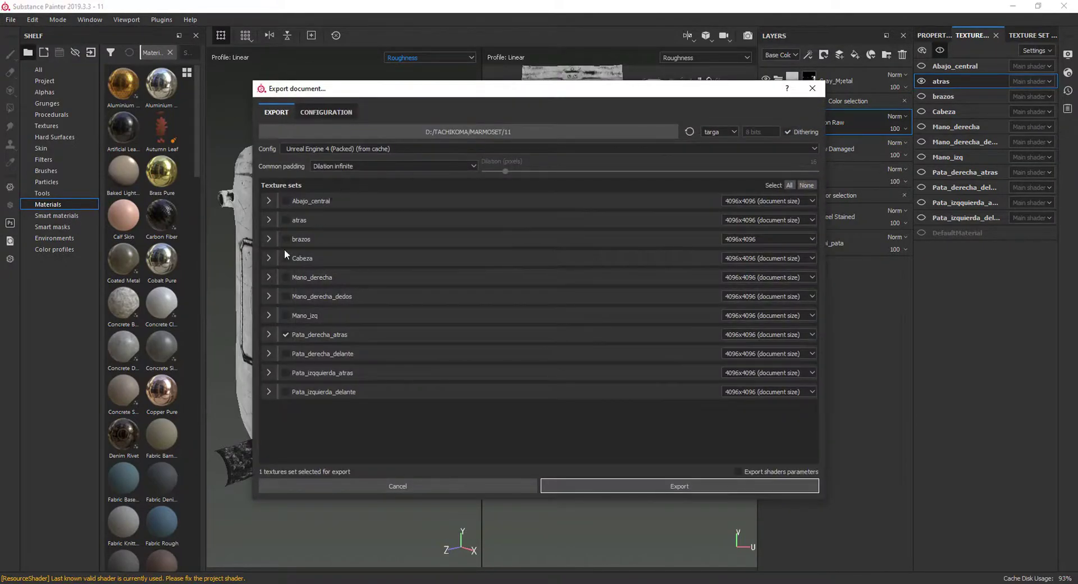
{"action": "left_click", "coordinate": [285, 335]}
{"action": "left_click", "coordinate": [332, 113]}
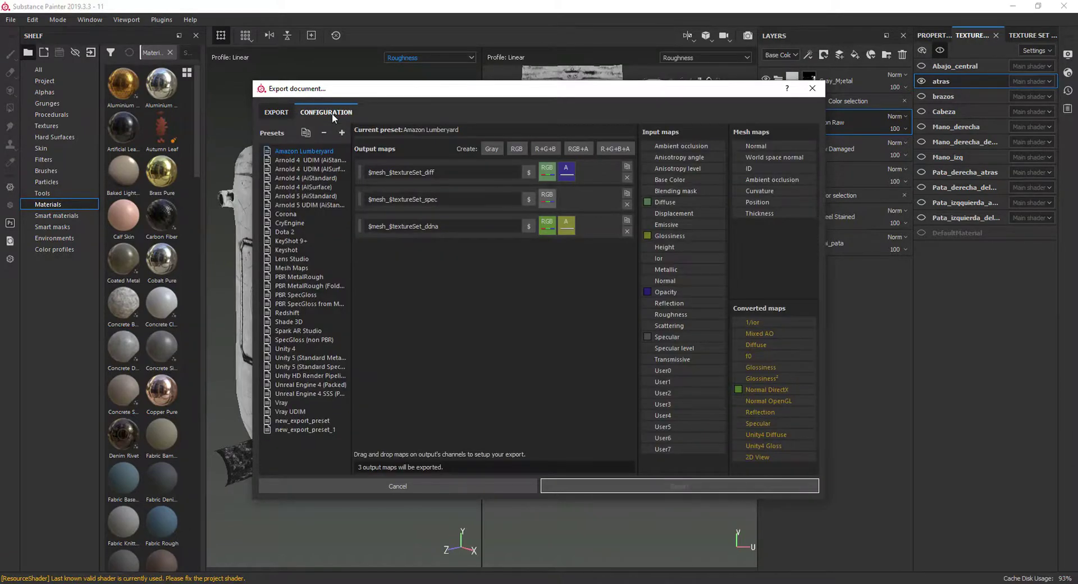
Remove the Emissive and Height output maps from the PBR MetalRough export preset
{"action": "left_click", "coordinate": [304, 278]}
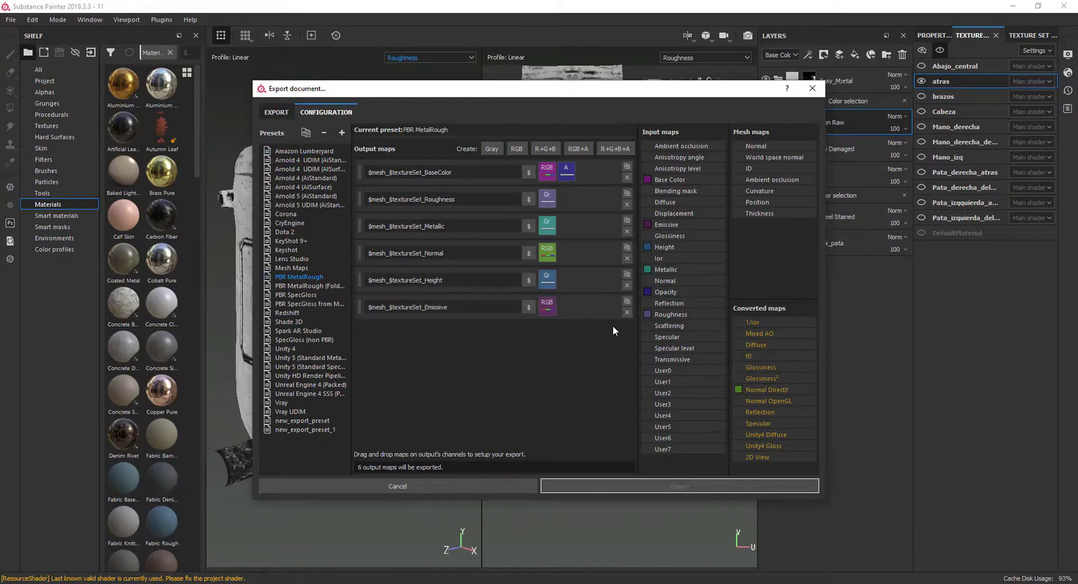
{"action": "left_click", "coordinate": [628, 312]}
{"action": "left_click", "coordinate": [628, 285]}
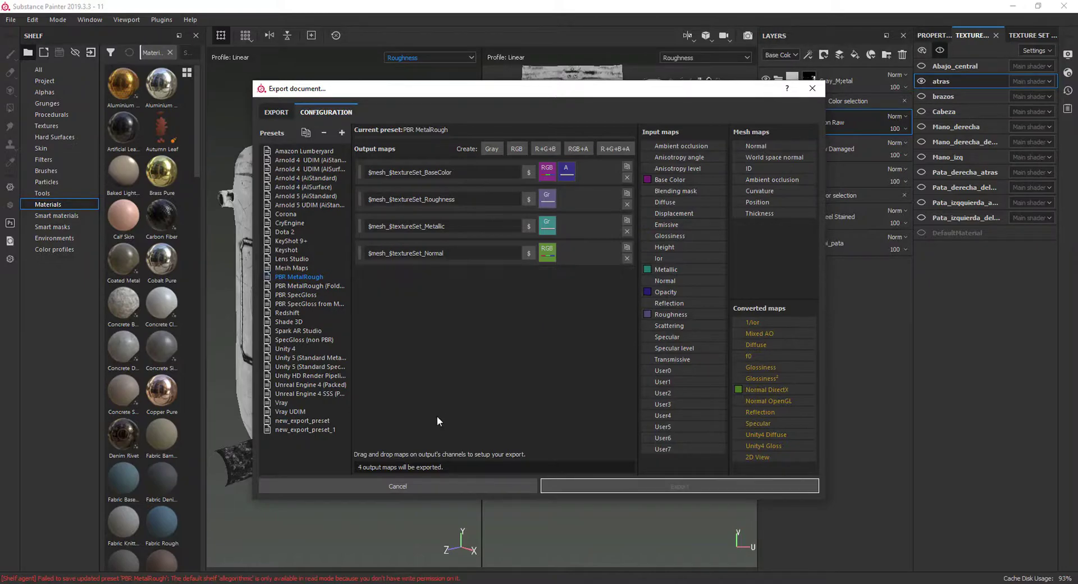
Examine the output maps of the Unreal Engine 4 (Packed) preset and return to the texture set export list
{"action": "left_click", "coordinate": [461, 193]}
{"action": "left_click", "coordinate": [318, 384]}
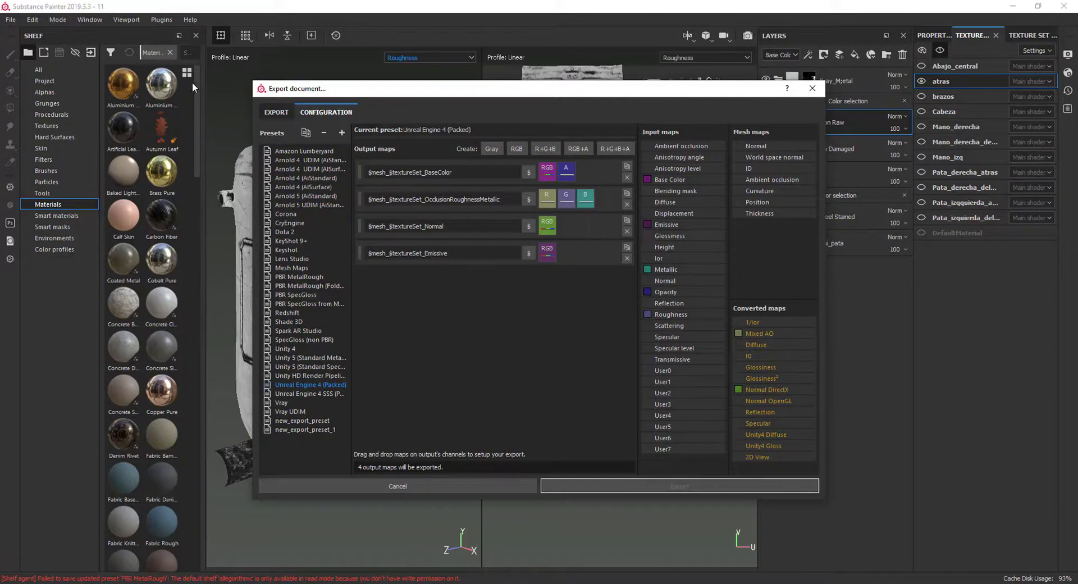
{"action": "left_click", "coordinate": [278, 112]}
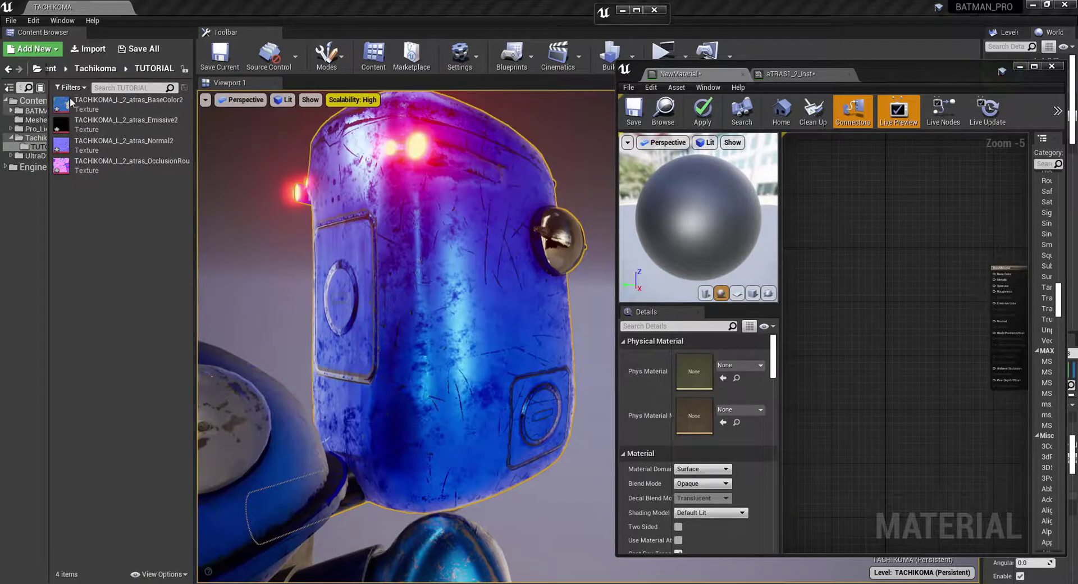
In Unreal Engine, add the atras BaseColor2, Emissive2, Normal2 and OcclusionRoughnessMetallic2 textures to the NewMaterial graph as texture samples
{"action": "left_click_drag", "start_coordinate": [115, 104], "coordinate": [841, 221]}
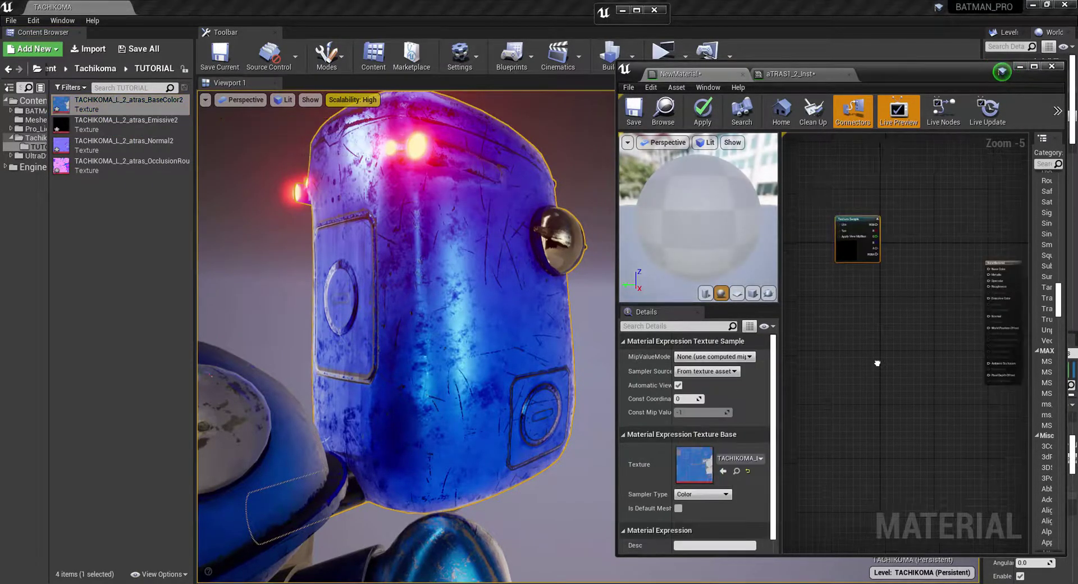
{"action": "left_click_drag", "start_coordinate": [69, 131], "coordinate": [819, 349]}
{"action": "left_click_drag", "start_coordinate": [62, 165], "coordinate": [902, 433]}
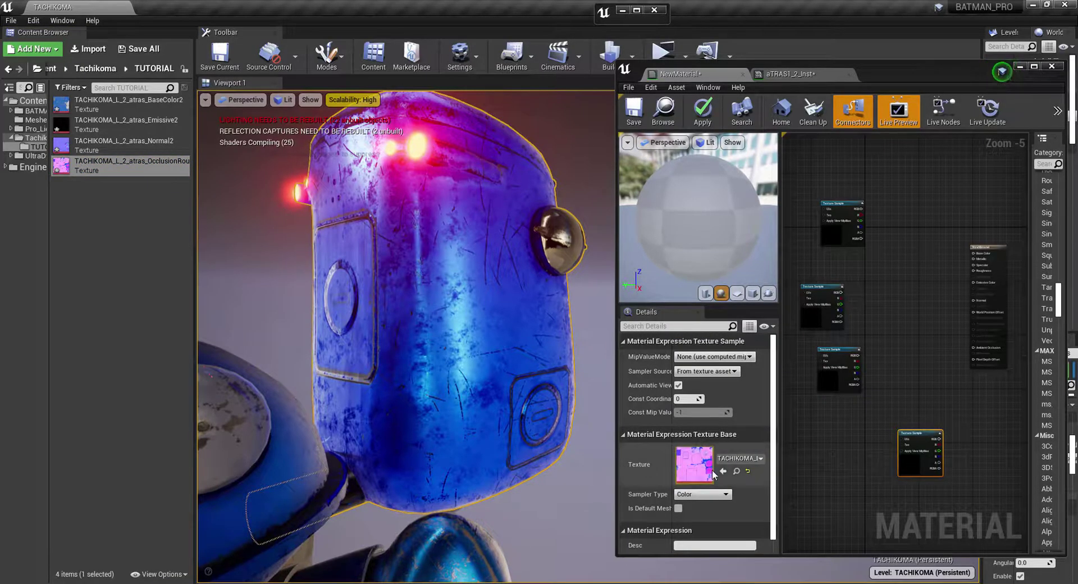
Open the OcclusionRoughnessMetallic2 texture in a maximized editor and hide its red, green, blue and alpha channels
{"action": "double_click", "coordinate": [693, 464]}
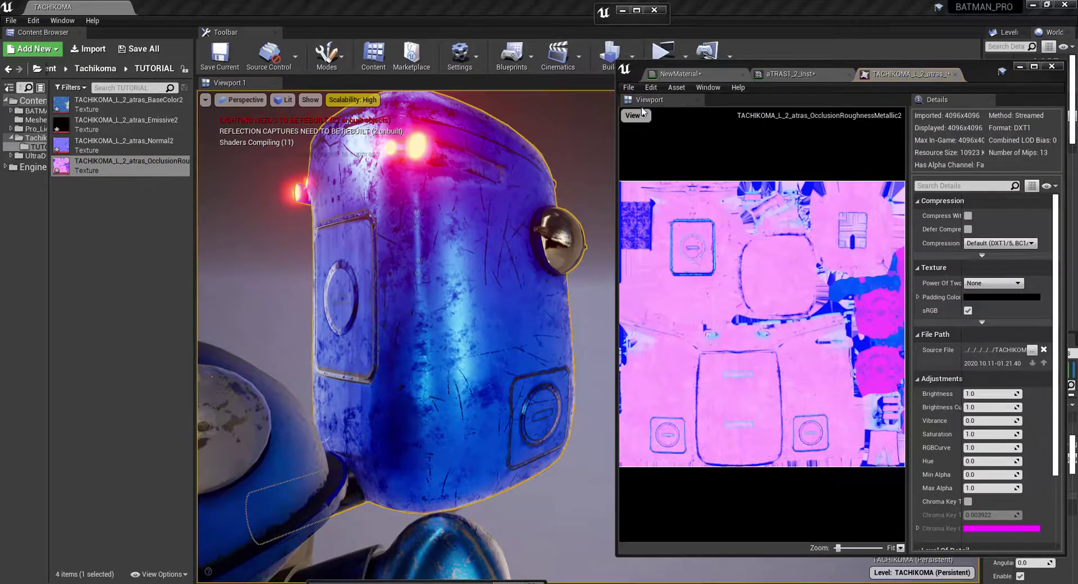
{"action": "left_click", "coordinate": [1034, 67]}
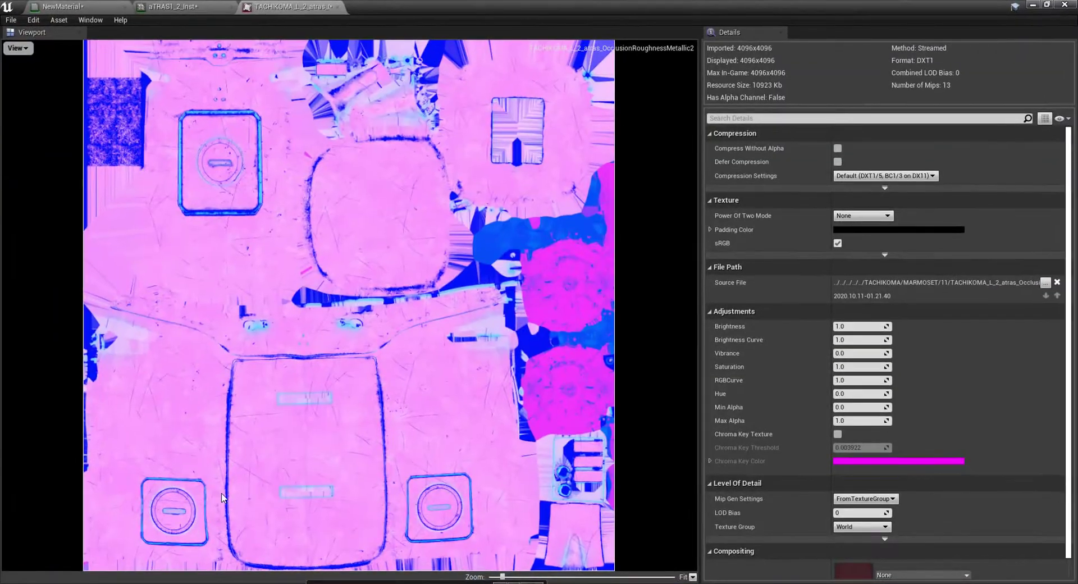
{"action": "left_click", "coordinate": [24, 49]}
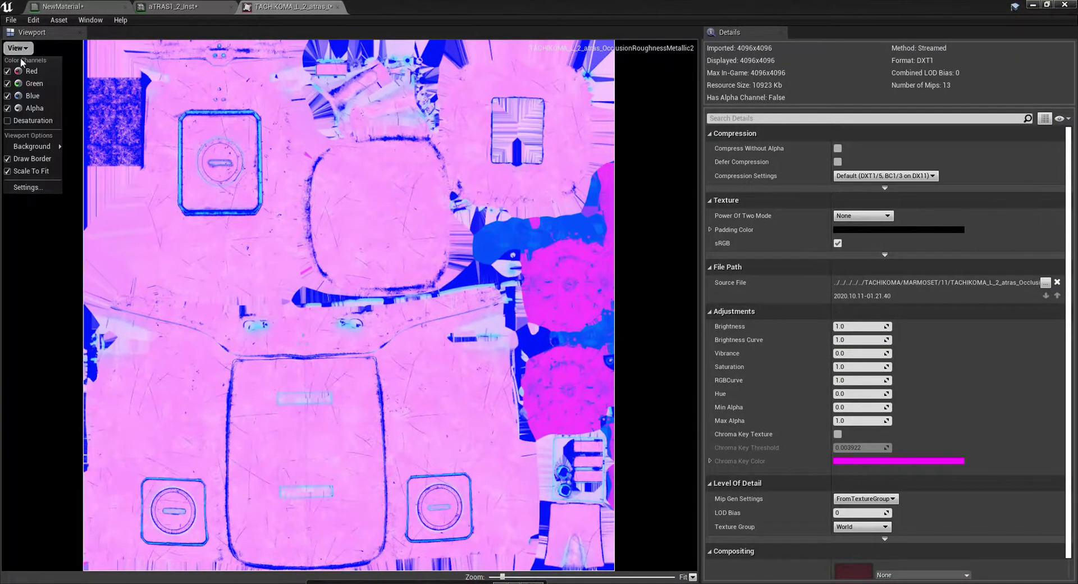
{"action": "left_click", "coordinate": [12, 71]}
{"action": "left_click", "coordinate": [13, 84]}
{"action": "left_click", "coordinate": [12, 98]}
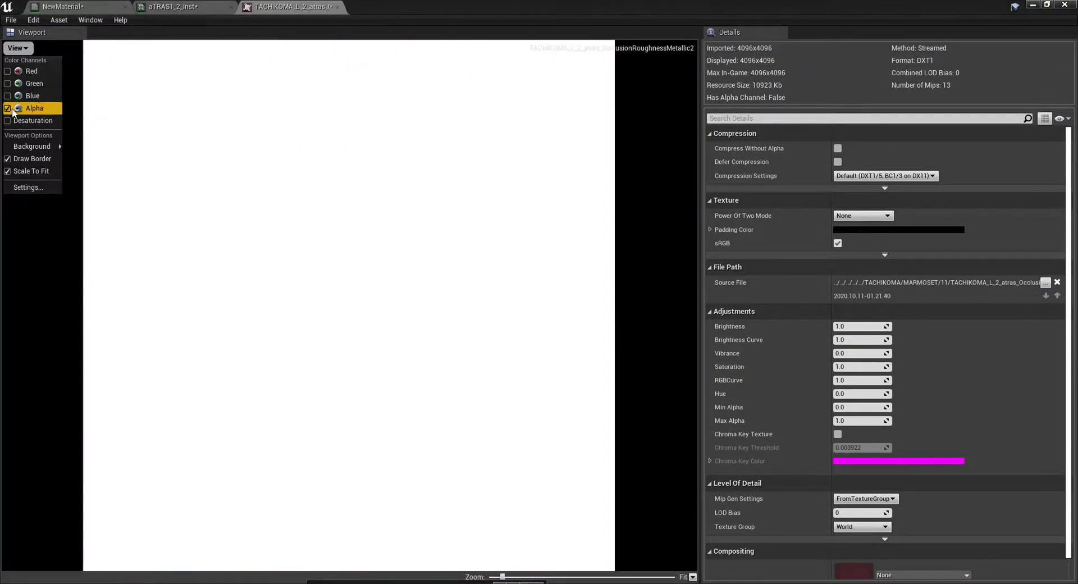
{"action": "left_click", "coordinate": [13, 108]}
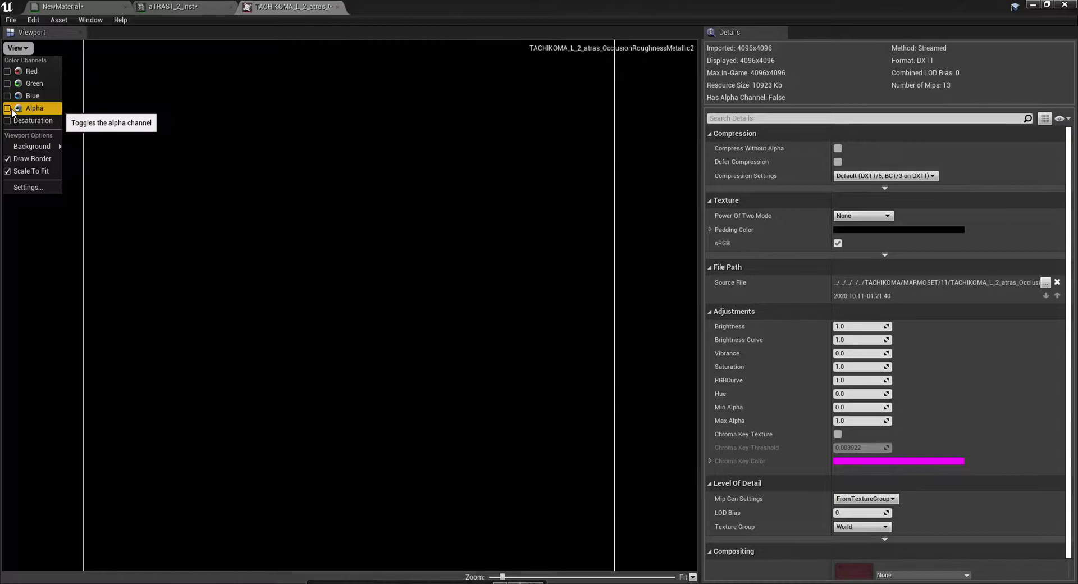
View the packed texture's red channel and then its green channel in isolation
{"action": "left_click", "coordinate": [11, 72]}
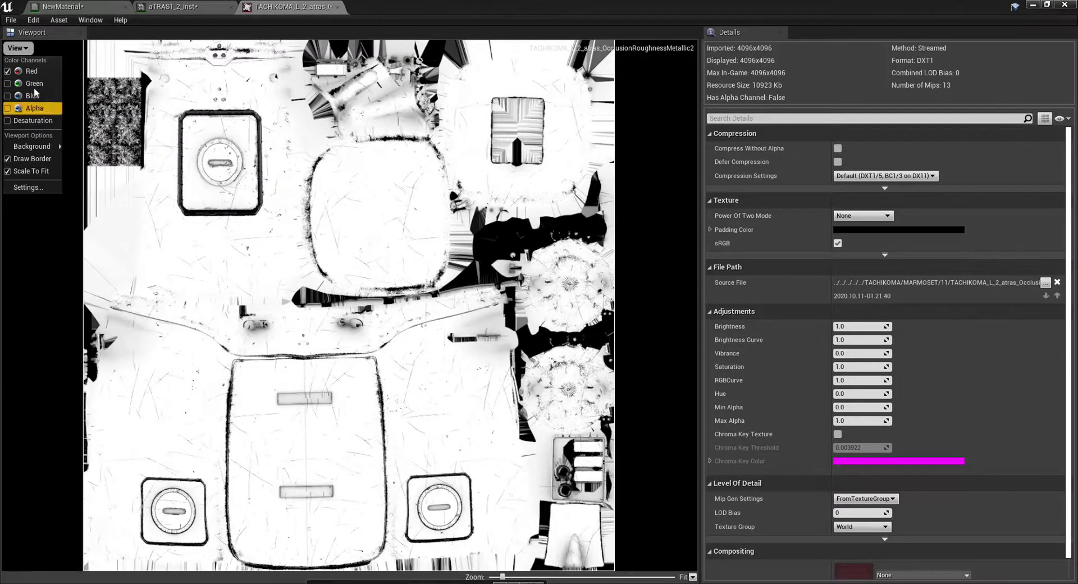
{"action": "left_click", "coordinate": [10, 72]}
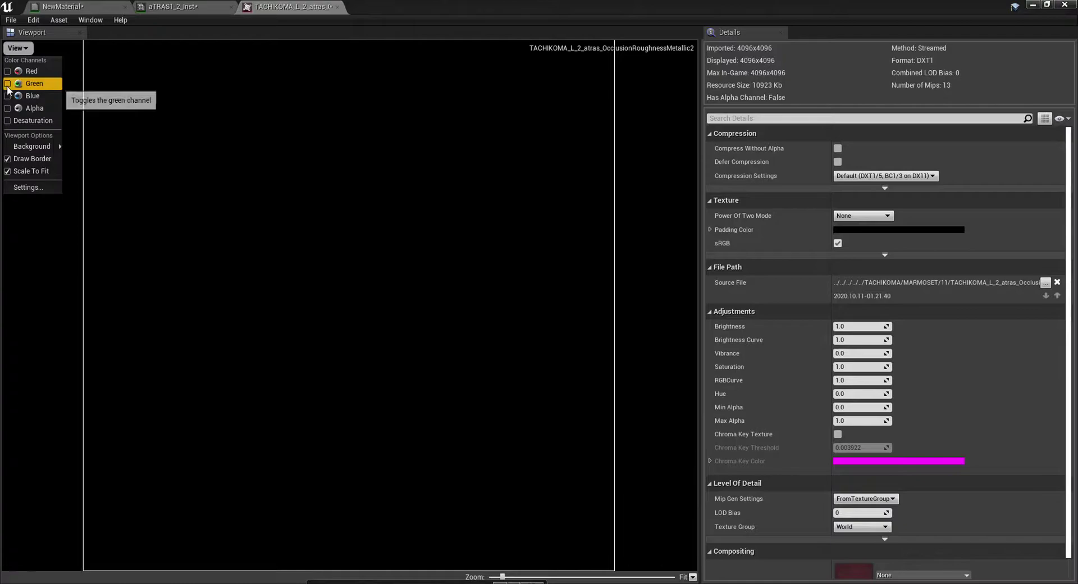
{"action": "left_click", "coordinate": [7, 85]}
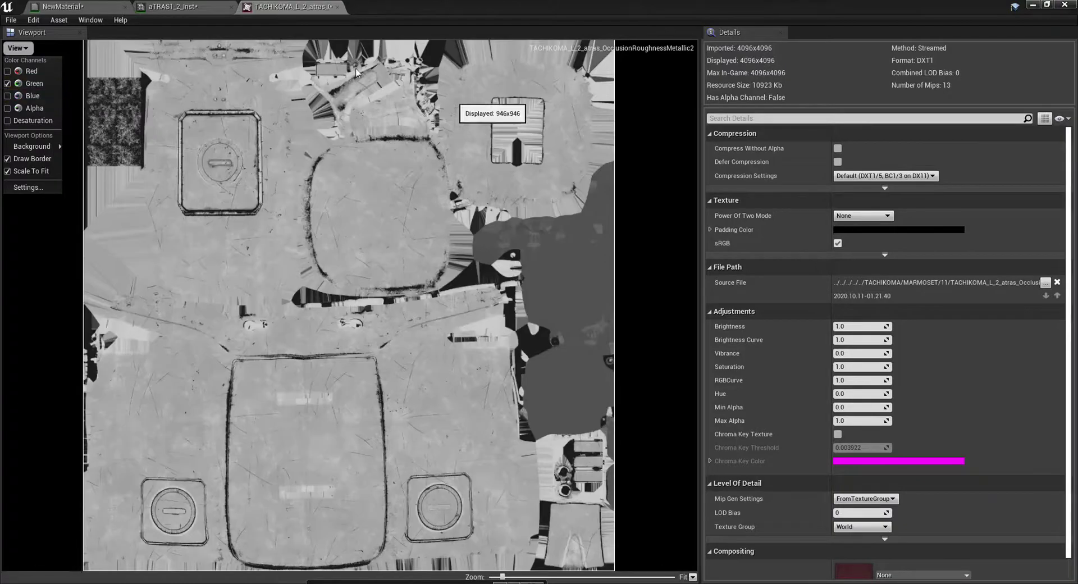
{"action": "left_click", "coordinate": [7, 84]}
Return to the NewMaterial graph and examine the separate channel outputs of the OcclusionRoughnessMetallic2 texture sample
{"action": "left_click", "coordinate": [63, 7]}
{"action": "scroll", "coordinate": [664, 264], "scroll_direction": "up", "scroll_amount": 5}
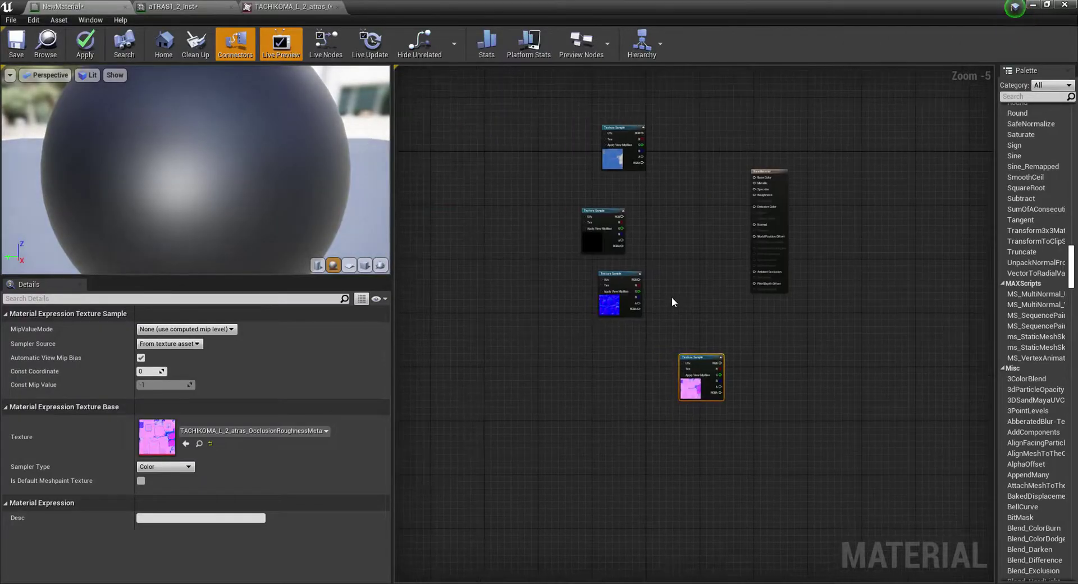
{"action": "left_click_drag", "start_coordinate": [710, 358], "coordinate": [648, 349]}
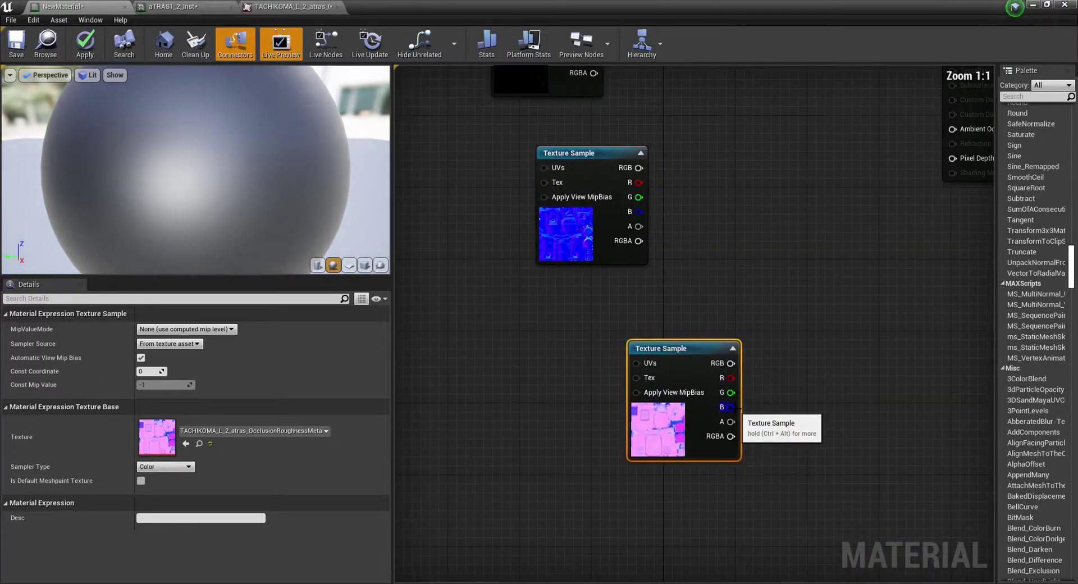
{"action": "right_click_drag", "start_coordinate": [735, 406], "coordinate": [702, 341]}
{"action": "left_click_drag", "start_coordinate": [696, 313], "coordinate": [799, 222]}
{"action": "left_click", "coordinate": [729, 329]}
{"action": "left_click", "coordinate": [729, 328]}
{"action": "left_click_drag", "start_coordinate": [697, 342], "coordinate": [783, 283]}
{"action": "left_click", "coordinate": [728, 322]}
{"action": "left_click", "coordinate": [623, 359]}
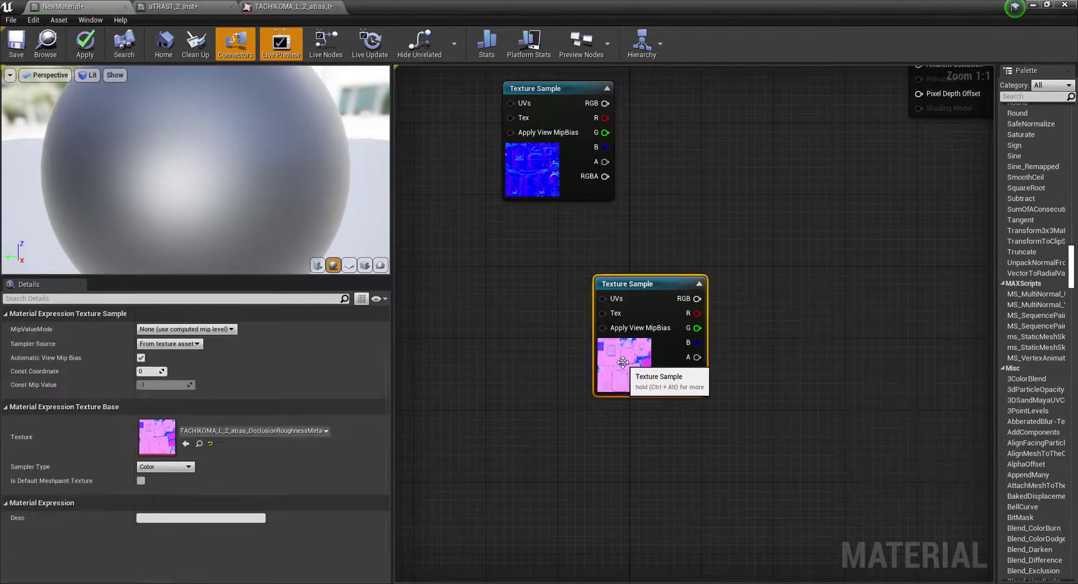
Reopen the OcclusionRoughnessMetallic2 texture and compare its blue, green and red channels one at a time
{"action": "double_click", "coordinate": [159, 436]}
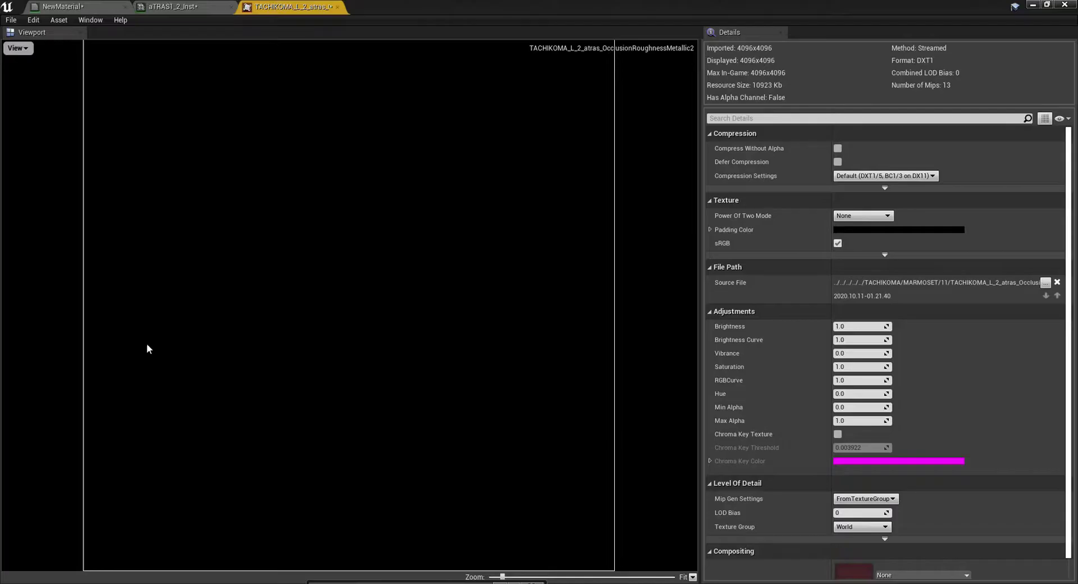
{"action": "left_click", "coordinate": [18, 49]}
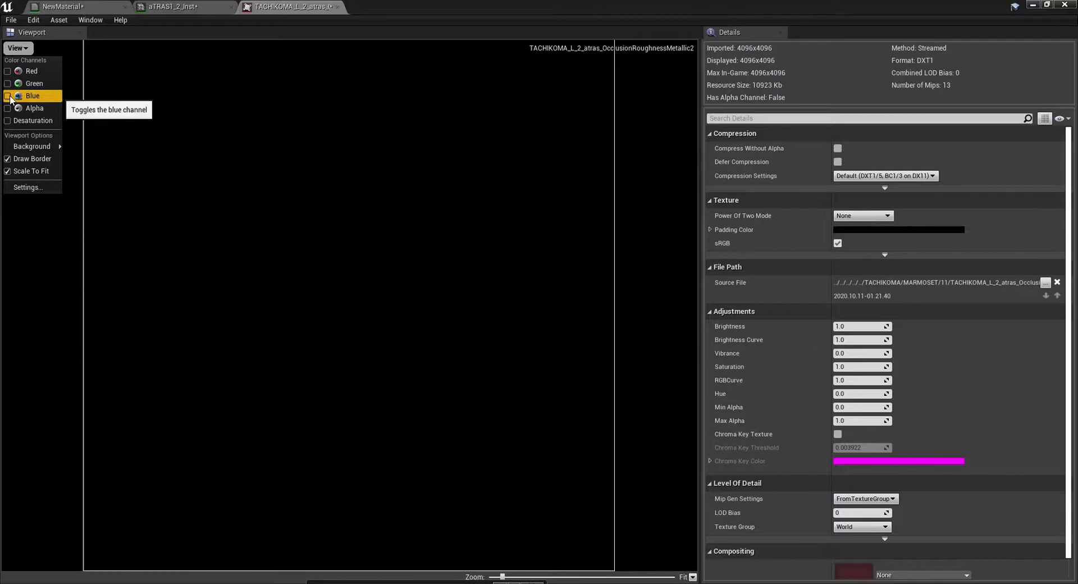
{"action": "left_click", "coordinate": [8, 96]}
{"action": "left_click", "coordinate": [7, 97]}
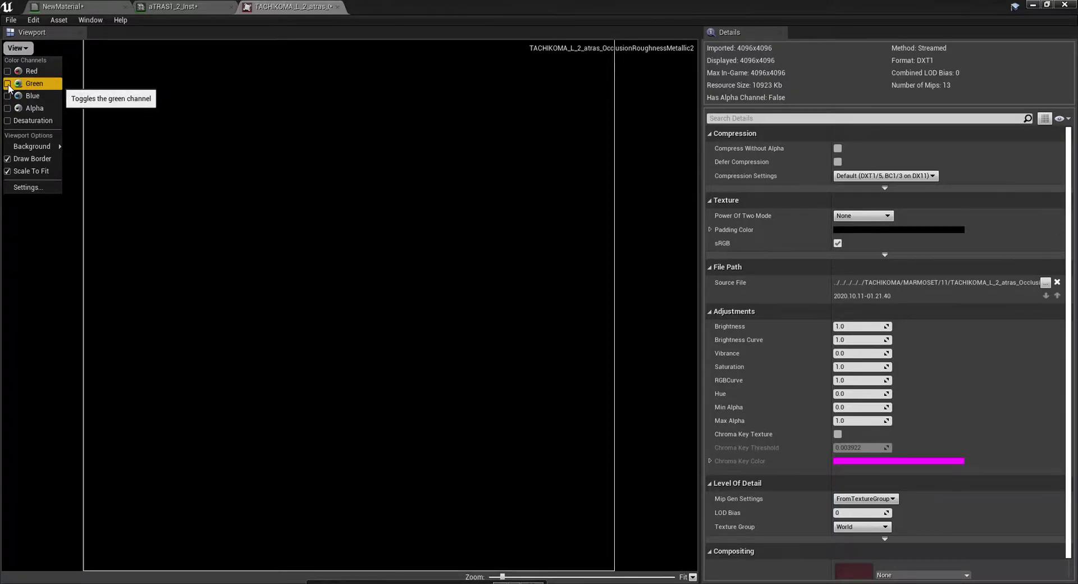
{"action": "left_click", "coordinate": [8, 84]}
{"action": "left_click", "coordinate": [8, 84]}
{"action": "left_click", "coordinate": [8, 72]}
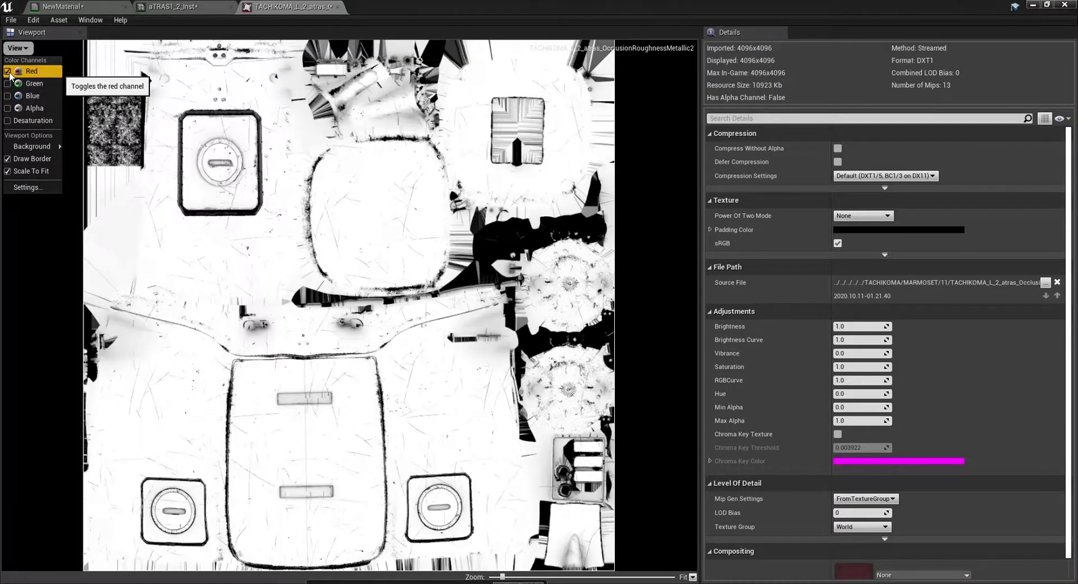
{"action": "left_click", "coordinate": [8, 72]}
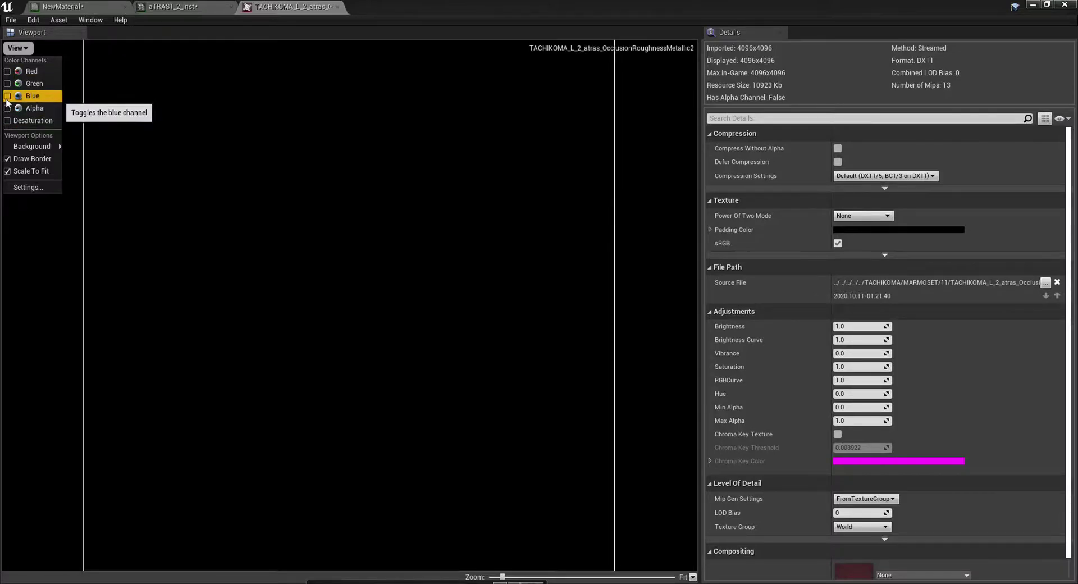
{"action": "left_click", "coordinate": [8, 96]}
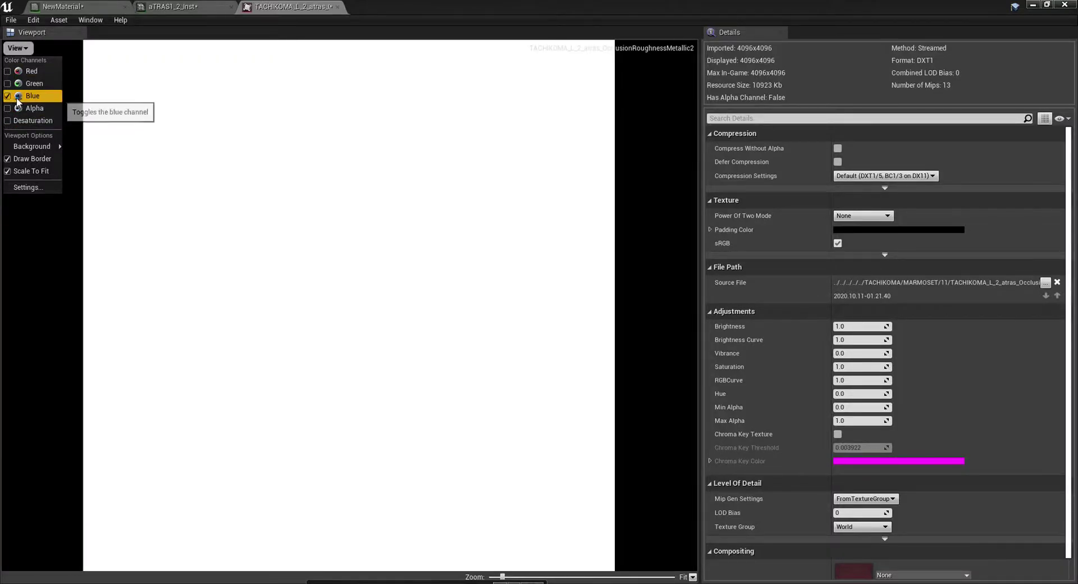
{"action": "left_click", "coordinate": [8, 97]}
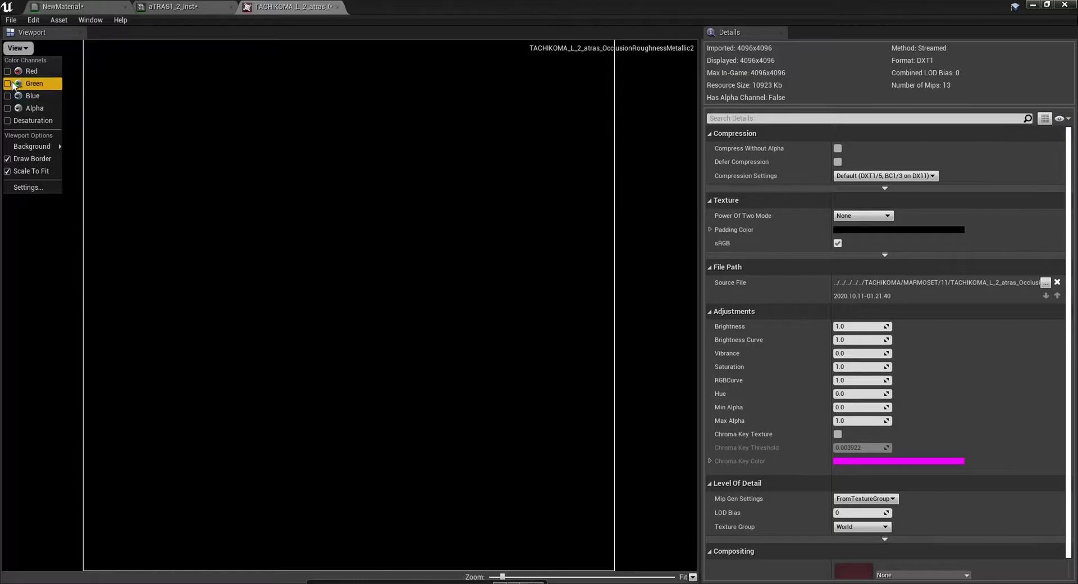
Check the packed texture's green channel in isolation and connect the texture sample's green output to the material's Roughness input
{"action": "left_click", "coordinate": [8, 84]}
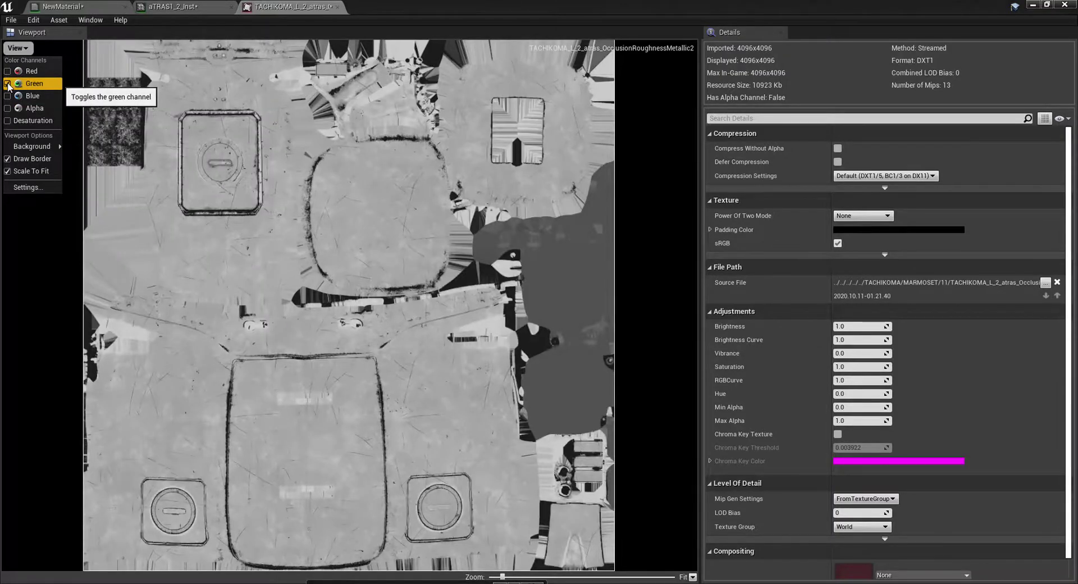
{"action": "left_click", "coordinate": [7, 84]}
{"action": "left_click", "coordinate": [84, 6]}
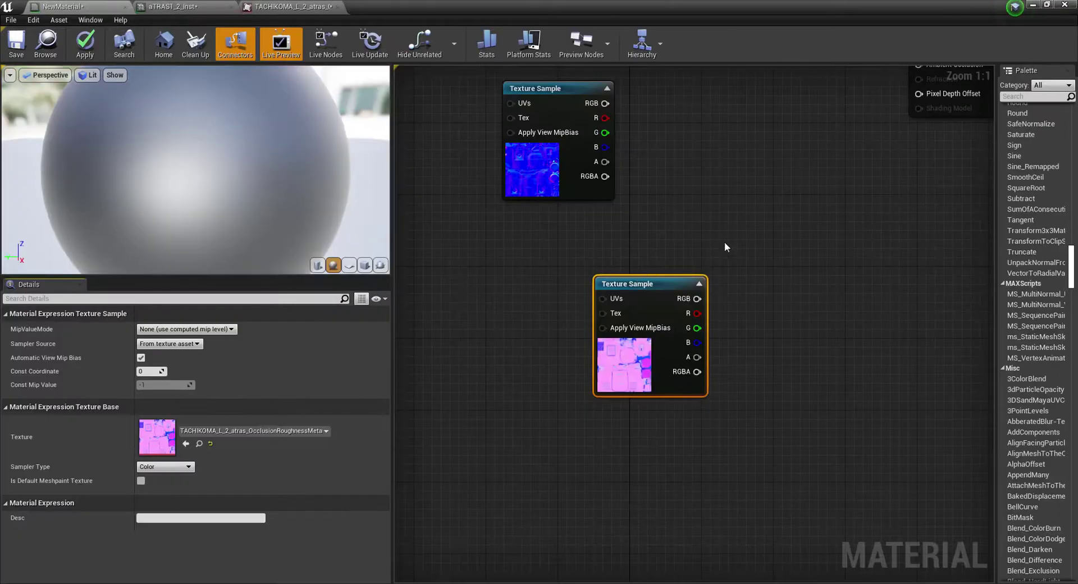
{"action": "right_click_drag", "start_coordinate": [724, 242], "coordinate": [568, 365]}
{"action": "left_click_drag", "start_coordinate": [527, 466], "coordinate": [769, 444]}
{"action": "right_click_drag", "start_coordinate": [557, 464], "coordinate": [663, 120]}
{"action": "left_click_drag", "start_coordinate": [597, 513], "coordinate": [652, 261]}
{"action": "right_click_drag", "start_coordinate": [689, 314], "coordinate": [619, 429]}
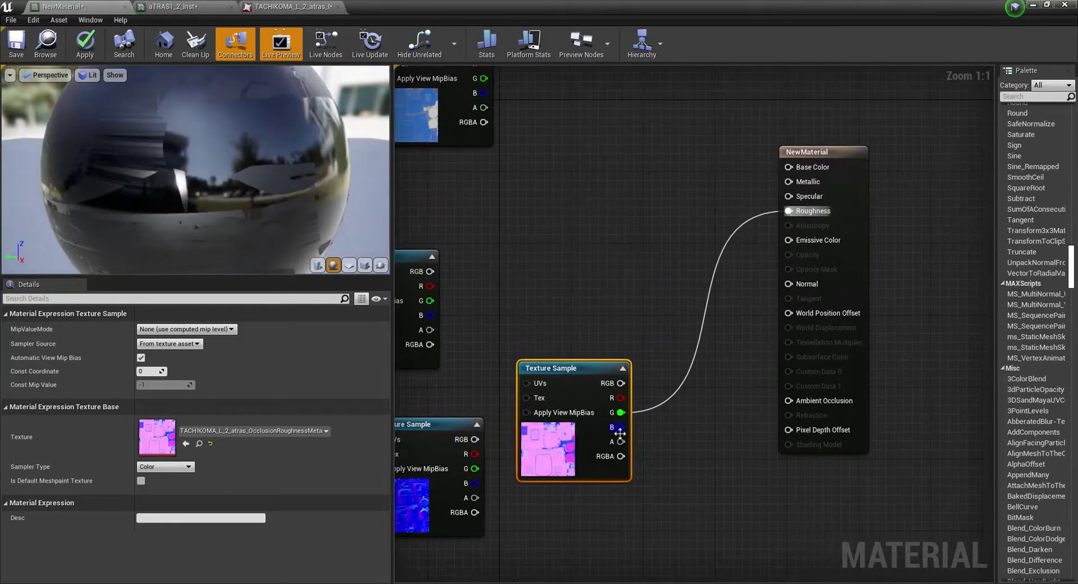
Check the packed texture's red channel in isolation and connect the texture sample's red output to the material's Metallic input
{"action": "double_click", "coordinate": [158, 446]}
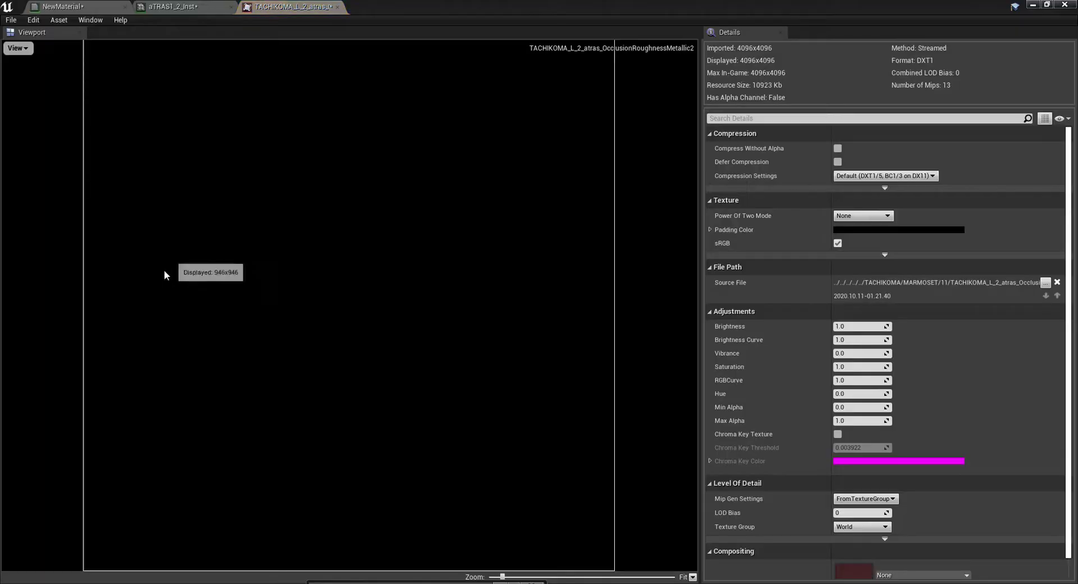
{"action": "left_click", "coordinate": [17, 49]}
{"action": "left_click", "coordinate": [8, 72]}
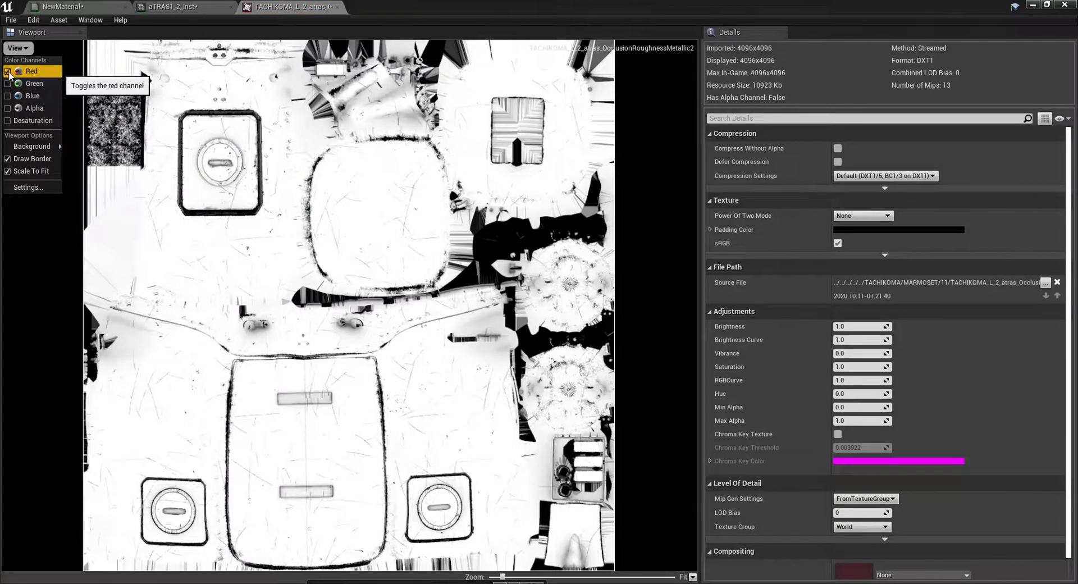
{"action": "left_click", "coordinate": [8, 72]}
{"action": "left_click", "coordinate": [58, 6]}
{"action": "right_click_drag", "start_coordinate": [587, 239], "coordinate": [565, 176]}
{"action": "right_click_drag", "start_coordinate": [643, 309], "coordinate": [646, 359]}
{"action": "left_click_drag", "start_coordinate": [601, 386], "coordinate": [781, 171]}
Move the Normal2 texture sample above the packed texture sample and connect its RGB output to the Normal input
{"action": "right_click_drag", "start_coordinate": [555, 221], "coordinate": [694, 197]}
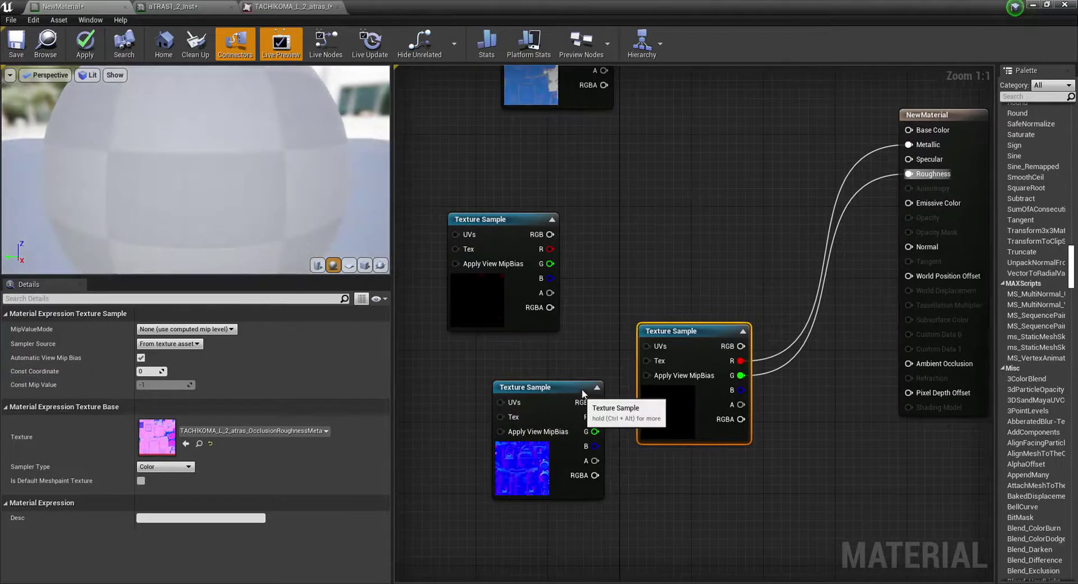
{"action": "left_click_drag", "start_coordinate": [579, 398], "coordinate": [717, 189]}
{"action": "right_click_drag", "start_coordinate": [766, 286], "coordinate": [587, 379]}
{"action": "left_click_drag", "start_coordinate": [554, 286], "coordinate": [583, 290]}
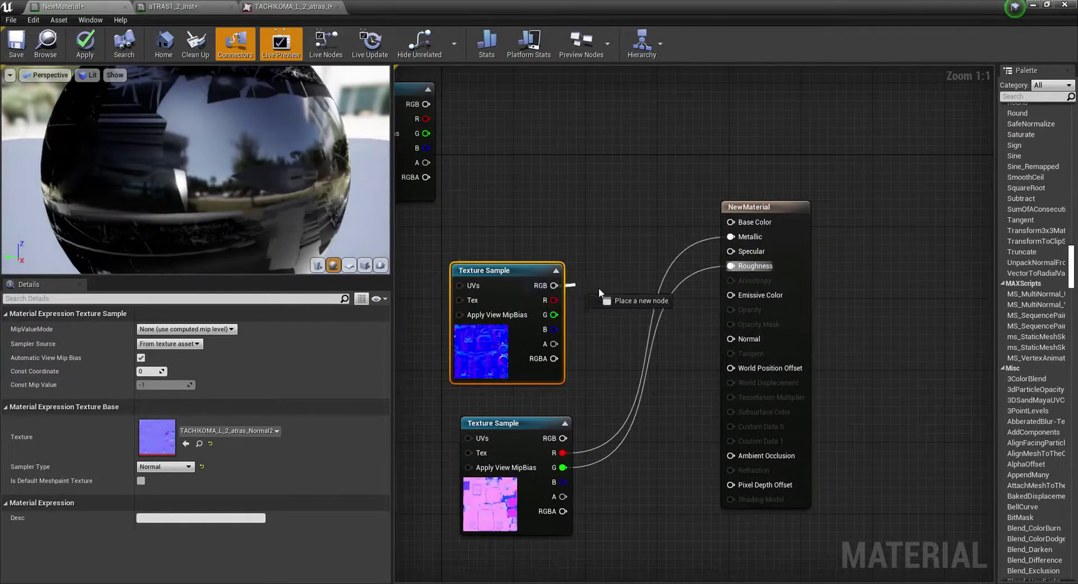
{"action": "left_click_drag", "start_coordinate": [749, 343], "coordinate": [749, 342]}
Connect the Emissive2 sample's RGB to Emissive Color and the BaseColor2 sample's RGB to Base Color
{"action": "right_click_drag", "start_coordinate": [656, 248], "coordinate": [873, 338]}
{"action": "right_click_drag", "start_coordinate": [582, 447], "coordinate": [513, 310]}
{"action": "left_click_drag", "start_coordinate": [521, 280], "coordinate": [880, 248]}
{"action": "left_click_drag", "start_coordinate": [447, 265], "coordinate": [461, 351]}
{"action": "right_click_drag", "start_coordinate": [584, 129], "coordinate": [466, 297]}
{"action": "left_click_drag", "start_coordinate": [458, 226], "coordinate": [762, 344]}
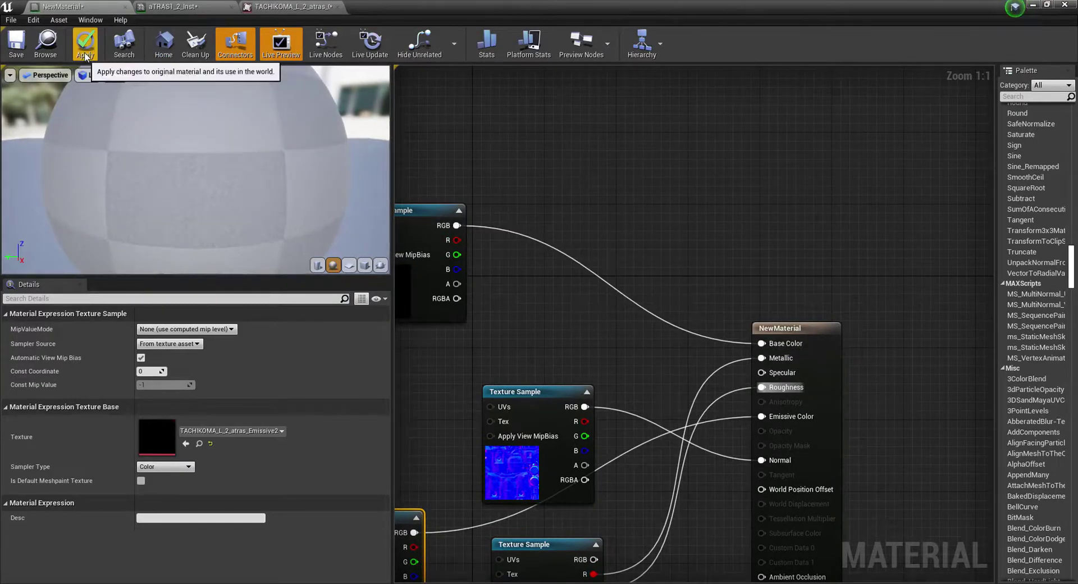
Apply the material changes and reopen NewMaterial from the TUTORIAL folder in a maximized editor
{"action": "left_click", "coordinate": [85, 53]}
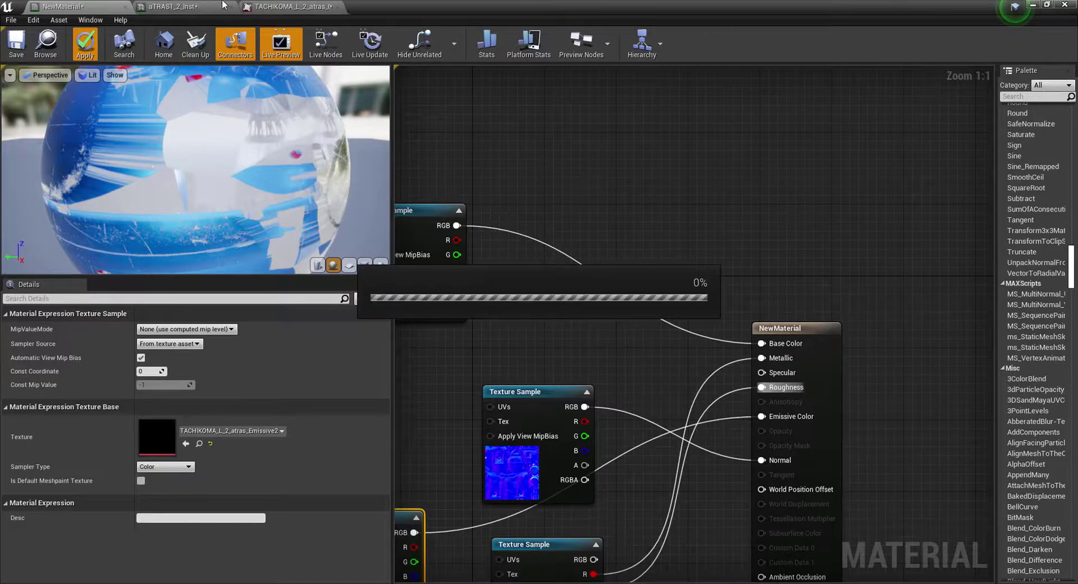
{"action": "double_click", "coordinate": [831, 7]}
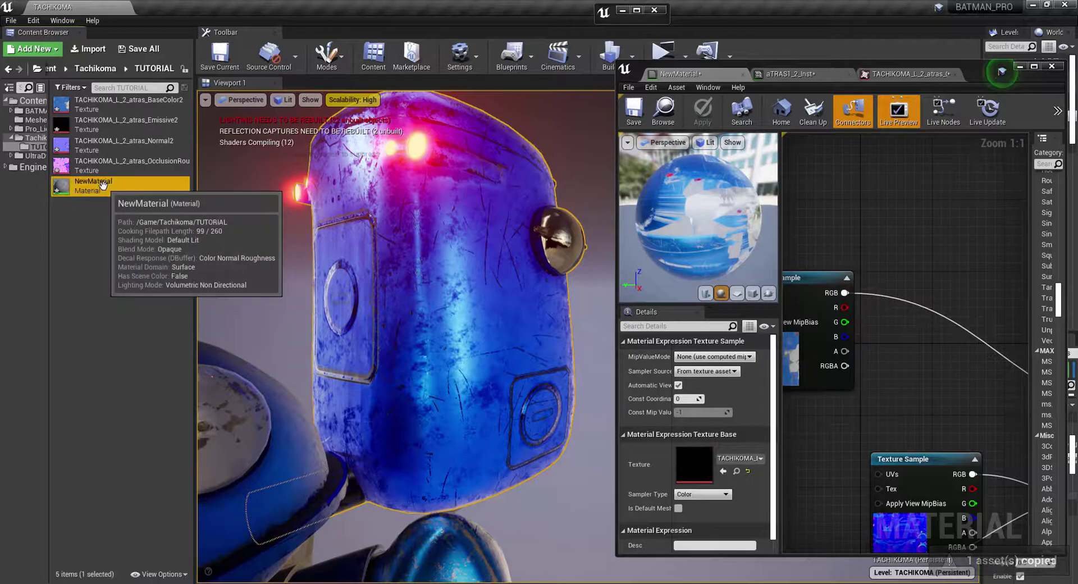
{"action": "double_click", "coordinate": [85, 186]}
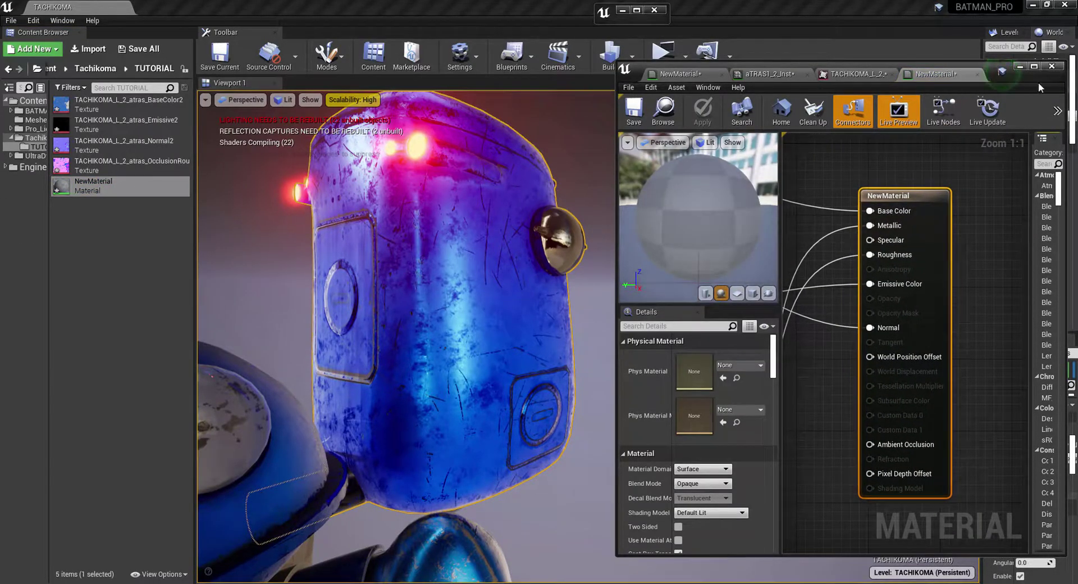
{"action": "double_click", "coordinate": [1027, 74]}
Rearrange the normal, packed and emissive texture samples in the graph and close the material editor
{"action": "right_click_drag", "start_coordinate": [786, 229], "coordinate": [980, 235]}
{"action": "right_click_drag", "start_coordinate": [427, 91], "coordinate": [655, 187]}
{"action": "scroll", "coordinate": [652, 225], "scroll_direction": "down", "scroll_amount": 1}
{"action": "left_click_drag", "start_coordinate": [656, 277], "coordinate": [483, 262]}
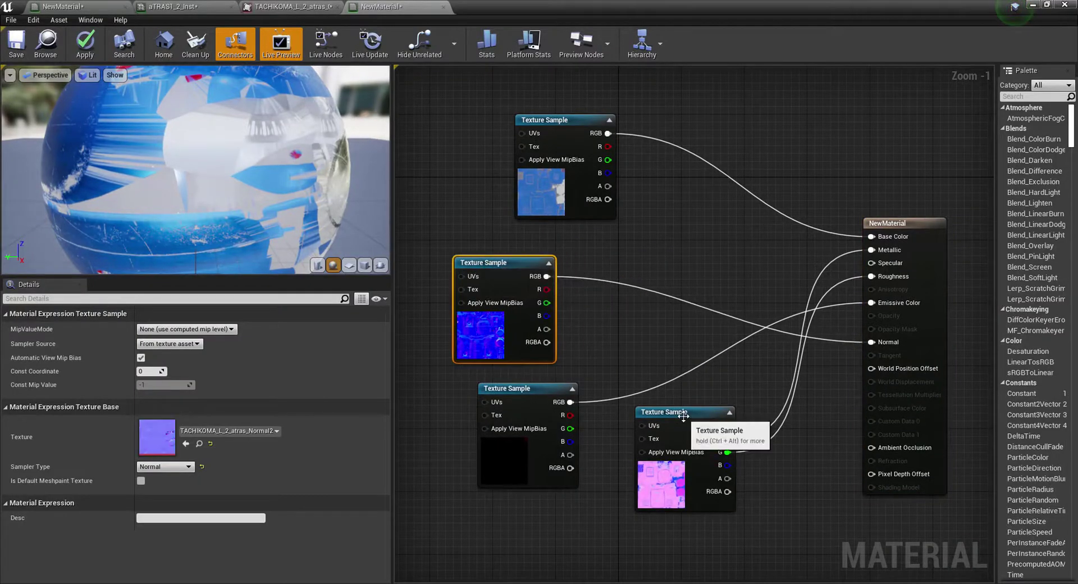
{"action": "left_click_drag", "start_coordinate": [660, 414], "coordinate": [635, 469]}
{"action": "right_click_drag", "start_coordinate": [595, 426], "coordinate": [595, 396]}
{"action": "left_click_drag", "start_coordinate": [547, 364], "coordinate": [538, 381]}
{"action": "right_click_drag", "start_coordinate": [653, 382], "coordinate": [563, 324]}
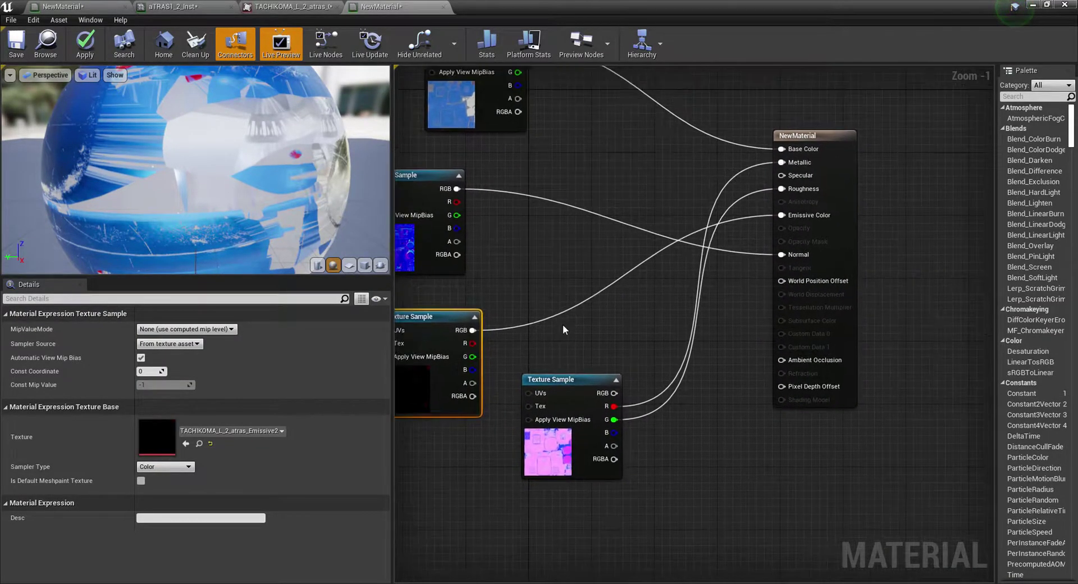
{"action": "right_click_drag", "start_coordinate": [489, 236], "coordinate": [595, 253]}
{"action": "right_click_drag", "start_coordinate": [773, 150], "coordinate": [732, 205]}
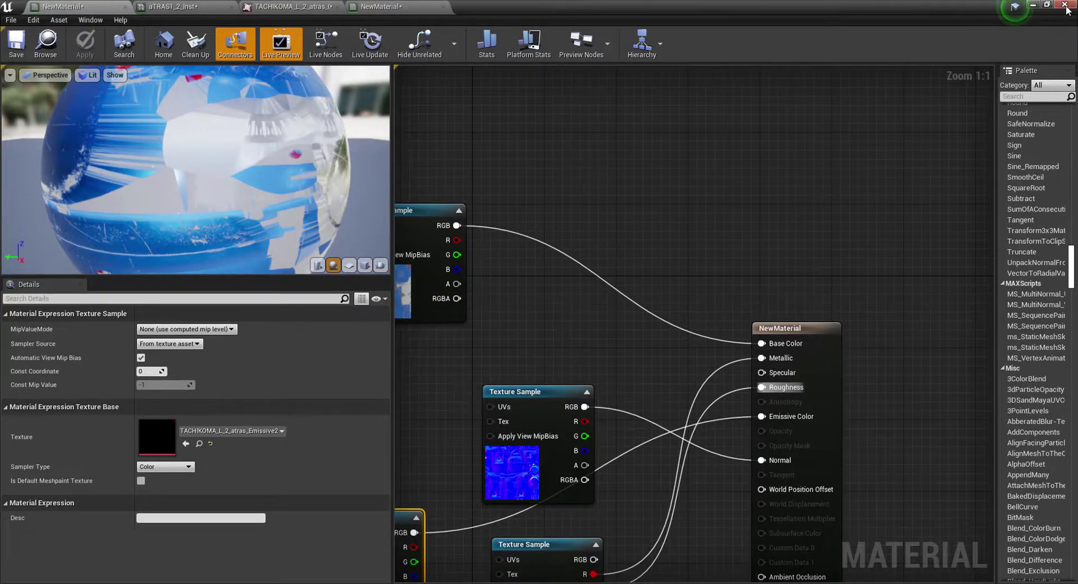
{"action": "left_click", "coordinate": [1066, 5]}
{"action": "left_click", "coordinate": [568, 342]}
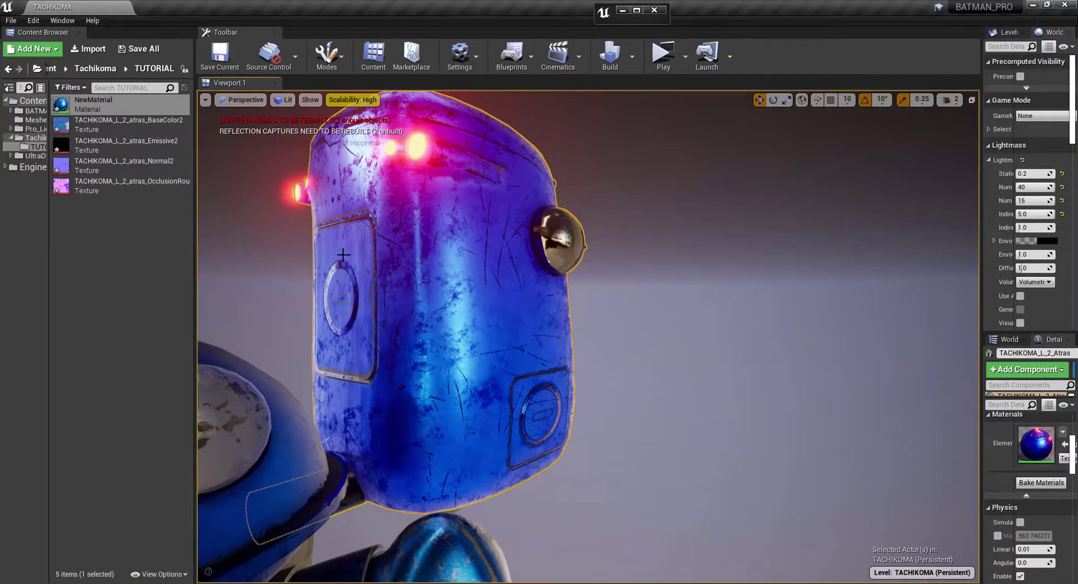
Try NewMaterial on the Tachikoma's upper body in the viewport and undo the assignment
{"action": "left_click_drag", "start_coordinate": [99, 106], "coordinate": [437, 164]}
{"action": "right_click_drag", "start_coordinate": [730, 324], "coordinate": [615, 303]}
{"action": "left_click_drag", "start_coordinate": [932, 347], "coordinate": [944, 349], "text": "alt"}
{"action": "key", "text": "ctrl+z"}
Open aTRAS1_2_Inst and set Color_brightness to 0.455424, Desaturatyion to -1.270025 and eMISSIVE to 11379.525391, trying Hue_control at -0.104762
{"action": "double_click", "coordinate": [1036, 443]}
{"action": "double_click", "coordinate": [641, 11]}
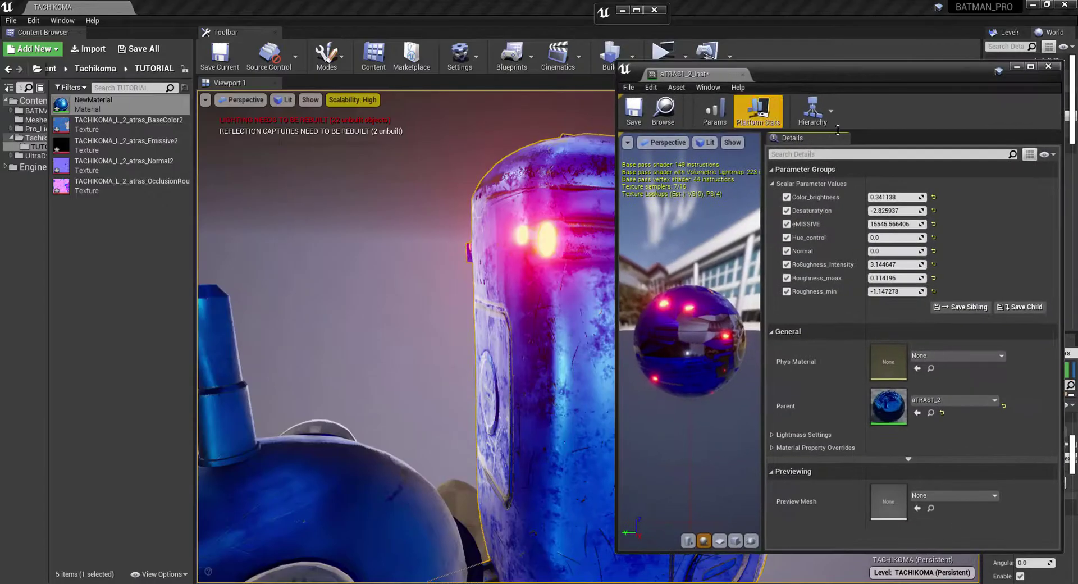
{"action": "left_click_drag", "start_coordinate": [918, 73], "coordinate": [1028, 45]}
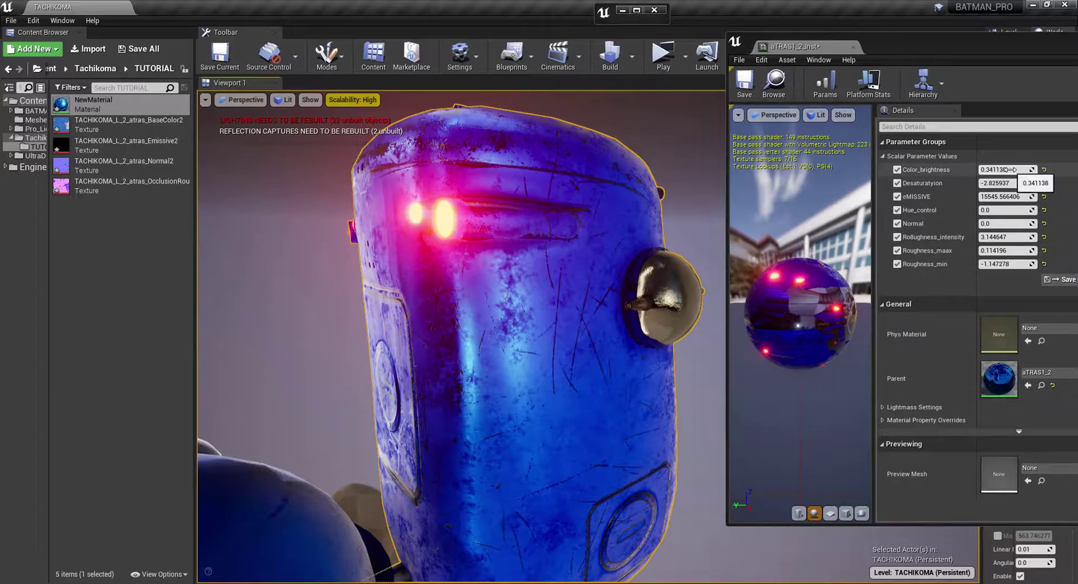
{"action": "left_click_drag", "start_coordinate": [988, 172], "coordinate": [990, 211]}
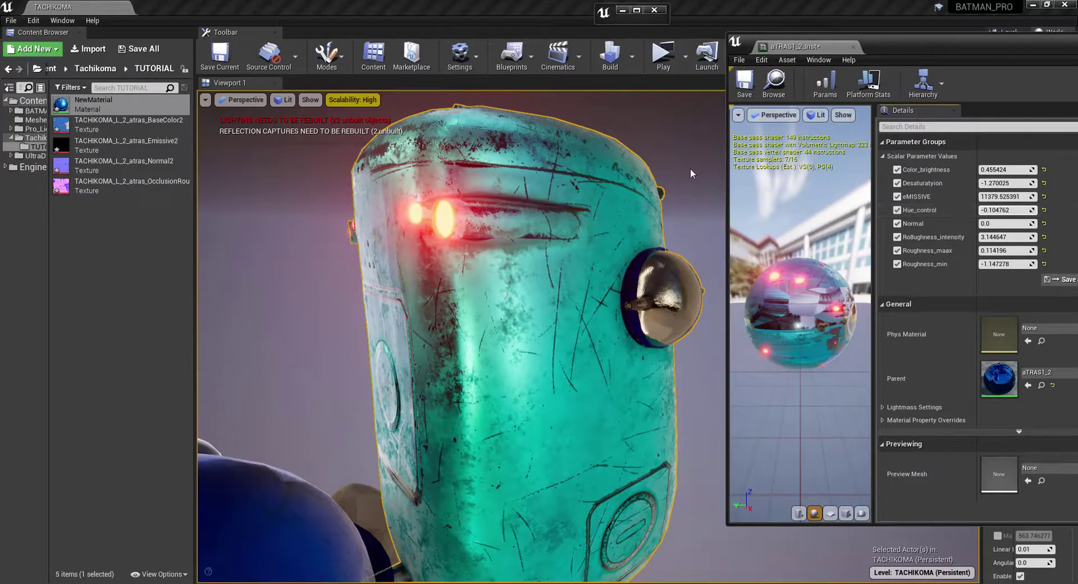
{"action": "key", "text": "ctrl+z"}
Adjust the Normal parameter of the aTRAS1_2_Inst instance and close its editor
{"action": "mouse_move", "coordinate": [989, 224]}
{"action": "left_mouse_down"}
{"action": "mouse_move", "coordinate": [1028, 224]}
{"action": "mouse_move", "coordinate": [991, 223]}
{"action": "mouse_move", "coordinate": [1002, 223]}
{"action": "mouse_move", "coordinate": [990, 238]}
{"action": "mouse_move", "coordinate": [1000, 238]}
{"action": "left_mouse_up"}
{"action": "left_click_drag", "start_coordinate": [938, 46], "coordinate": [731, 71]}
{"action": "left_click", "coordinate": [953, 63]}
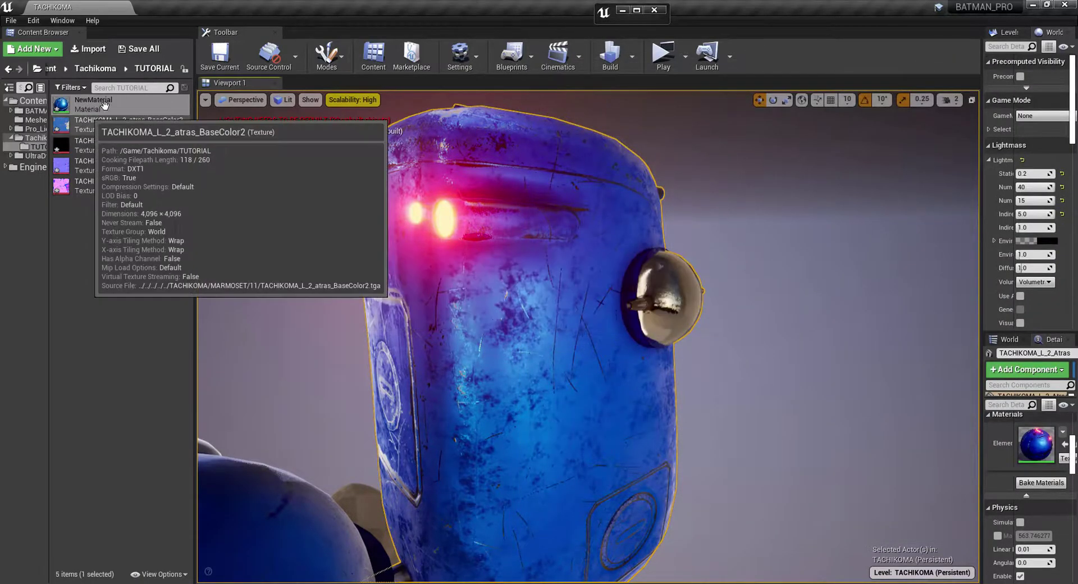
Assign NewMaterial to the selected mesh's material element and open NewMaterial for editing
{"action": "left_click_drag", "start_coordinate": [82, 105], "coordinate": [1048, 428]}
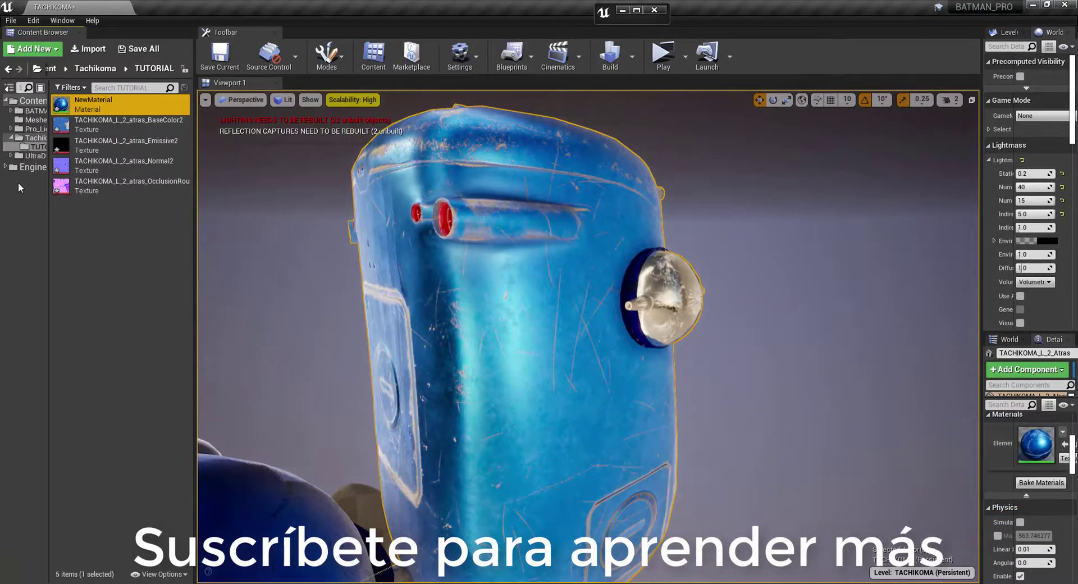
{"action": "double_click", "coordinate": [112, 114]}
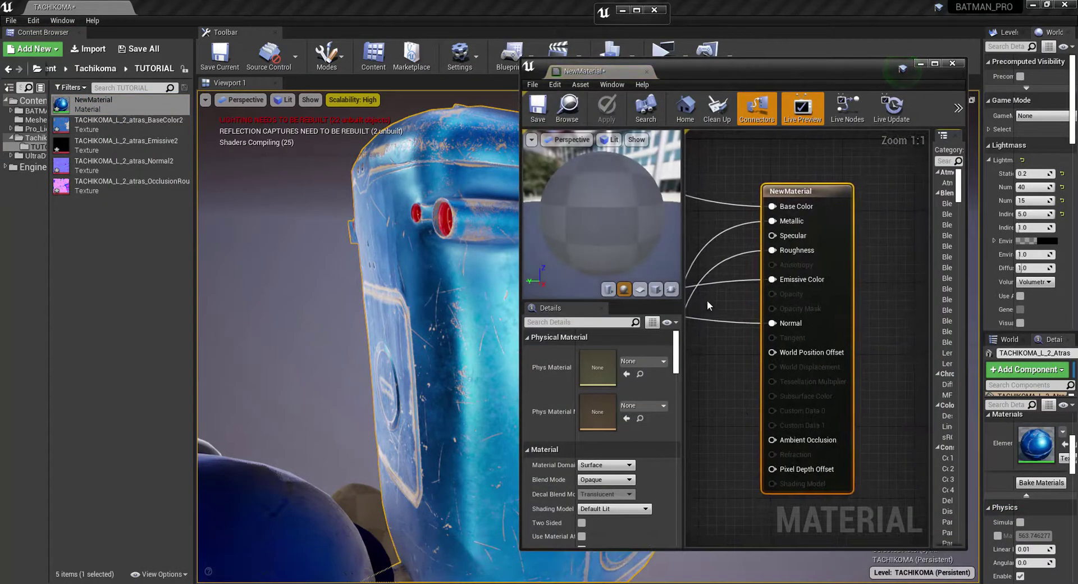
Move the BaseColor2 texture sample up and away from the other samples to free space for more nodes
{"action": "right_click", "coordinate": [765, 273]}
{"action": "right_click_drag", "start_coordinate": [809, 243], "coordinate": [886, 421]}
{"action": "scroll", "coordinate": [822, 301], "scroll_direction": "down", "scroll_amount": 3}
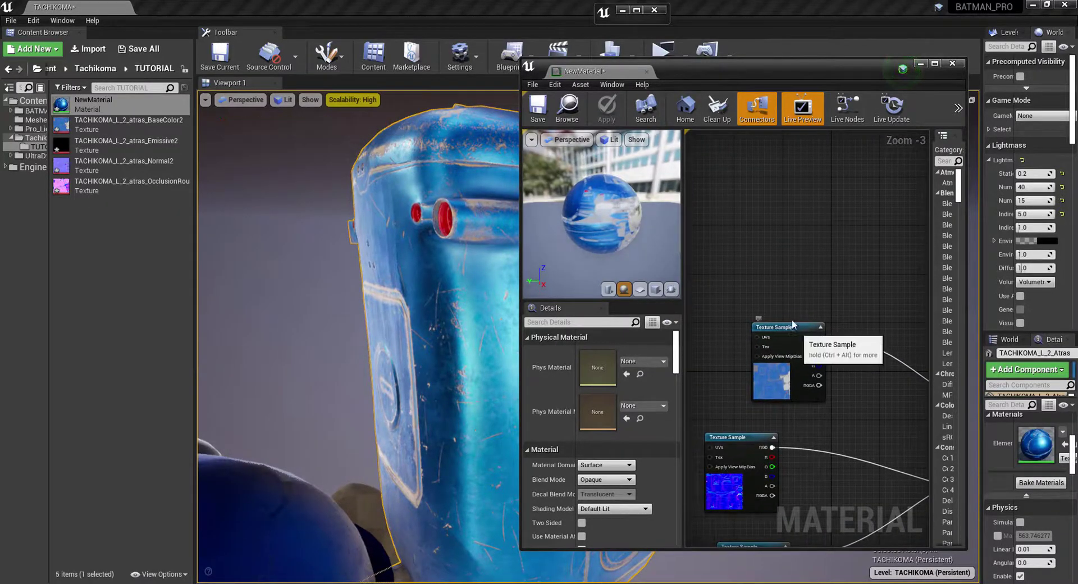
{"action": "left_click_drag", "start_coordinate": [797, 330], "coordinate": [744, 211]}
{"action": "right_click_drag", "start_coordinate": [852, 382], "coordinate": [831, 393]}
{"action": "scroll", "coordinate": [810, 271], "scroll_direction": "down", "scroll_amount": 4}
{"action": "scroll", "coordinate": [811, 355], "scroll_direction": "up", "scroll_amount": 3}
{"action": "left_click_drag", "start_coordinate": [763, 224], "coordinate": [726, 215]}
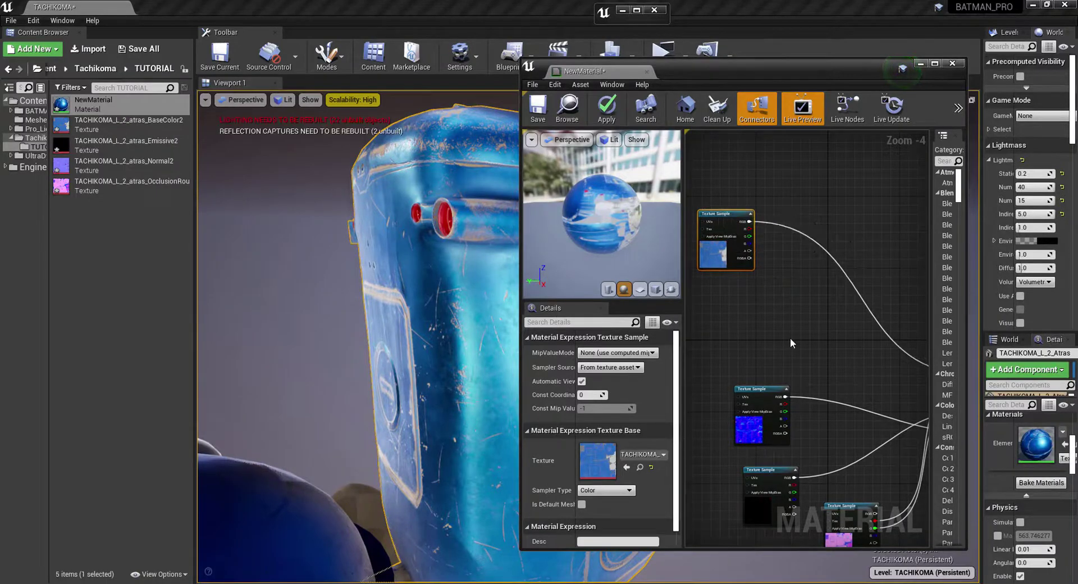
Add a Multiply node beside the BaseColor2 sample and connect the sample's RGB output to its B input
{"action": "scroll", "coordinate": [786, 291], "scroll_direction": "up", "scroll_amount": 4}
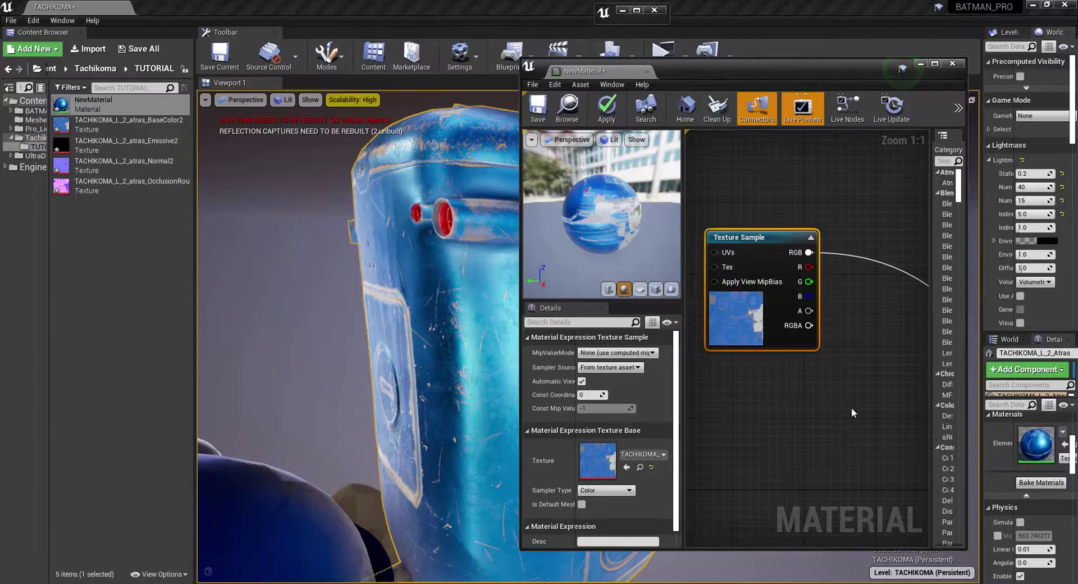
{"action": "right_click_drag", "start_coordinate": [852, 407], "coordinate": [820, 399]}
{"action": "left_click", "coordinate": [820, 399]}
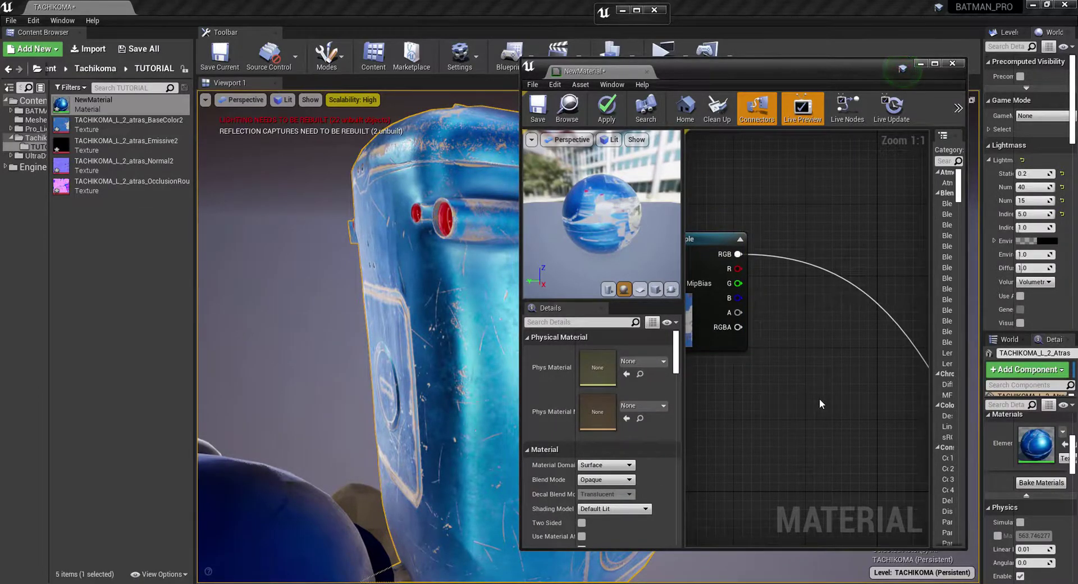
{"action": "left_click", "coordinate": [855, 380]}
{"action": "left_click_drag", "start_coordinate": [859, 387], "coordinate": [810, 347]}
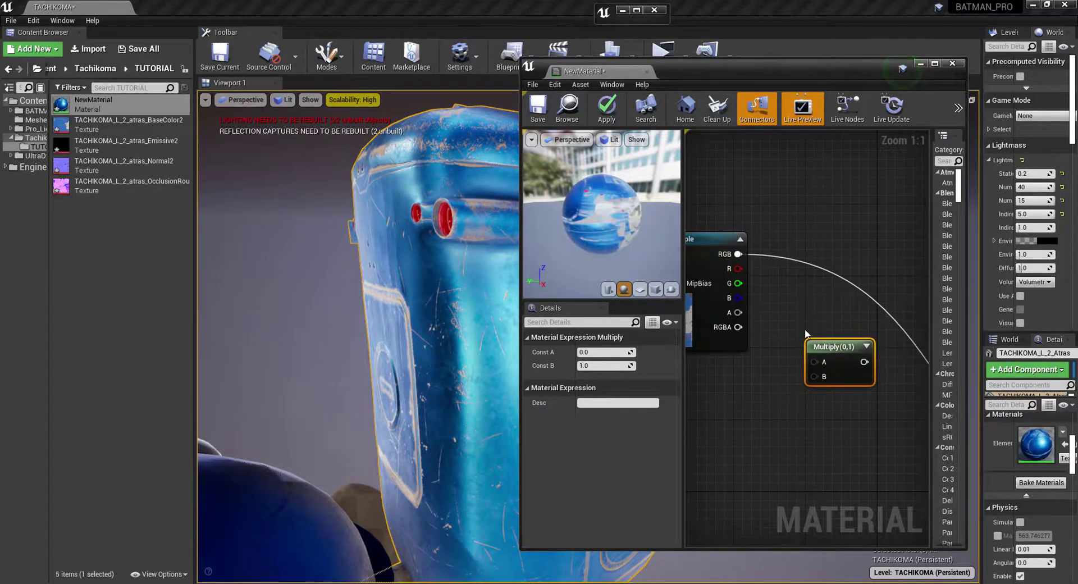
{"action": "left_click_drag", "start_coordinate": [709, 250], "coordinate": [706, 331]}
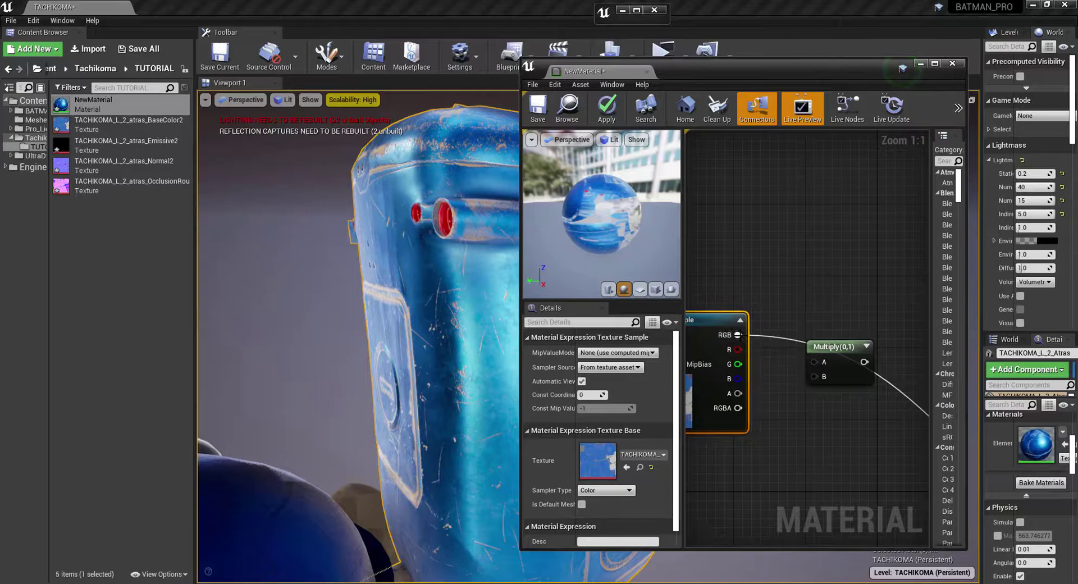
{"action": "left_click_drag", "start_coordinate": [813, 375], "coordinate": [866, 293]}
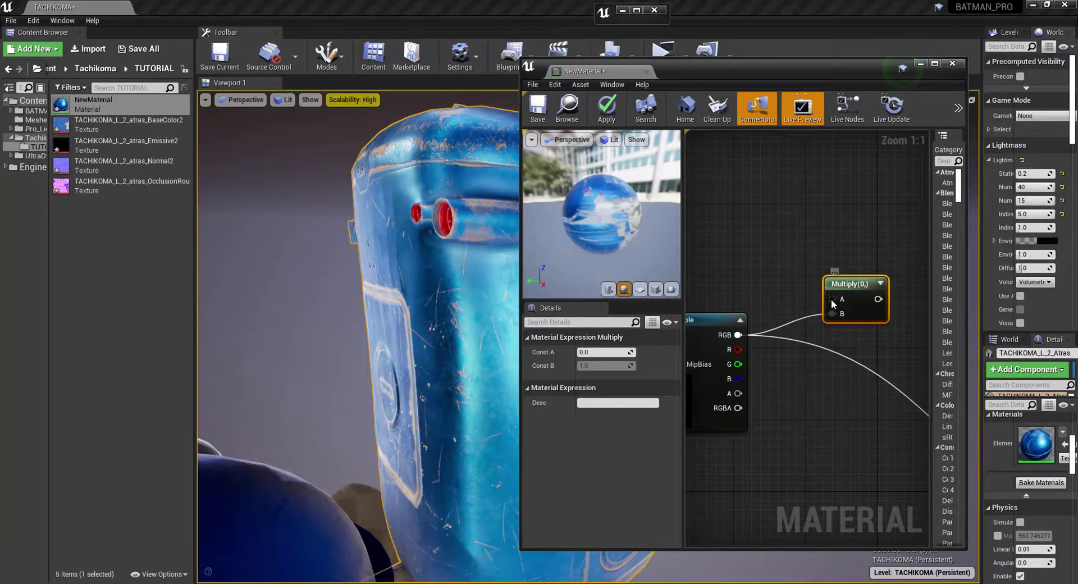
Promote the Multiply node's A input to a scalar parameter named Color_intensity and place it above the texture sample
{"action": "right_click", "coordinate": [831, 299]}
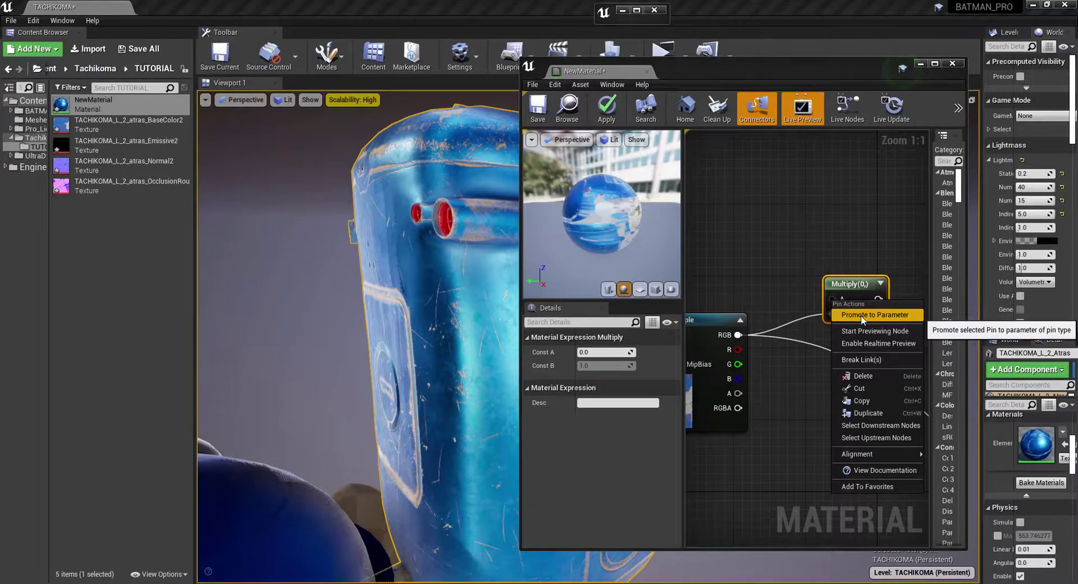
{"action": "left_click", "coordinate": [861, 315]}
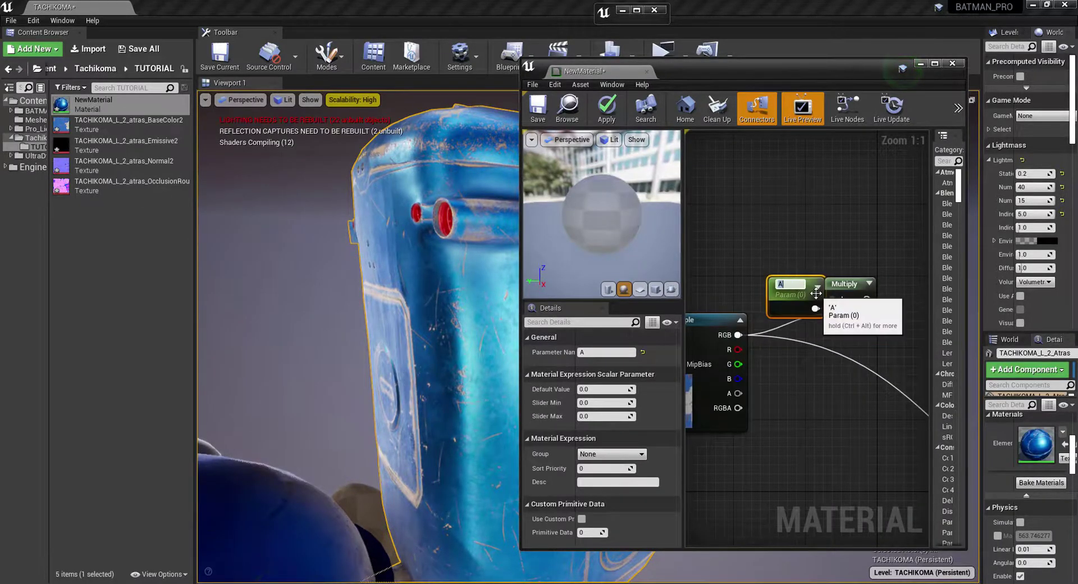
{"action": "left_click_drag", "start_coordinate": [796, 297], "coordinate": [743, 227]}
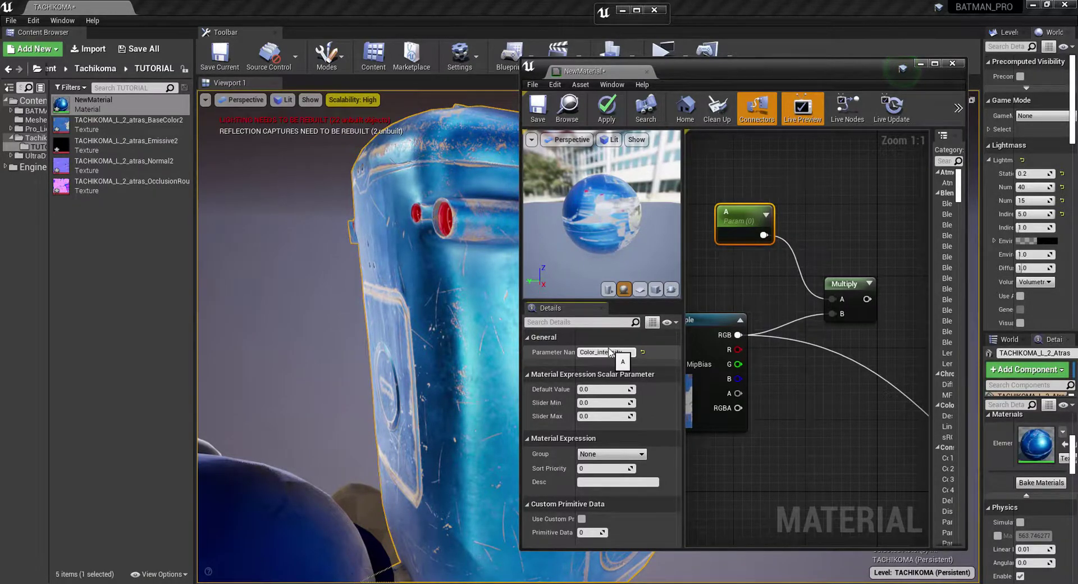
{"action": "left_click", "coordinate": [813, 254]}
Connect the Multiply node's output to the material's Base Color input
{"action": "right_click_drag", "start_coordinate": [865, 248], "coordinate": [740, 253]}
{"action": "scroll", "coordinate": [794, 258], "scroll_direction": "down", "scroll_amount": 3}
{"action": "right_click_drag", "start_coordinate": [824, 258], "coordinate": [801, 248]}
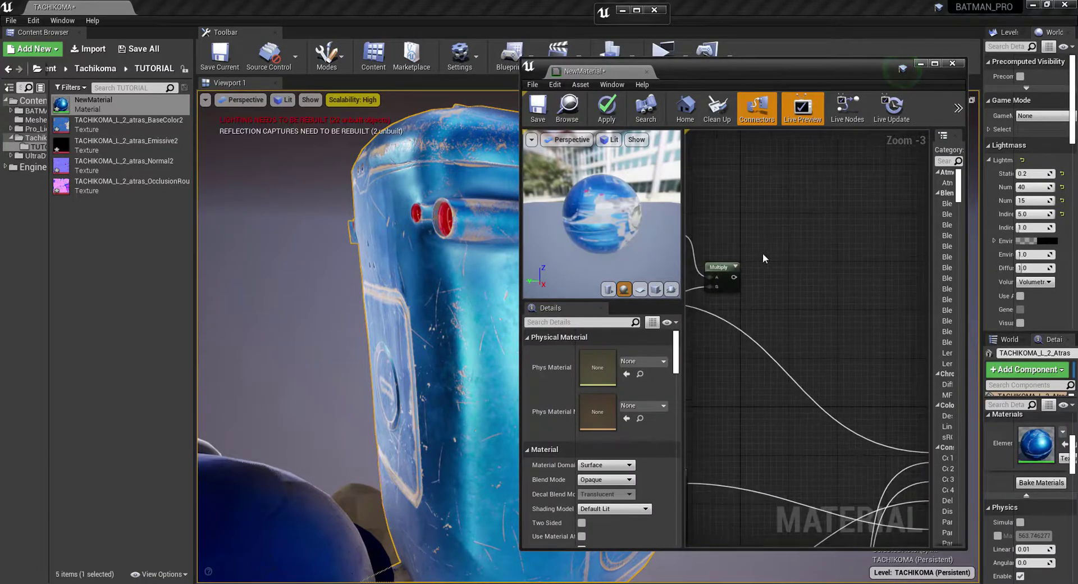
{"action": "left_click", "coordinate": [737, 282]}
{"action": "left_click_drag", "start_coordinate": [741, 283], "coordinate": [786, 457]}
Reposition the BaseColor2 texture sample and the Color_intensity parameter in front of the Multiply node
{"action": "right_click_drag", "start_coordinate": [771, 373], "coordinate": [883, 390]}
{"action": "scroll", "coordinate": [854, 365], "scroll_direction": "down", "scroll_amount": 1}
{"action": "right_click_drag", "start_coordinate": [834, 346], "coordinate": [917, 361]}
{"action": "right_click_drag", "start_coordinate": [786, 317], "coordinate": [868, 261]}
{"action": "scroll", "coordinate": [869, 262], "scroll_direction": "up", "scroll_amount": 2}
{"action": "left_click_drag", "start_coordinate": [763, 290], "coordinate": [769, 324]}
{"action": "left_click_drag", "start_coordinate": [806, 212], "coordinate": [770, 218]}
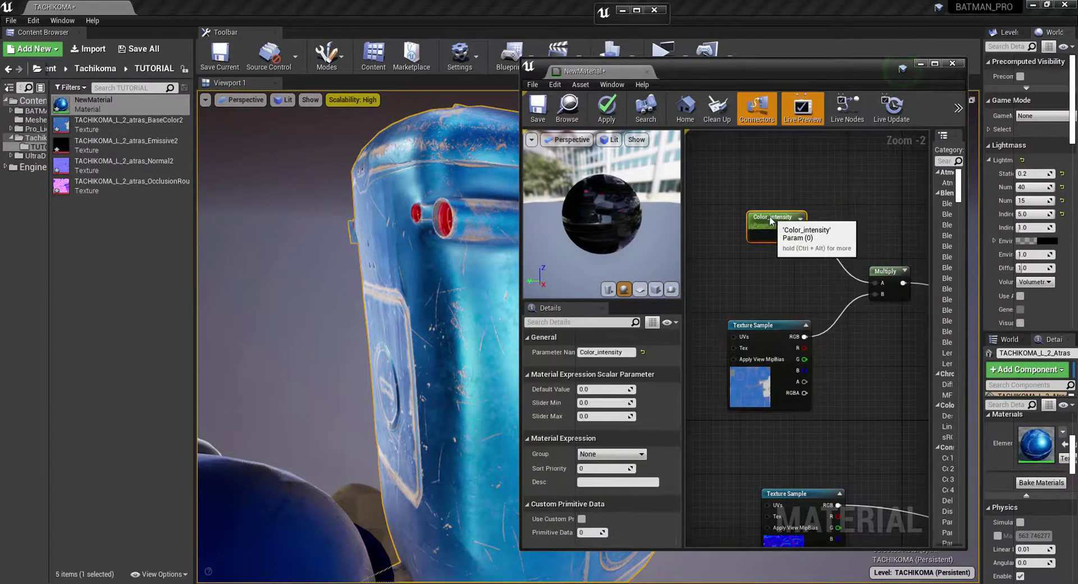
Set the Color_intensity parameter's default value to 1 and nudge the BaseColor2 sample beneath it
{"action": "left_click", "coordinate": [605, 389]}
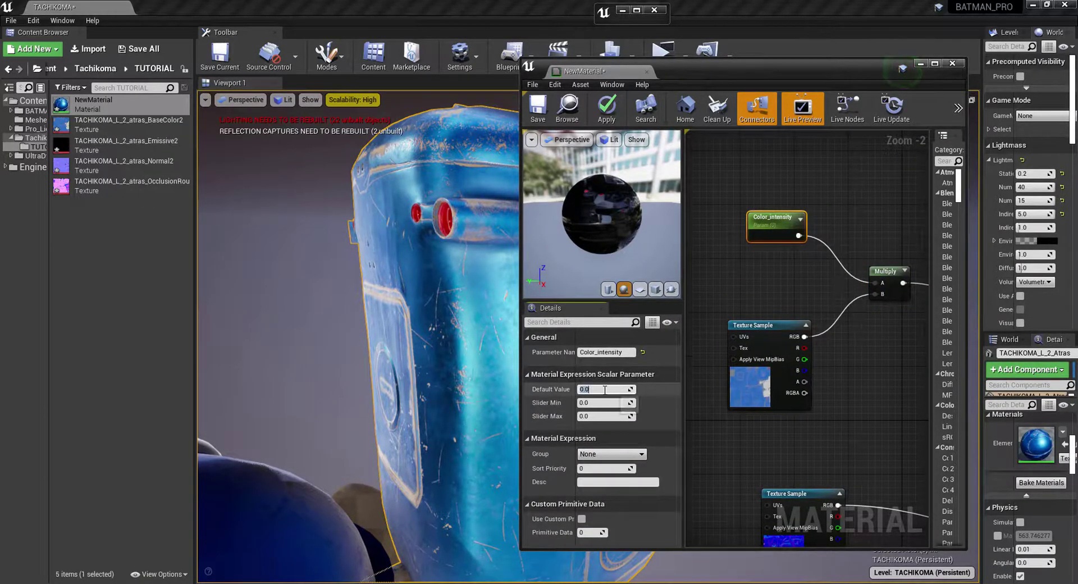
{"action": "type", "text": "1"}
{"action": "key", "text": "Return"}
{"action": "scroll", "coordinate": [800, 421], "scroll_direction": "up", "scroll_amount": 2}
{"action": "left_click_drag", "start_coordinate": [741, 298], "coordinate": [776, 272]}
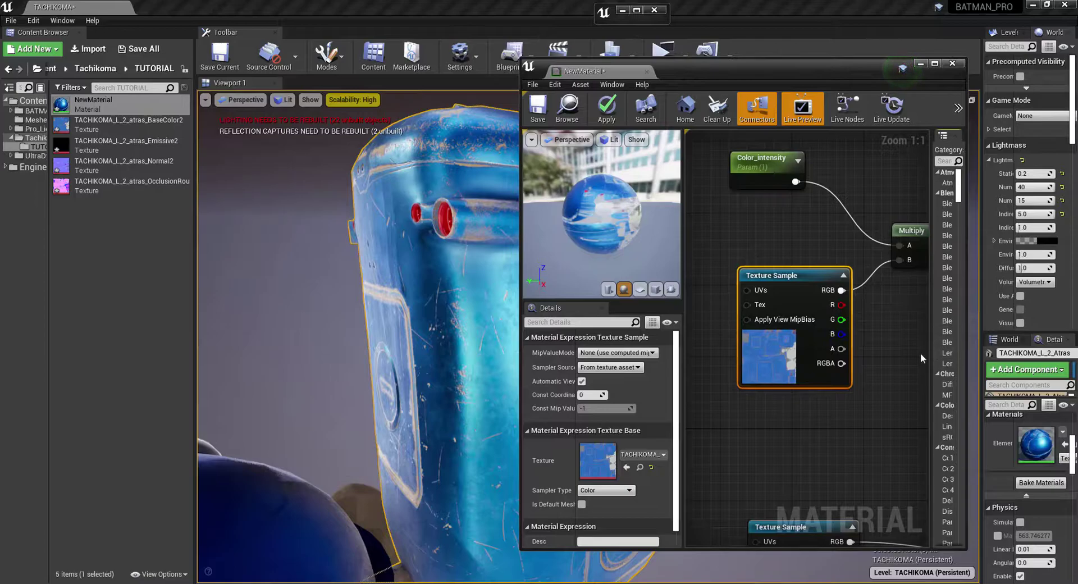
Shift the base color texture sample slightly further below the Color_intensity parameter and apply the material changes
{"action": "right_click_drag", "start_coordinate": [921, 353], "coordinate": [906, 413]}
{"action": "left_click", "coordinate": [745, 234]}
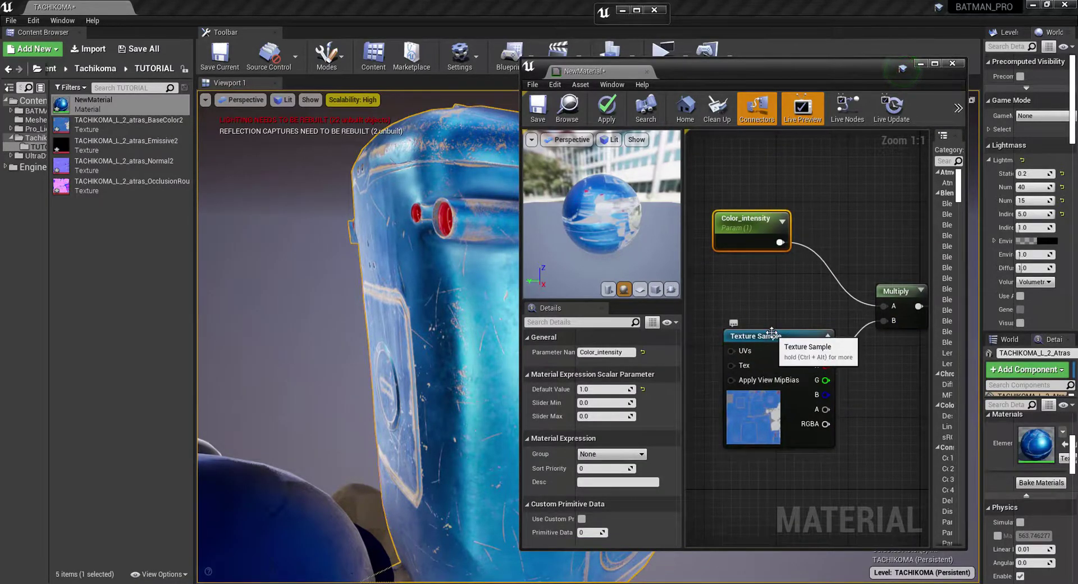
{"action": "left_click_drag", "start_coordinate": [772, 353], "coordinate": [772, 362]}
{"action": "left_click", "coordinate": [756, 221]}
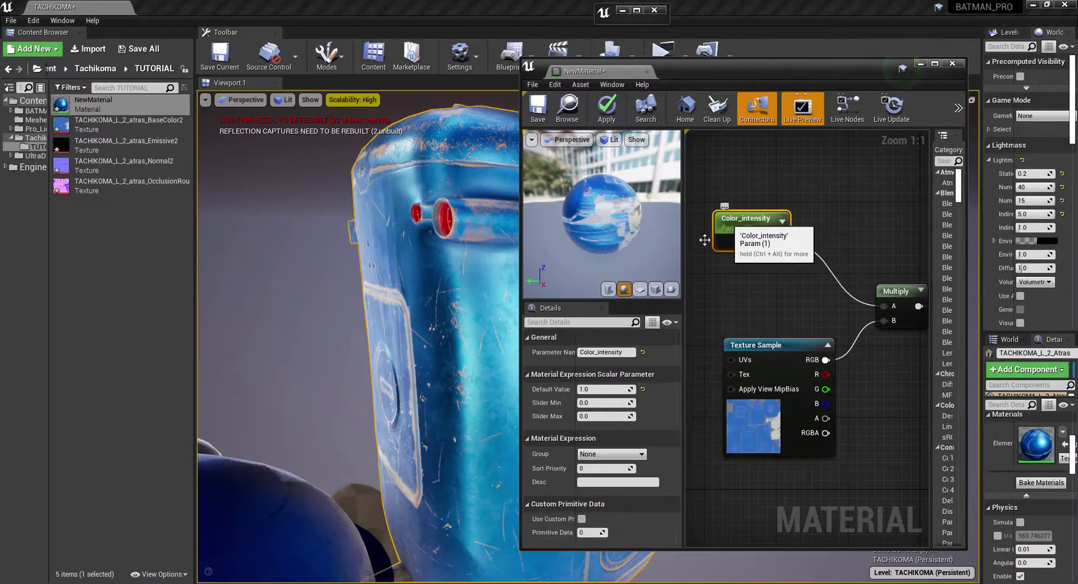
{"action": "right_click_drag", "start_coordinate": [854, 281], "coordinate": [763, 278]}
{"action": "right_click_drag", "start_coordinate": [840, 298], "coordinate": [843, 289]}
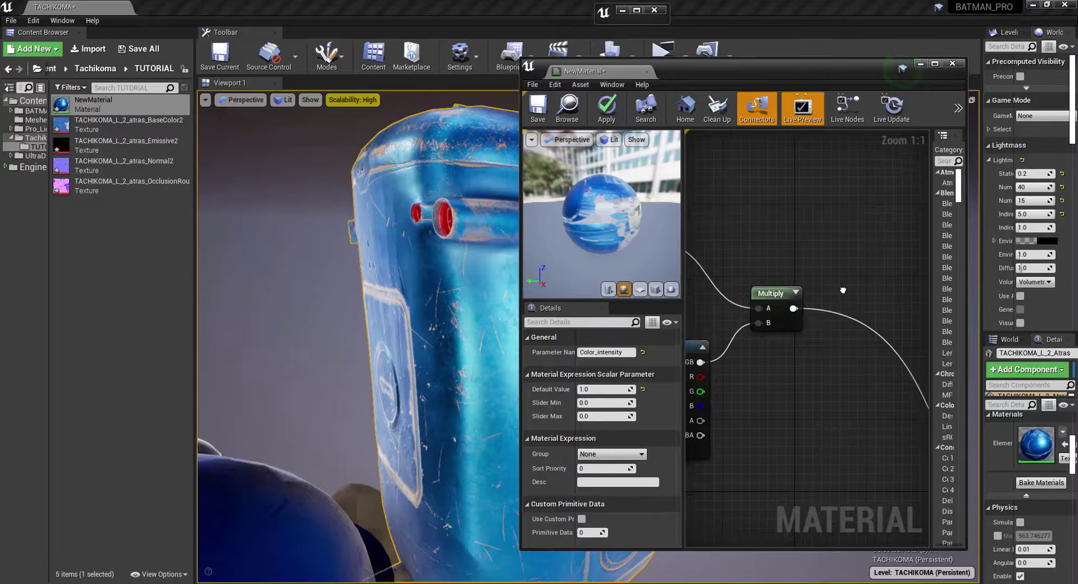
{"action": "scroll", "coordinate": [789, 198], "scroll_direction": "down", "scroll_amount": 1}
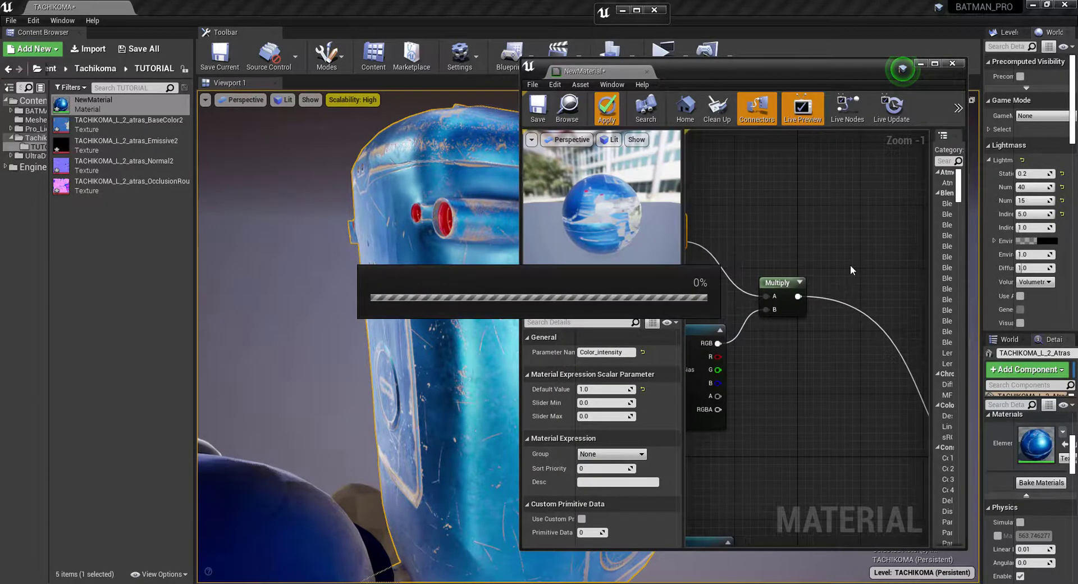
Close the material editor, reopen NewMaterial, and minimize and restore its window
{"action": "left_click_drag", "start_coordinate": [800, 68], "coordinate": [976, 84]}
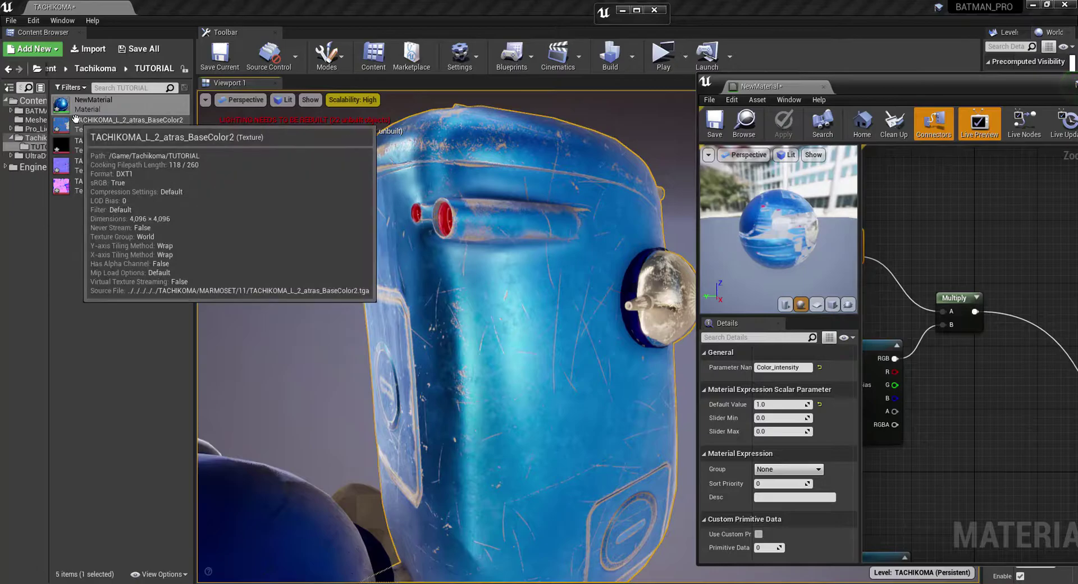
{"action": "left_click_drag", "start_coordinate": [941, 99], "coordinate": [596, 109]}
{"action": "left_click", "coordinate": [781, 89]}
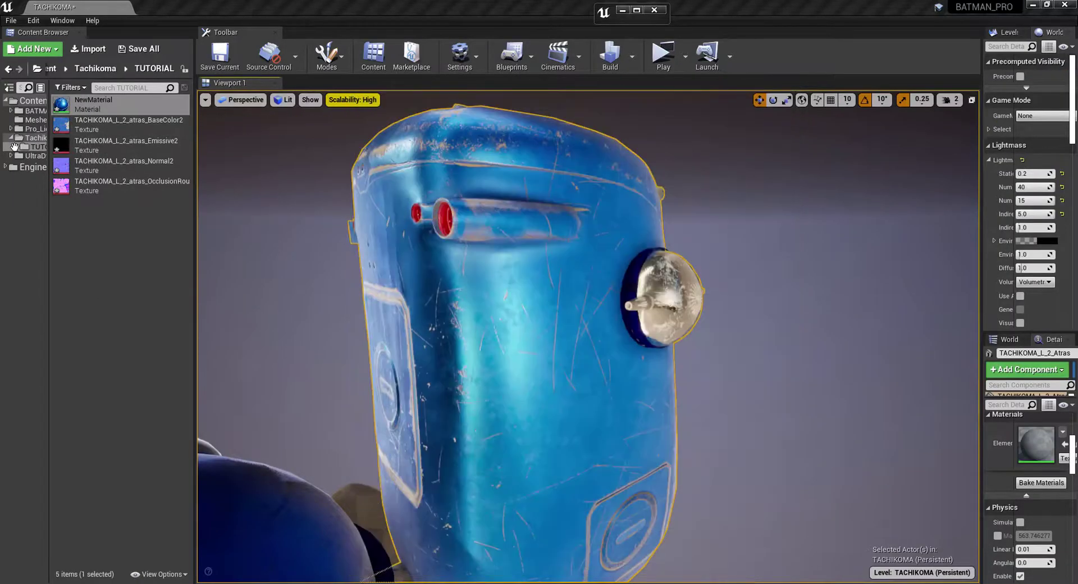
{"action": "double_click", "coordinate": [93, 103]}
{"action": "right_click_drag", "start_coordinate": [594, 214], "coordinate": [743, 384]}
{"action": "scroll", "coordinate": [725, 295], "scroll_direction": "down", "scroll_amount": 1}
{"action": "scroll", "coordinate": [742, 384], "scroll_direction": "down", "scroll_amount": 4}
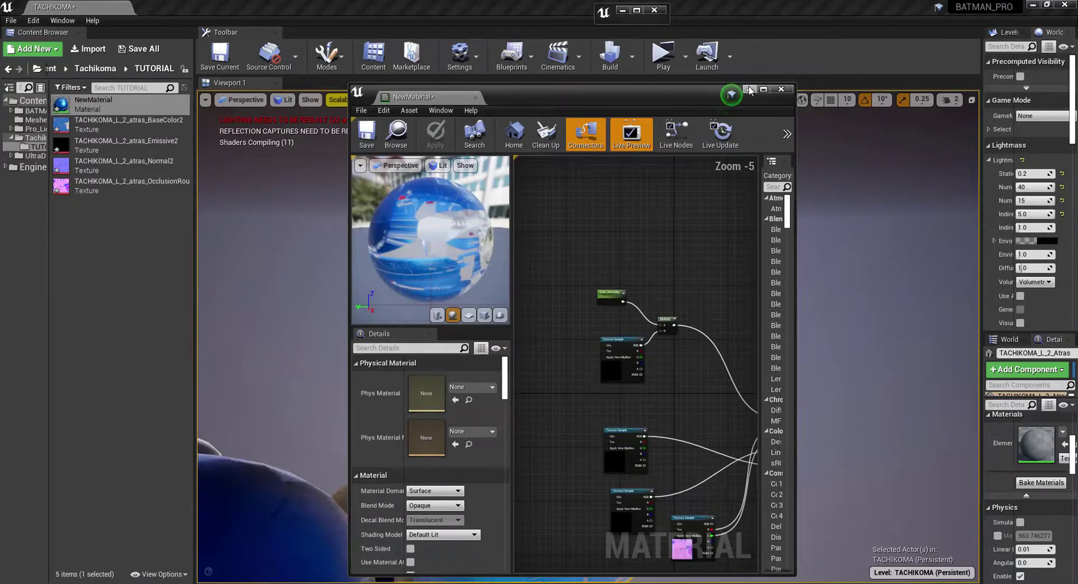
{"action": "left_click", "coordinate": [750, 89]}
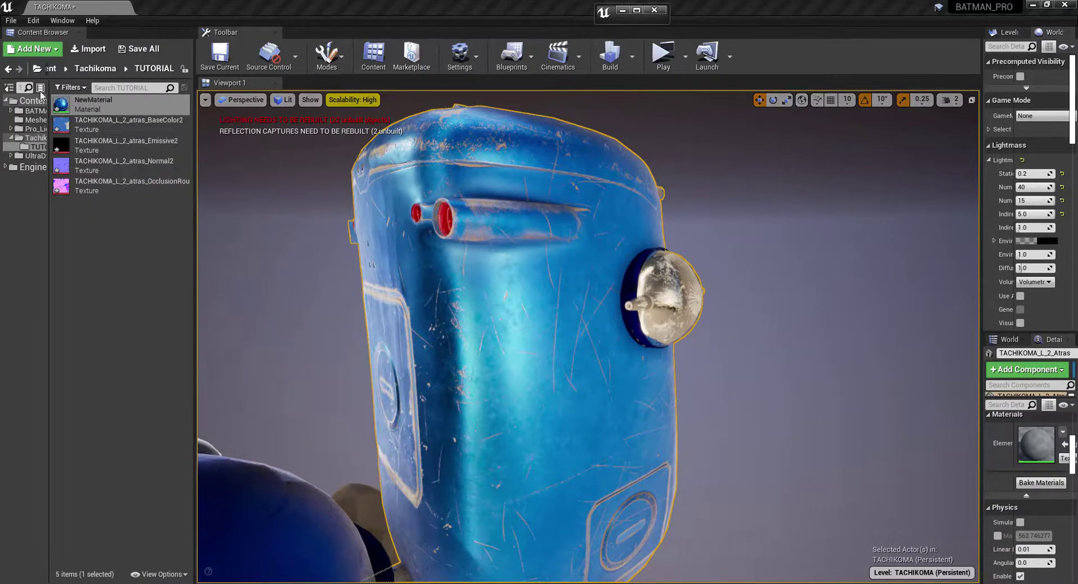
{"action": "mouse_move", "coordinate": [493, 577]}
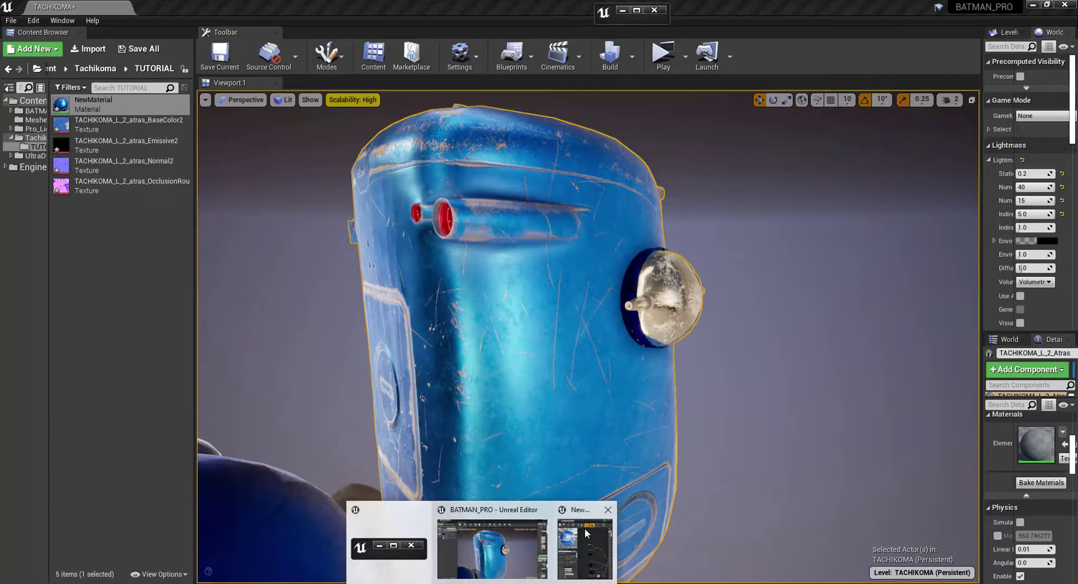
{"action": "left_click", "coordinate": [494, 539]}
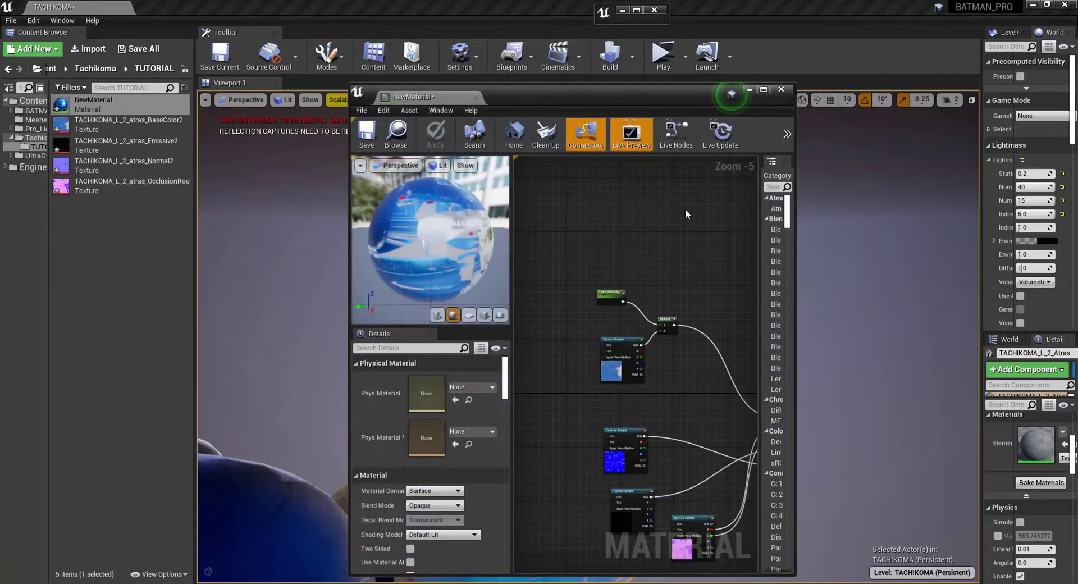
Create a material instance from NewMaterial in the TUTORIAL folder, keeping the default name
{"action": "right_click", "coordinate": [94, 100]}
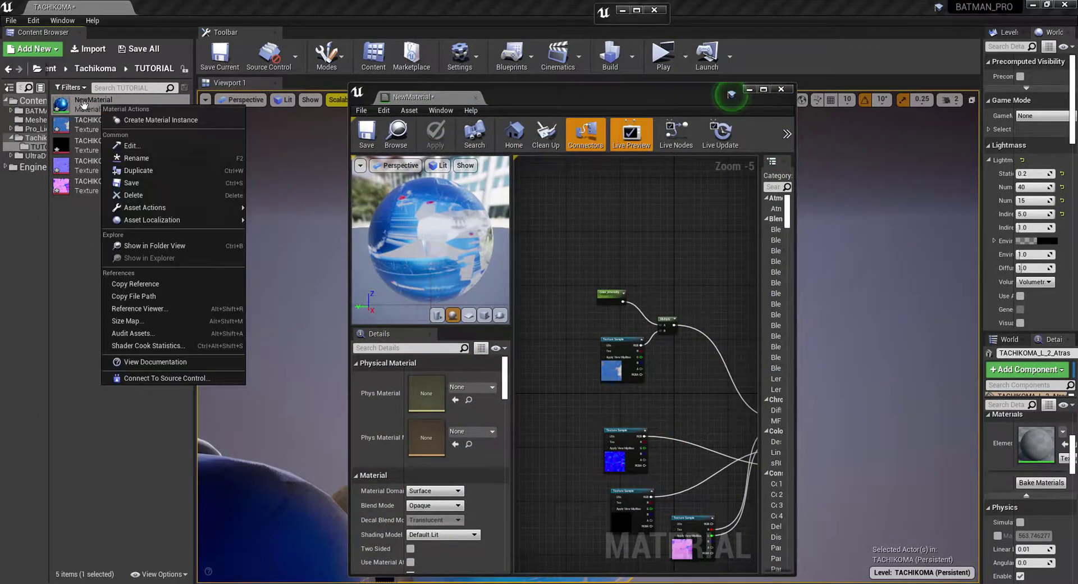
{"action": "left_click", "coordinate": [166, 123]}
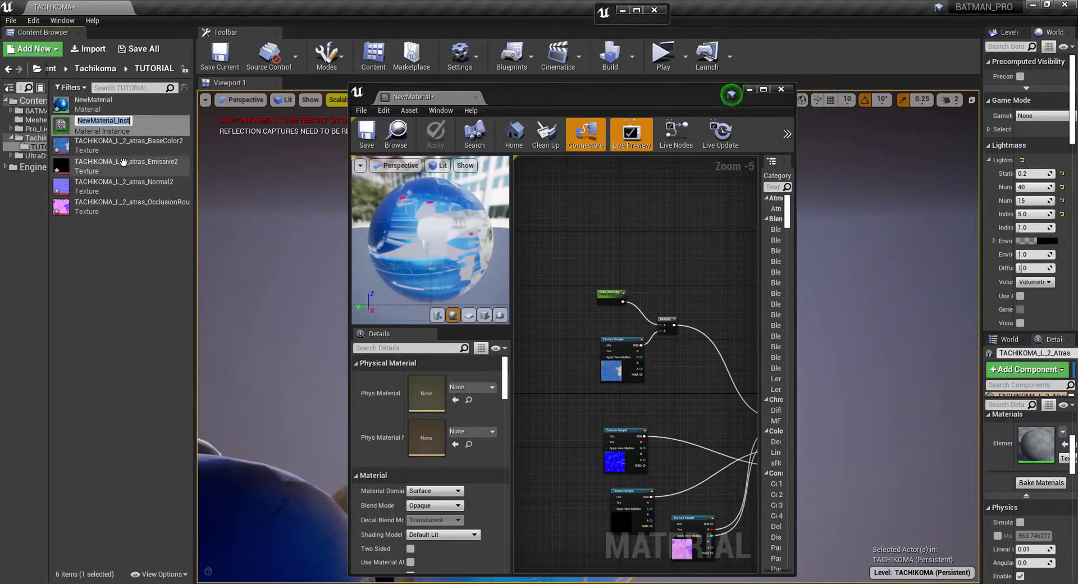
{"action": "left_click", "coordinate": [111, 265]}
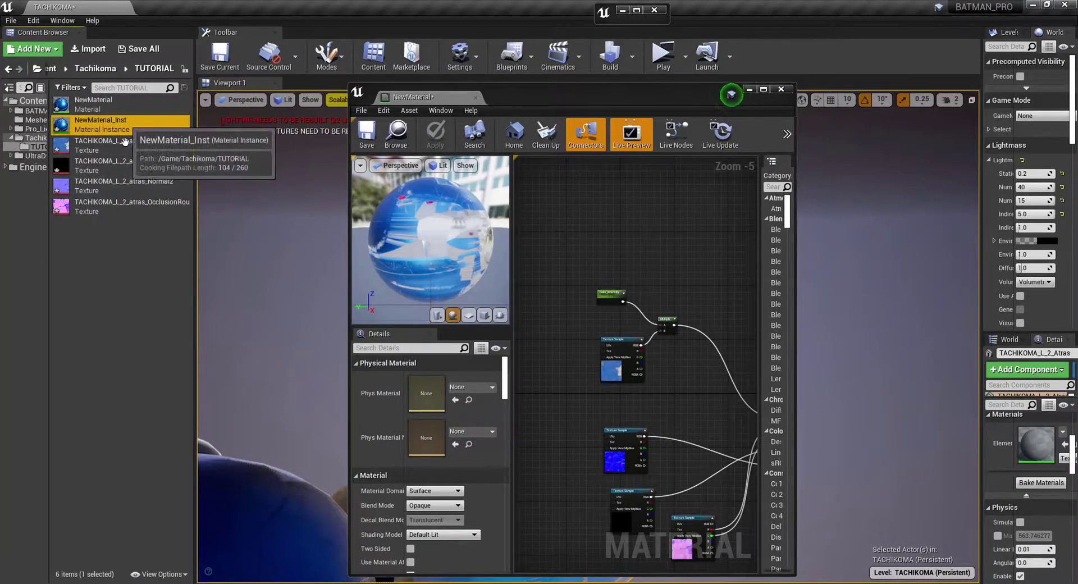
Open the NewMaterial_Inst material instance and move its editor window aside so the model stays in view
{"action": "left_click_drag", "start_coordinate": [604, 93], "coordinate": [601, 198]}
{"action": "left_click", "coordinate": [103, 122]}
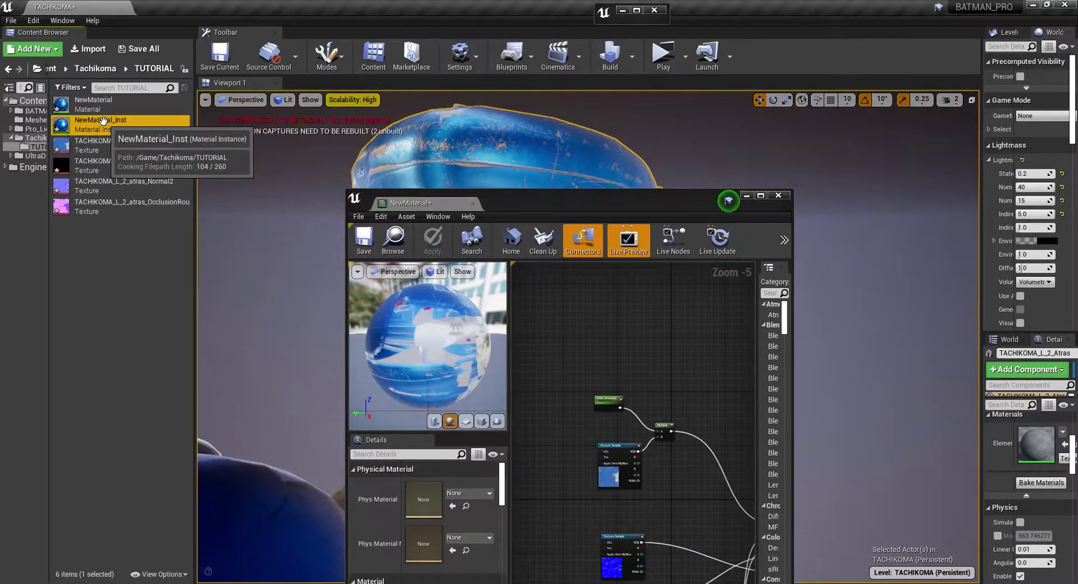
{"action": "key", "text": "Return"}
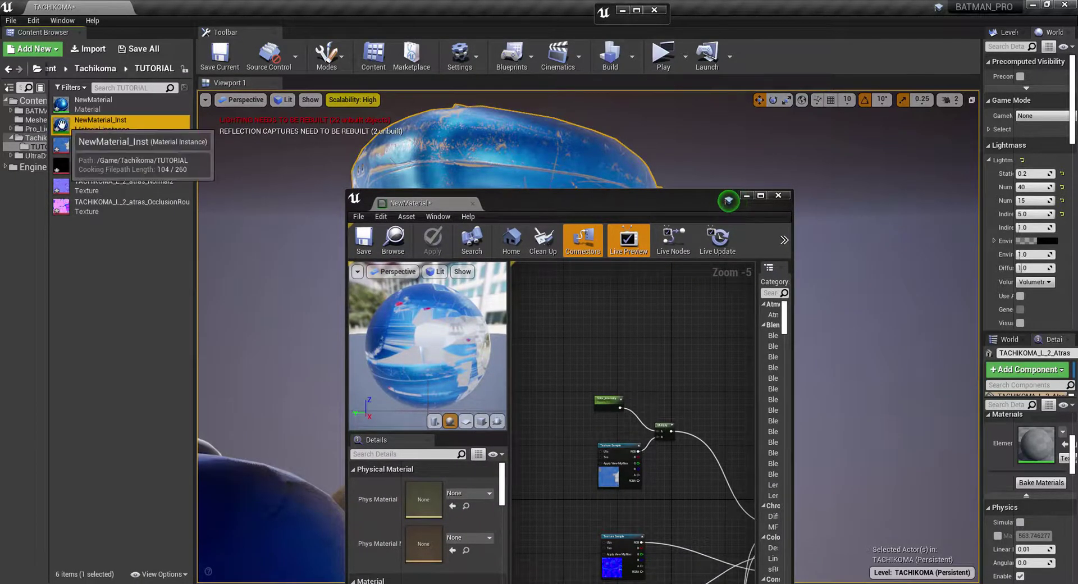
{"action": "double_click", "coordinate": [104, 121]}
{"action": "left_click_drag", "start_coordinate": [766, 201], "coordinate": [934, 72]}
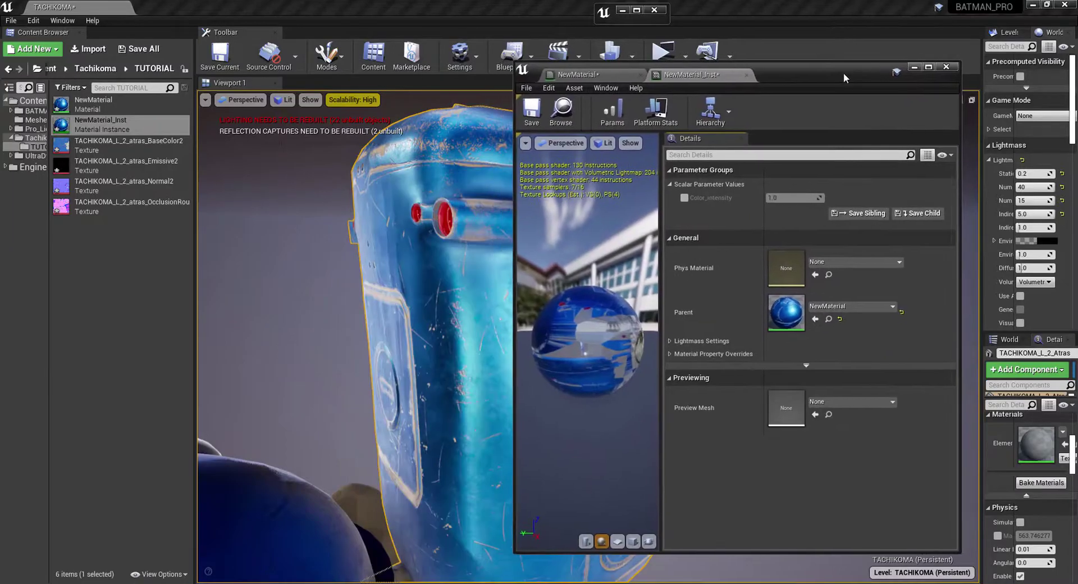
Enable the instance's Color_intensity override, try higher and lower values, and set it to 1
{"action": "left_click", "coordinate": [683, 198]}
{"action": "left_click_drag", "start_coordinate": [792, 198], "coordinate": [814, 198]}
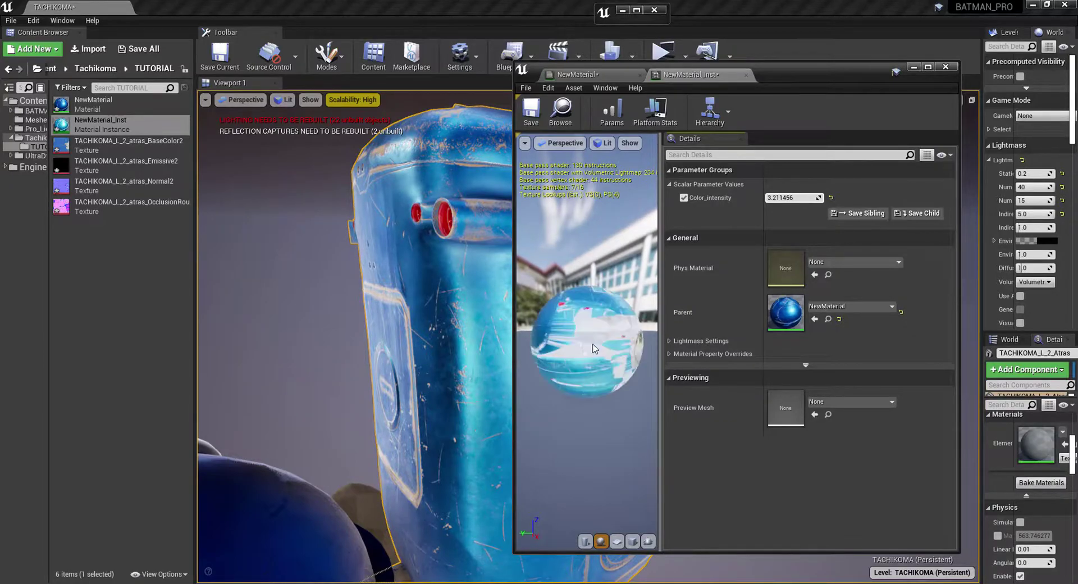
{"action": "left_click_drag", "start_coordinate": [792, 198], "coordinate": [704, 234]}
{"action": "key", "text": "ctrl+z"}
{"action": "left_click", "coordinate": [794, 197]}
{"action": "type", "text": "1"}
{"action": "key", "text": "Return"}
Assign NewMaterial_Inst to the selected Tachikoma mesh's material slot, moving the instance editor out of the way
{"action": "left_click_drag", "start_coordinate": [818, 73], "coordinate": [649, 335]}
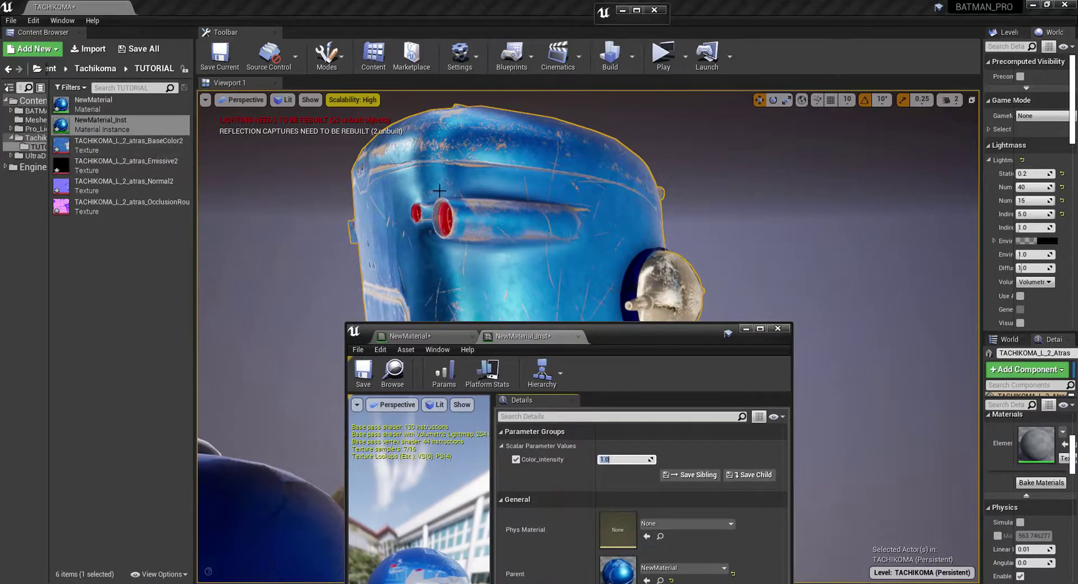
{"action": "left_click_drag", "start_coordinate": [98, 124], "coordinate": [1061, 454]}
Set the instance's Color_intensity to about 0.378 with the editor placed beside the model
{"action": "left_click_drag", "start_coordinate": [642, 339], "coordinate": [842, 100]}
{"action": "mouse_move", "coordinate": [823, 221]}
{"action": "left_mouse_down"}
{"action": "mouse_move", "coordinate": [859, 221]}
{"action": "mouse_move", "coordinate": [815, 221]}
{"action": "mouse_move", "coordinate": [831, 221]}
{"action": "left_mouse_up"}
{"action": "left_click_drag", "start_coordinate": [852, 95], "coordinate": [906, 65]}
{"action": "right_click_drag", "start_coordinate": [510, 289], "coordinate": [543, 280]}
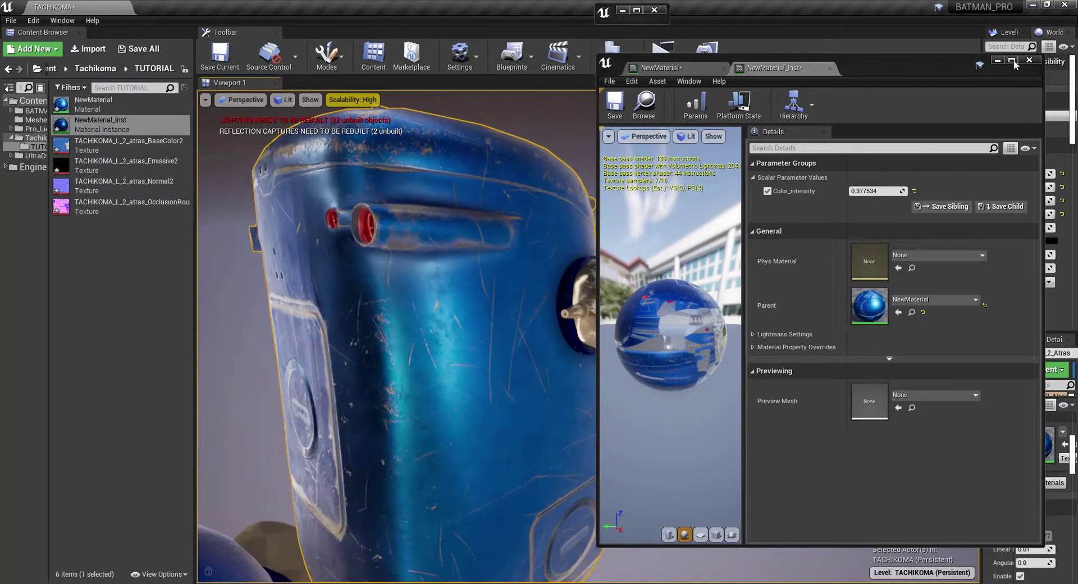
Close the material editors, applying the pending changes to NewMaterial, and inspect the model from another angle
{"action": "left_click", "coordinate": [1029, 60]}
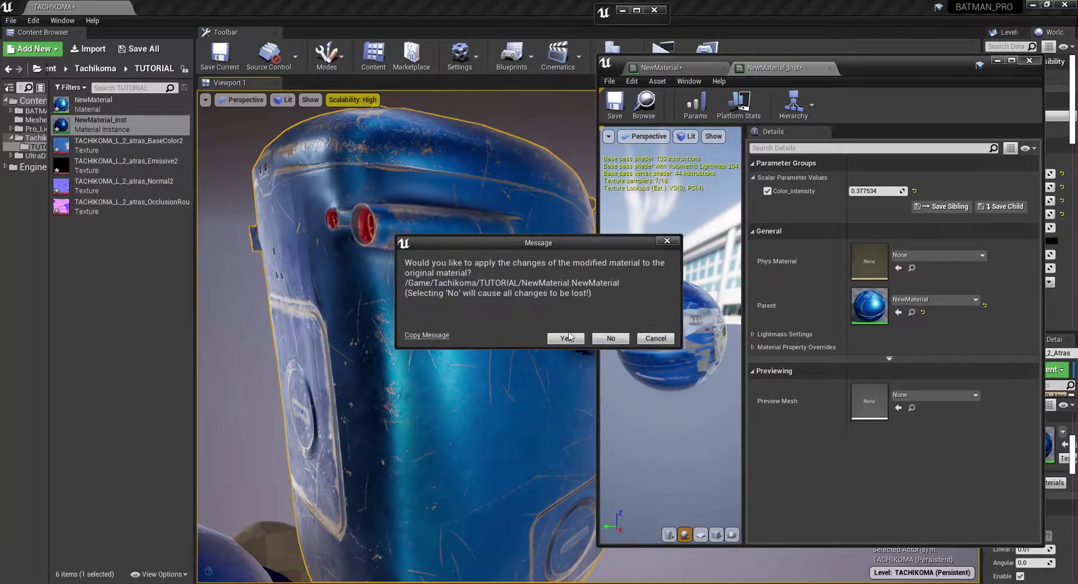
{"action": "left_click", "coordinate": [566, 338]}
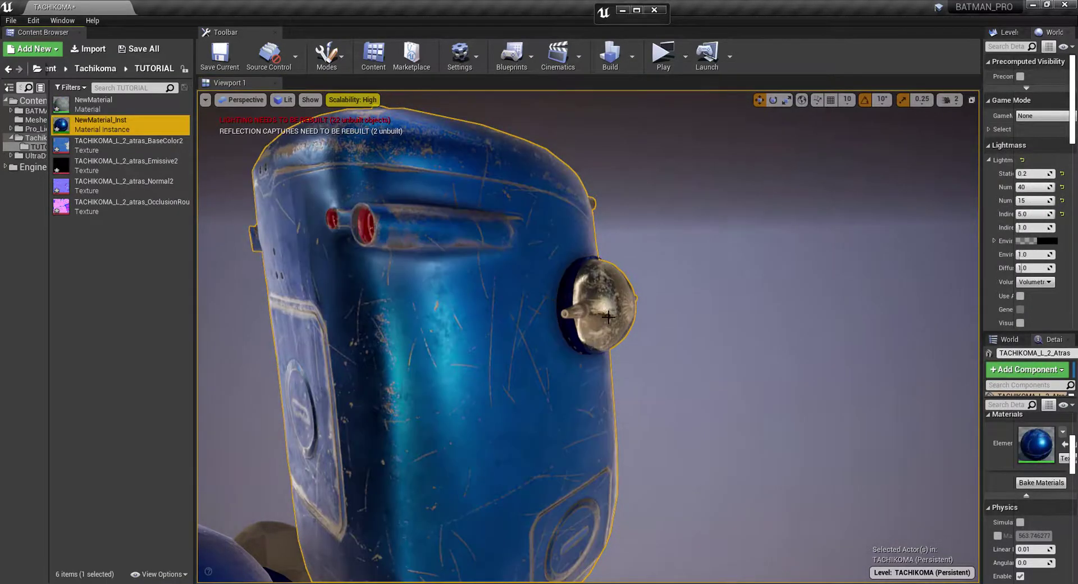
{"action": "left_click_drag", "start_coordinate": [468, 363], "coordinate": [508, 337], "text": "alt"}
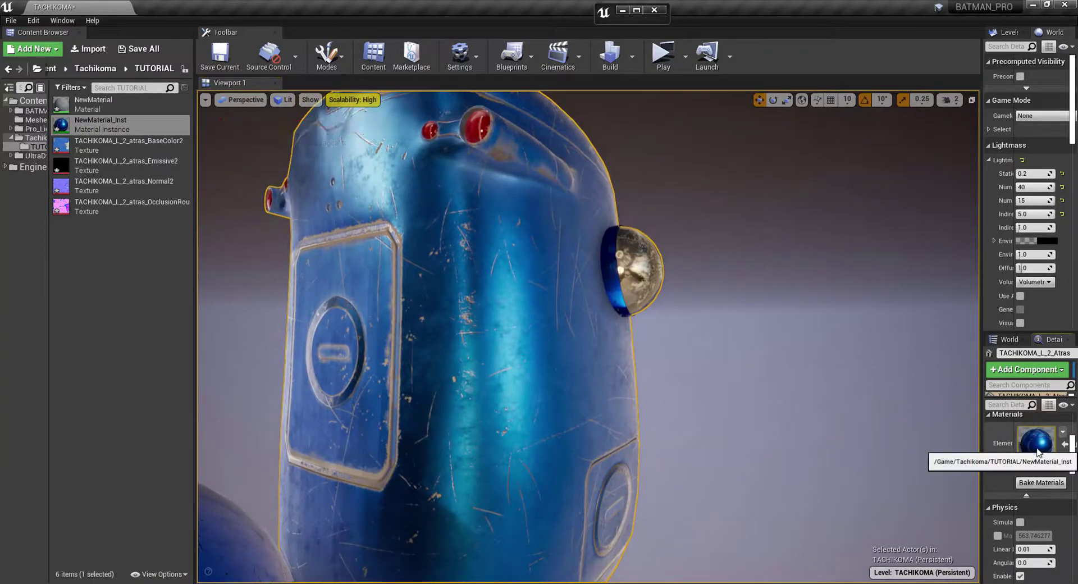
Open the material instance from the mesh's material slot and open its parent NewMaterial graph around the Multiply node
{"action": "double_click", "coordinate": [1036, 444]}
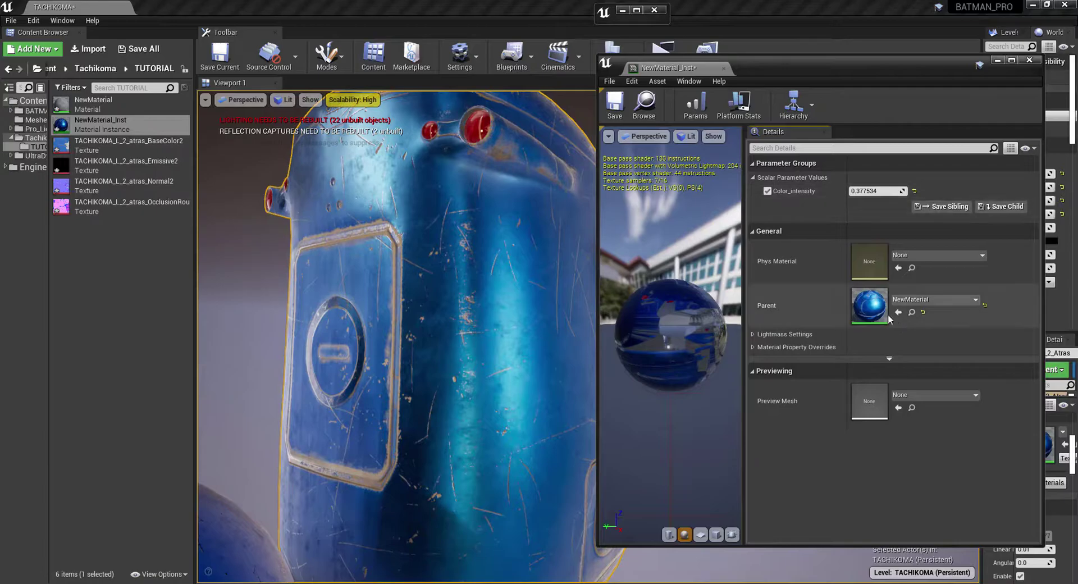
{"action": "double_click", "coordinate": [869, 314]}
{"action": "scroll", "coordinate": [904, 304], "scroll_direction": "down", "scroll_amount": 6}
{"action": "scroll", "coordinate": [888, 311], "scroll_direction": "up", "scroll_amount": 6}
{"action": "right_click_drag", "start_coordinate": [983, 313], "coordinate": [848, 358]}
{"action": "scroll", "coordinate": [905, 362], "scroll_direction": "down", "scroll_amount": 2}
{"action": "mouse_move", "coordinate": [930, 280]}
{"action": "right_mouse_down"}
{"action": "mouse_move", "coordinate": [885, 285]}
{"action": "mouse_move", "coordinate": [922, 285]}
{"action": "right_mouse_up"}
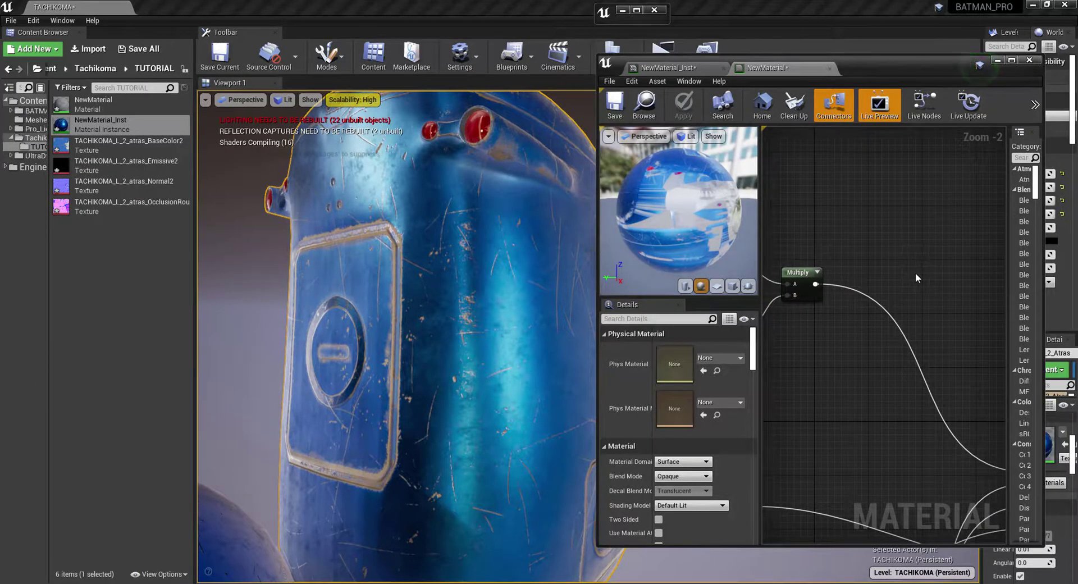
Add a HueShift node from Image Adjustment beside the Multiply node
{"action": "right_click", "coordinate": [891, 253]}
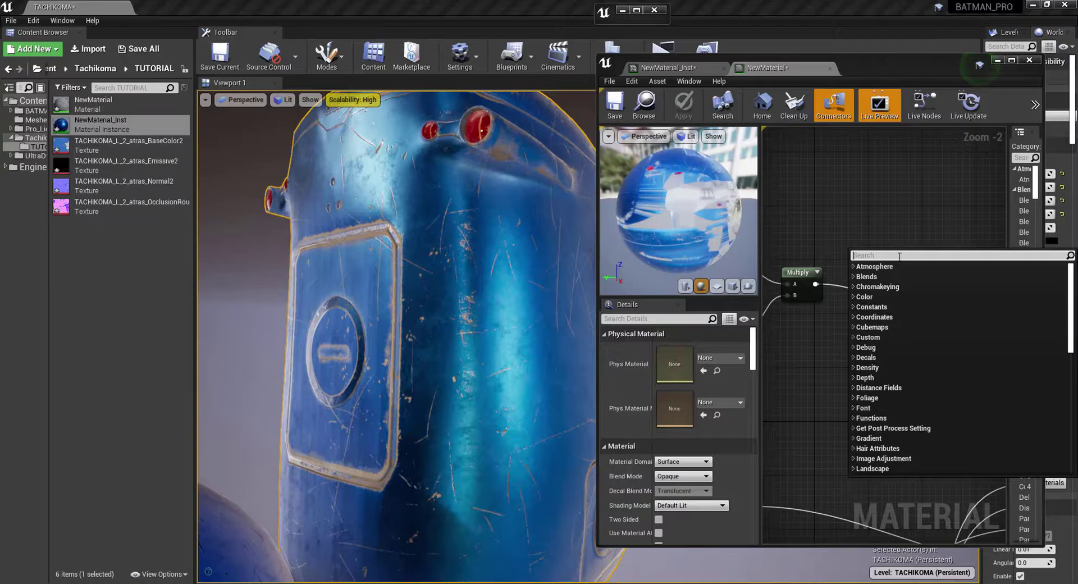
{"action": "type", "text": "hueshift"}
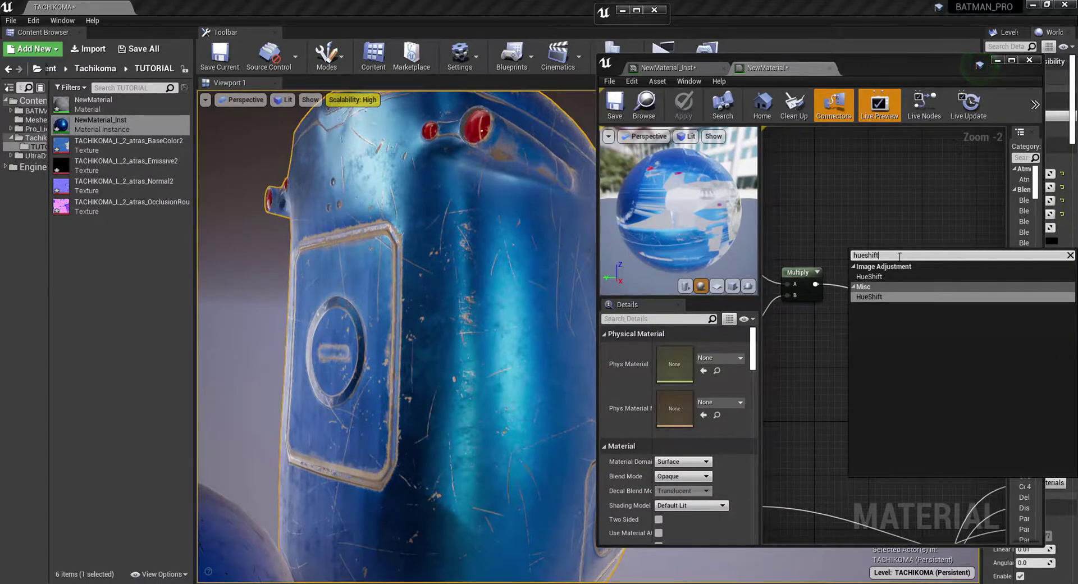
{"action": "left_click", "coordinate": [893, 276]}
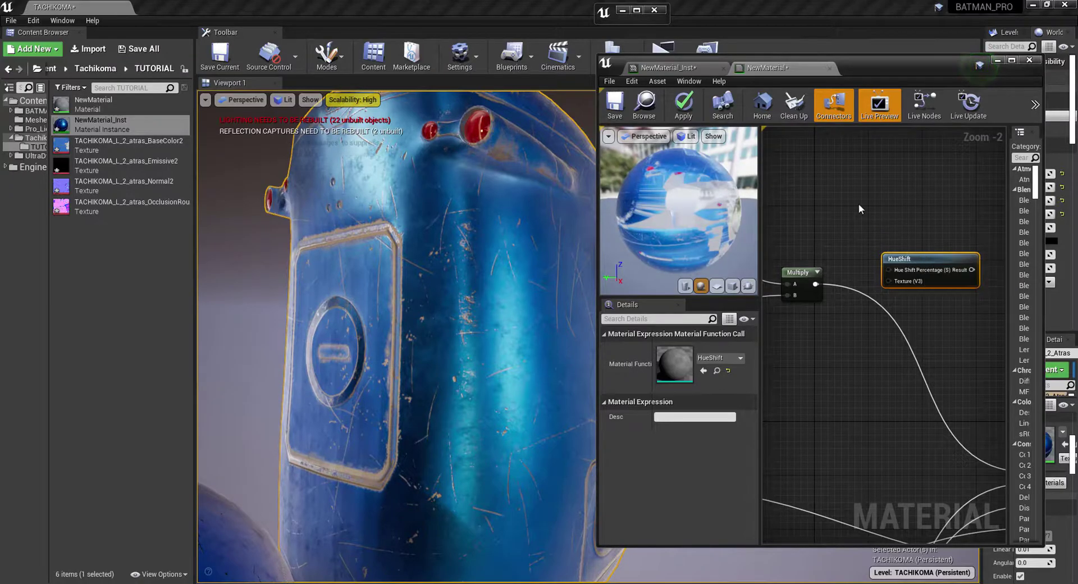
{"action": "left_click", "coordinate": [858, 205]}
Promote HueShift's Hue Shift Percentage input to a parameter and place it above the Multiply node
{"action": "right_click", "coordinate": [889, 270]}
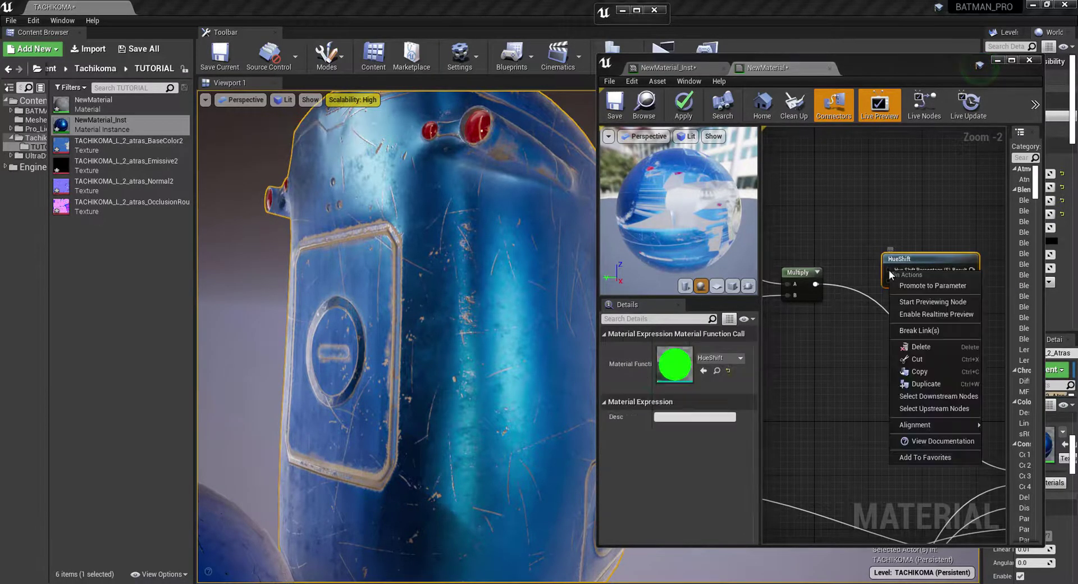
{"action": "left_click", "coordinate": [909, 284]}
{"action": "key", "text": "Return"}
{"action": "left_click_drag", "start_coordinate": [849, 277], "coordinate": [788, 187]}
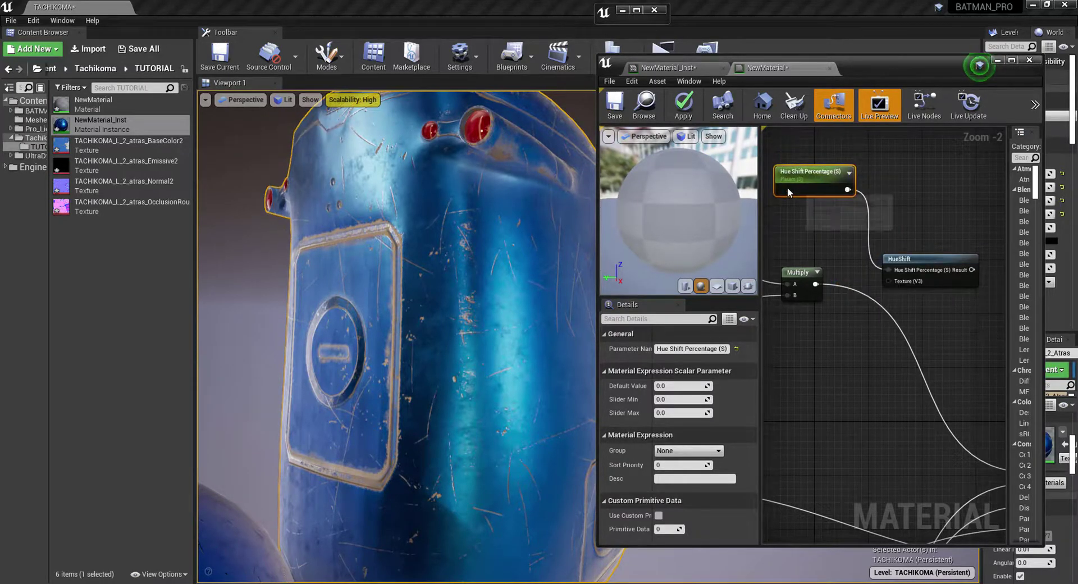
Rename the hue shift parameter to Tonalidad_control and set its default value to 1
{"action": "left_click", "coordinate": [674, 350]}
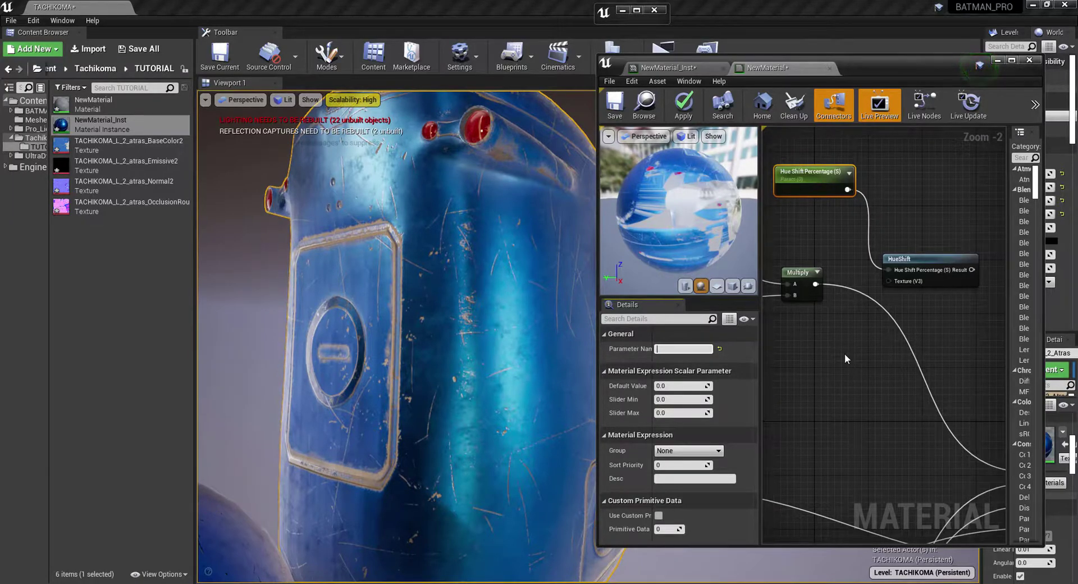
{"action": "type", "text": "Tonalidad_contyrol"}
{"action": "key", "text": "BackSpace"}
{"action": "key", "text": "Return"}
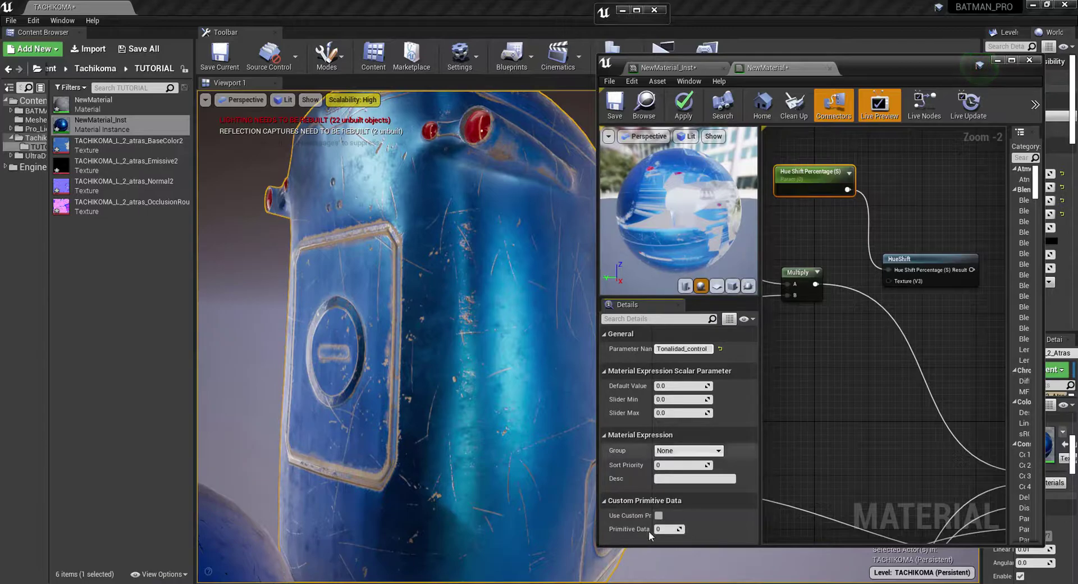
{"action": "left_click", "coordinate": [684, 387]}
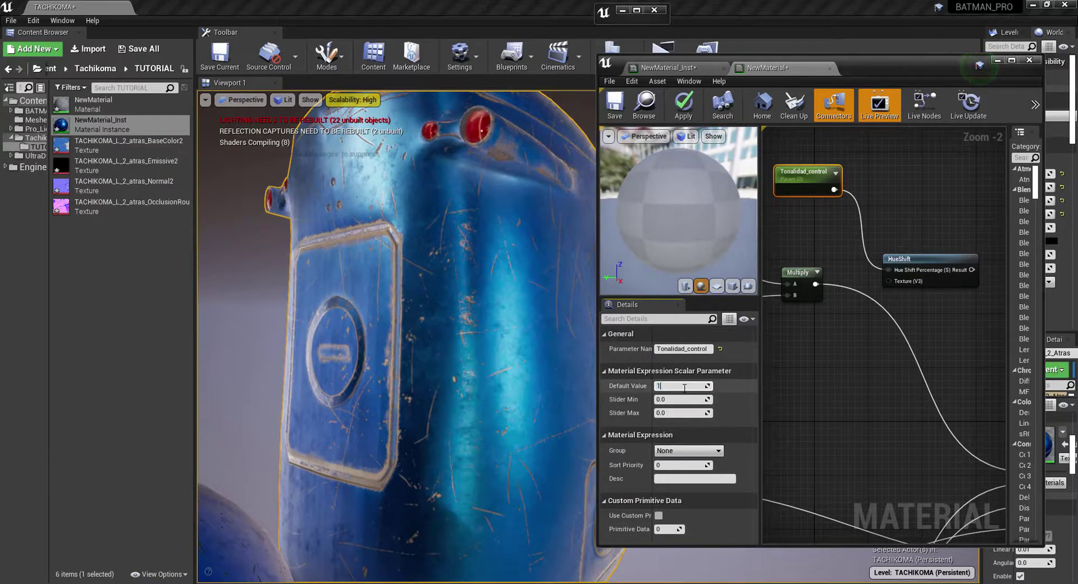
Connect the Multiply node's output to HueShift's Texture input and shift the HueShift node slightly closer to Multiply
{"action": "left_click_drag", "start_coordinate": [818, 285], "coordinate": [889, 281]}
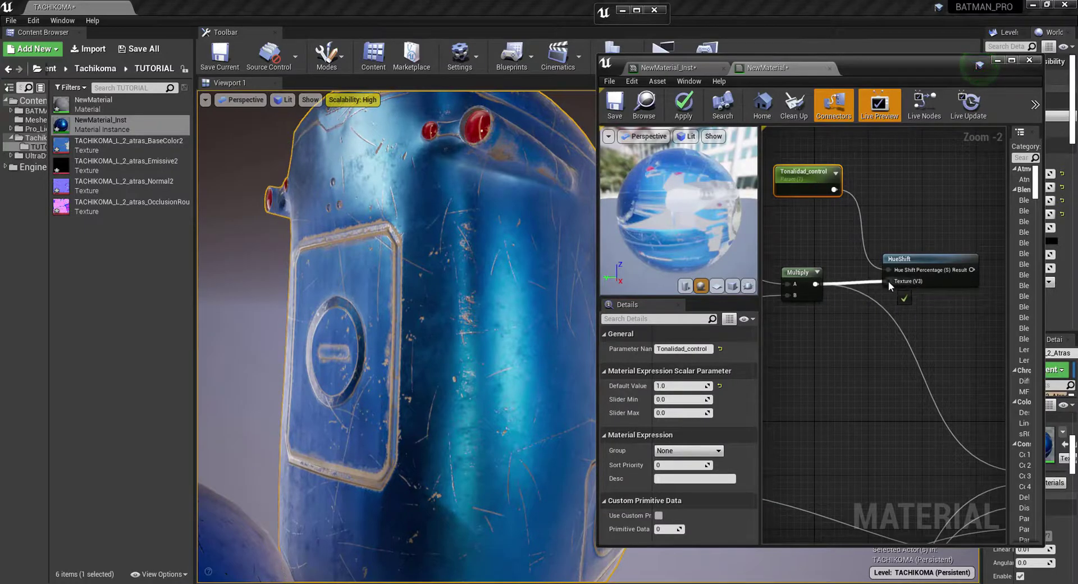
{"action": "right_click_drag", "start_coordinate": [918, 344], "coordinate": [869, 335]}
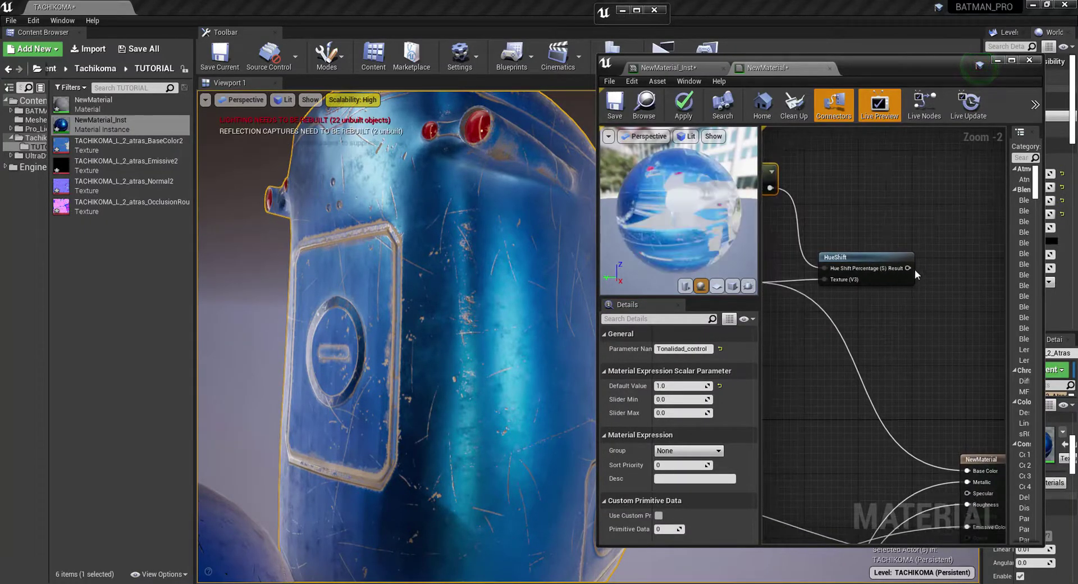
{"action": "left_click", "coordinate": [877, 265]}
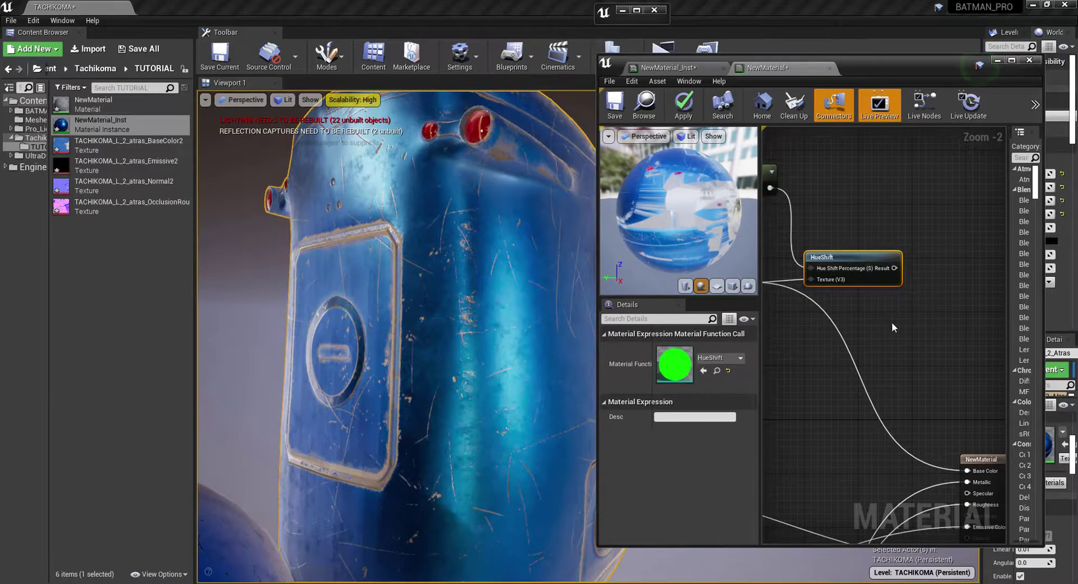
Add a Desaturation node beside HueShift and connect HueShift's Result output to its color input
{"action": "right_click_drag", "start_coordinate": [916, 322], "coordinate": [869, 330]}
{"action": "left_click", "coordinate": [940, 279]}
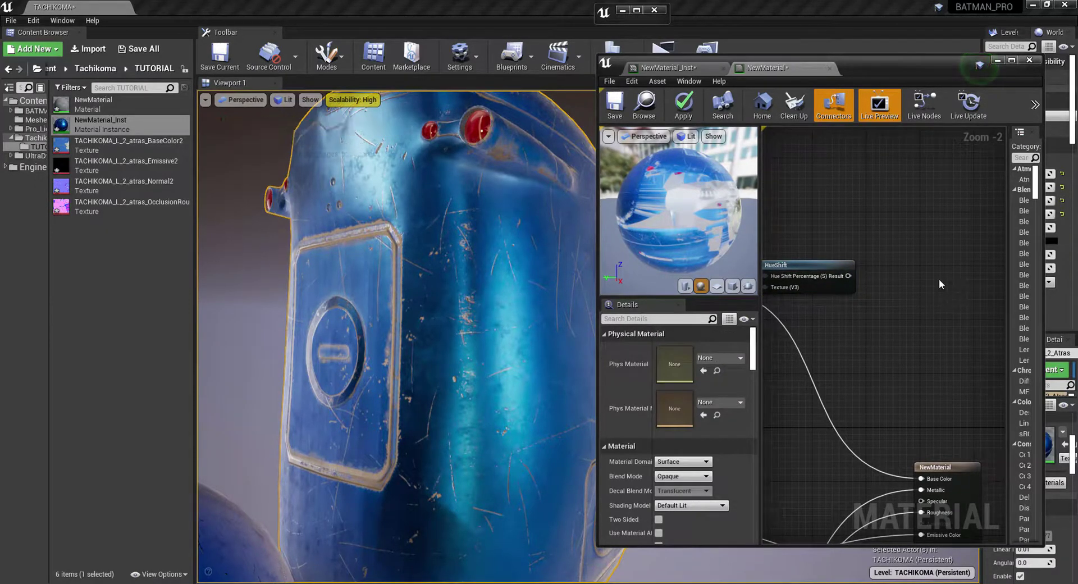
{"action": "right_click", "coordinate": [940, 280]}
{"action": "type", "text": "des"}
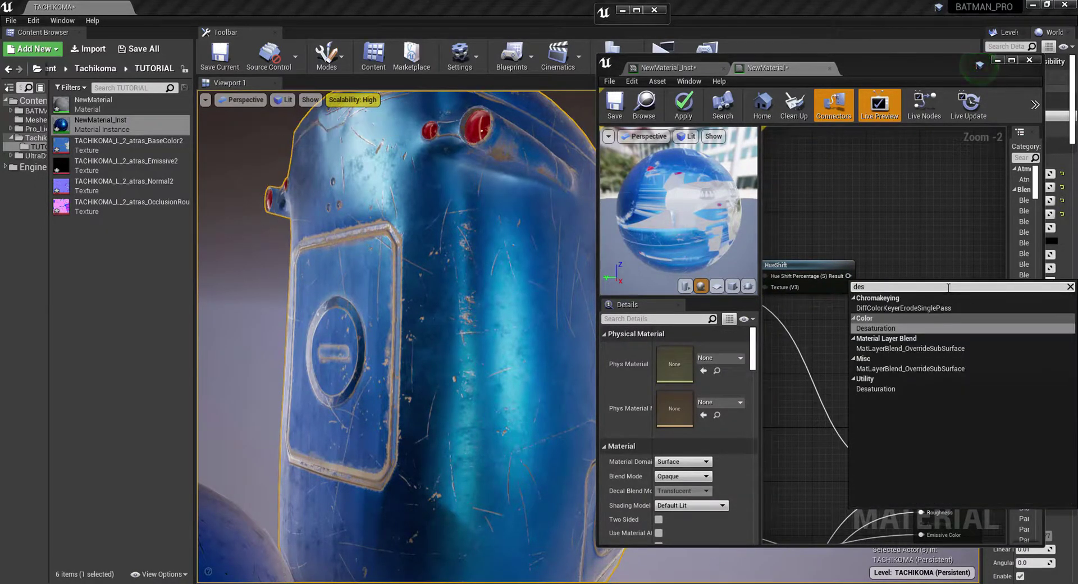
{"action": "left_click", "coordinate": [910, 328]}
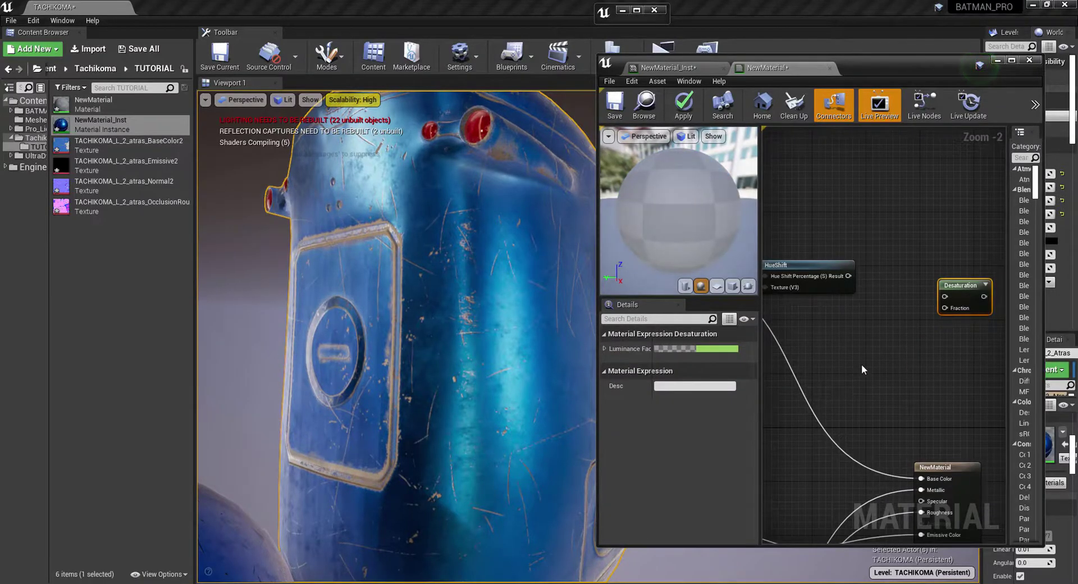
{"action": "left_click_drag", "start_coordinate": [848, 276], "coordinate": [890, 277]}
{"action": "left_click_drag", "start_coordinate": [951, 298], "coordinate": [888, 330]}
{"action": "left_click", "coordinate": [929, 315]}
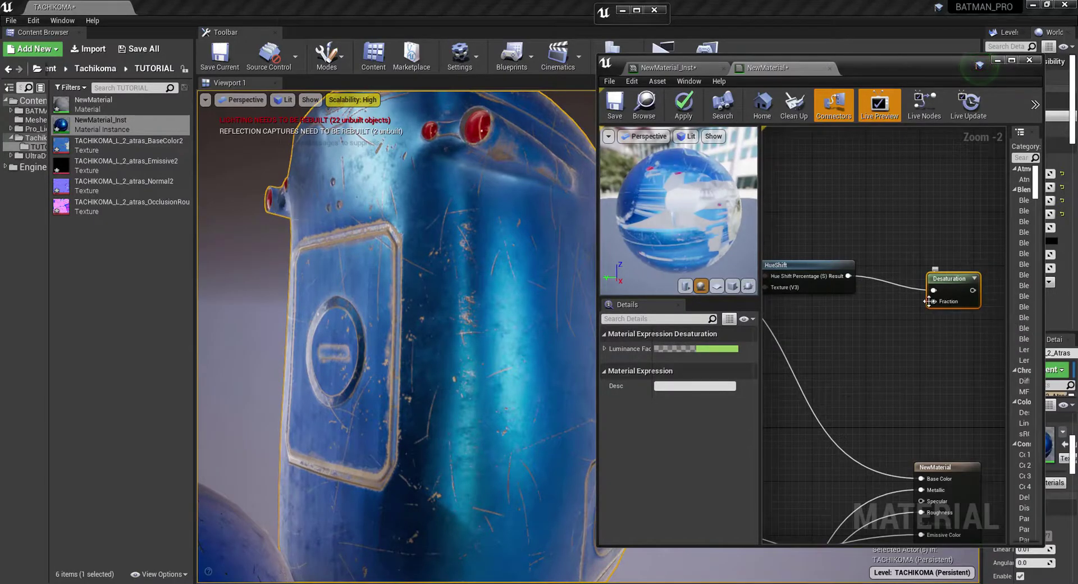
Promote the Desaturation node's Fraction input to a parameter and place it below HueShift
{"action": "right_click", "coordinate": [934, 302]}
{"action": "left_click", "coordinate": [975, 318]}
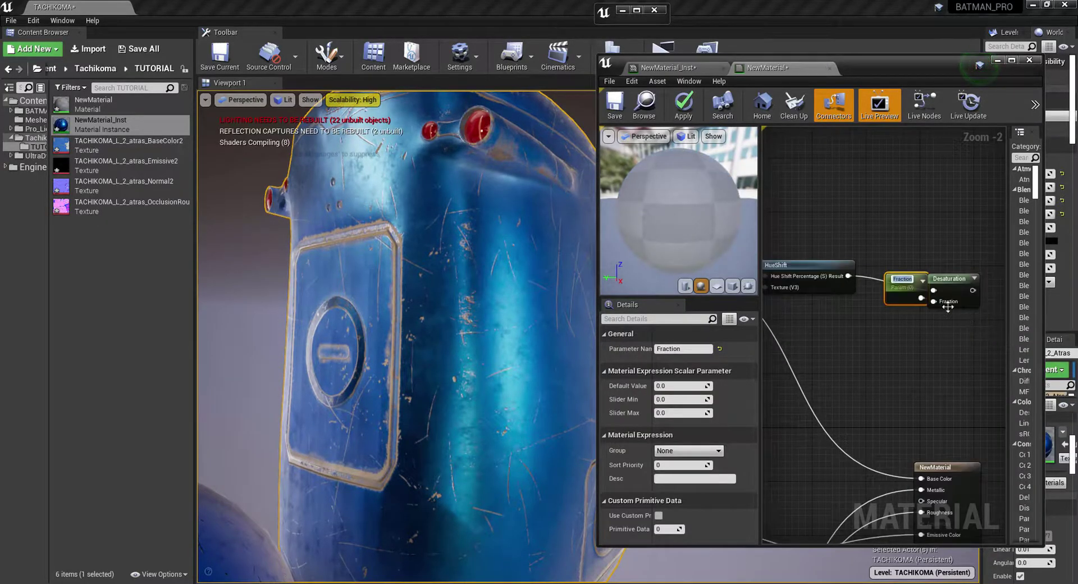
{"action": "left_click_drag", "start_coordinate": [907, 296], "coordinate": [847, 357]}
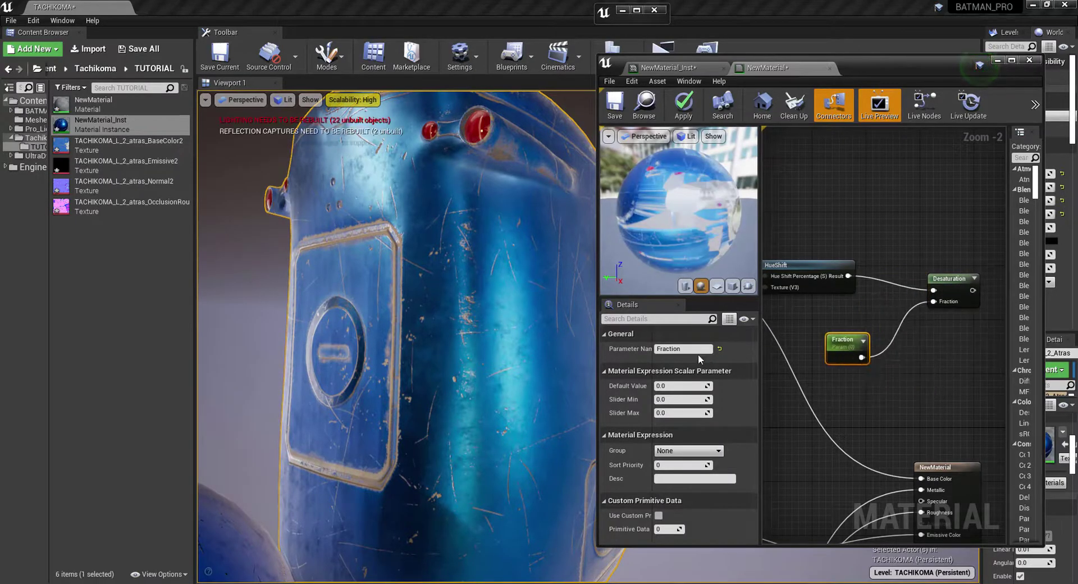
Set the Fraction parameter's default value to 1 and rename it to Desaturation
{"action": "left_click", "coordinate": [674, 386]}
{"action": "key", "text": "Return"}
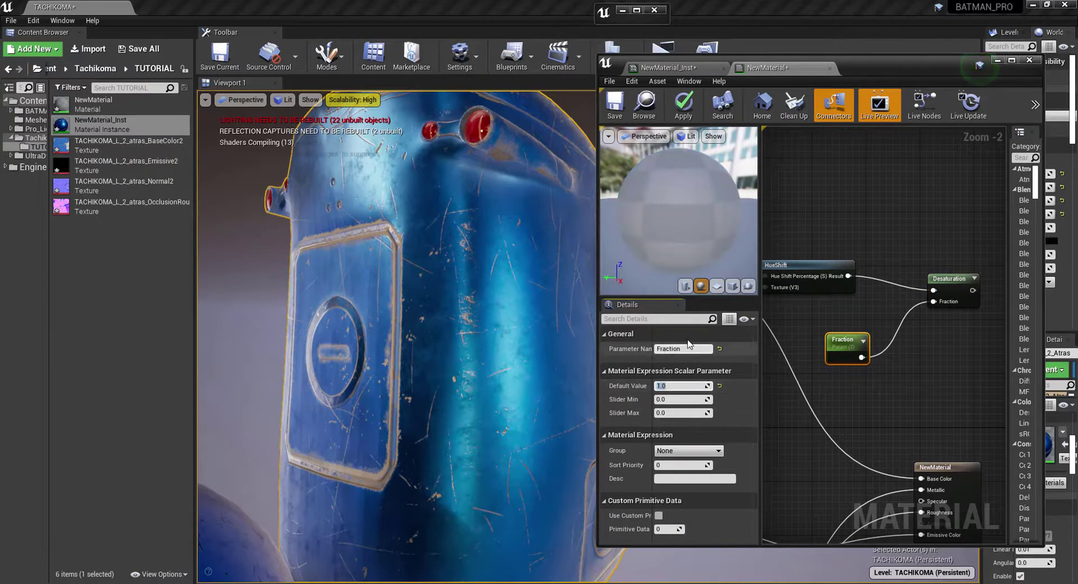
{"action": "left_click", "coordinate": [615, 334]}
{"action": "left_click", "coordinate": [607, 334]}
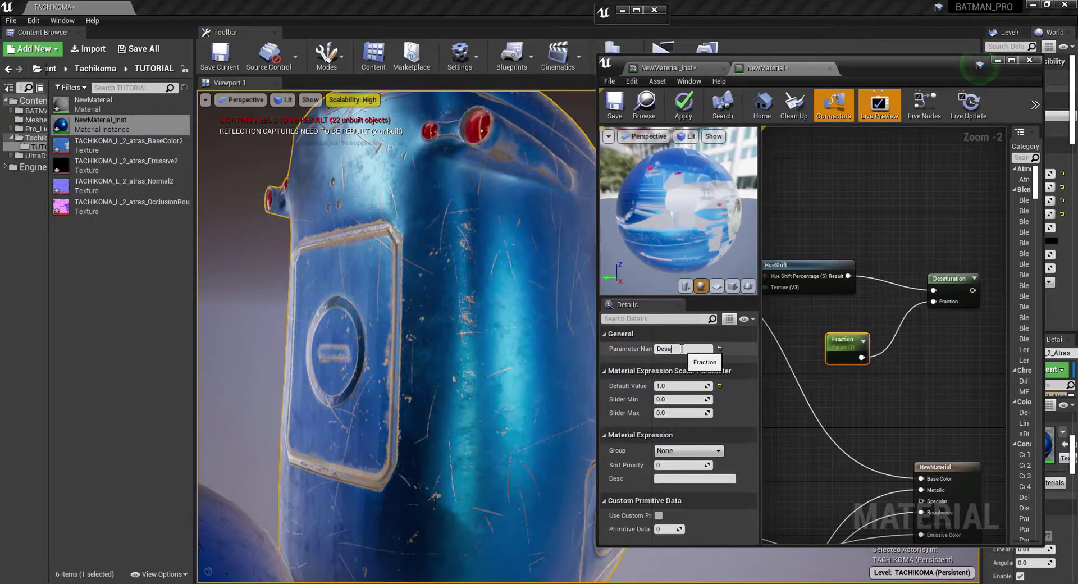
{"action": "left_click", "coordinate": [681, 349]}
{"action": "type", "text": "Desaturation"}
{"action": "key", "text": "Return"}
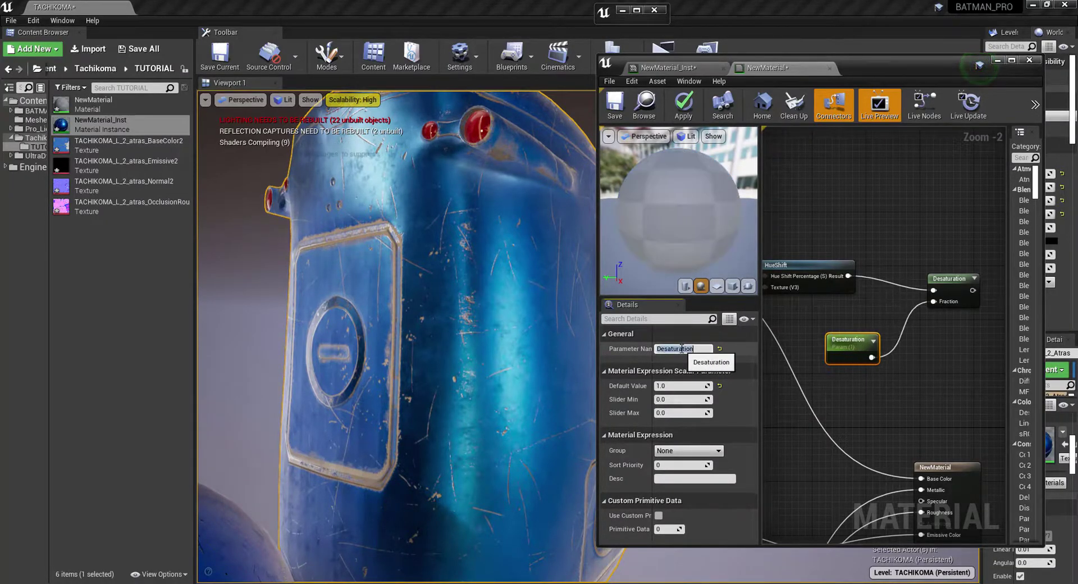
Move the color adjustment nodes away from the material node, connect the Desaturation output to Base Color, and apply the material
{"action": "scroll", "coordinate": [947, 241], "scroll_direction": "down", "scroll_amount": 6}
{"action": "scroll", "coordinate": [941, 243], "scroll_direction": "up", "scroll_amount": 2}
{"action": "left_click_drag", "start_coordinate": [820, 218], "coordinate": [986, 329]}
{"action": "left_click_drag", "start_coordinate": [971, 290], "coordinate": [882, 288]}
{"action": "scroll", "coordinate": [969, 303], "scroll_direction": "up", "scroll_amount": 3}
{"action": "right_click_drag", "start_coordinate": [910, 314], "coordinate": [981, 321]}
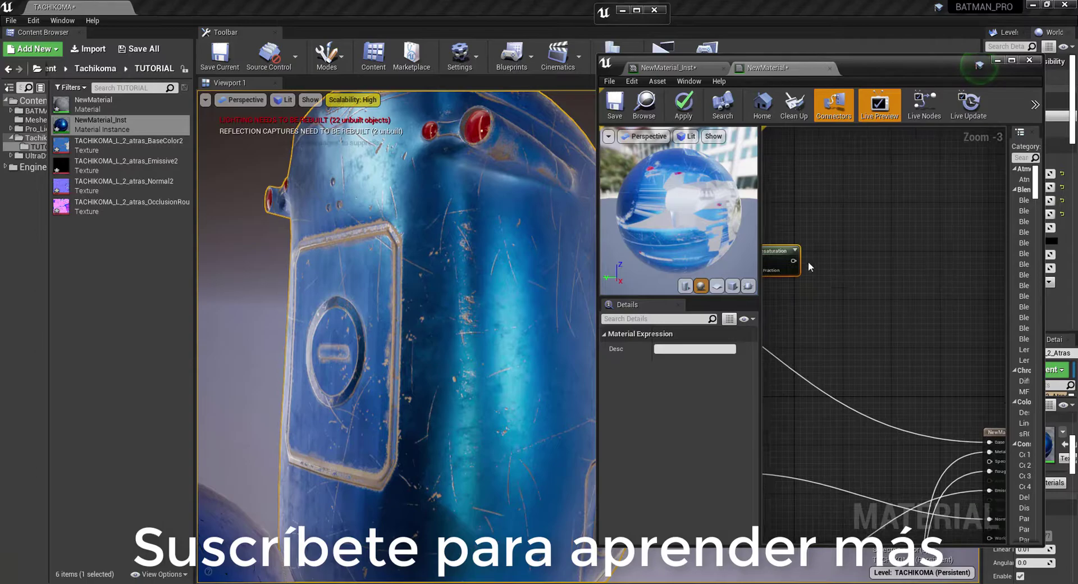
{"action": "left_click_drag", "start_coordinate": [790, 268], "coordinate": [809, 442]}
{"action": "right_click_drag", "start_coordinate": [853, 333], "coordinate": [994, 305]}
{"action": "scroll", "coordinate": [949, 304], "scroll_direction": "down", "scroll_amount": 2}
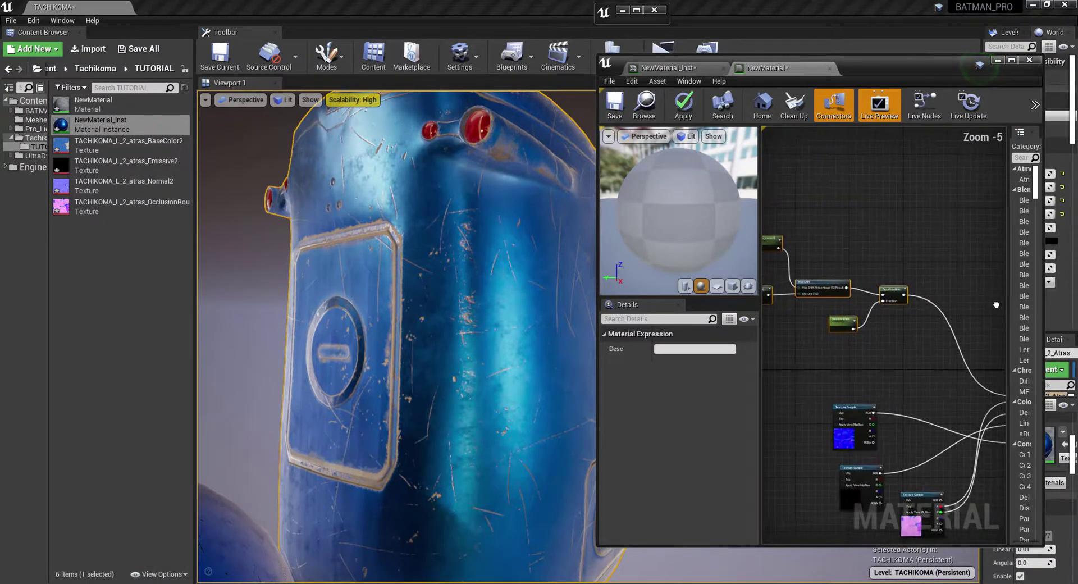
{"action": "left_click", "coordinate": [684, 110]}
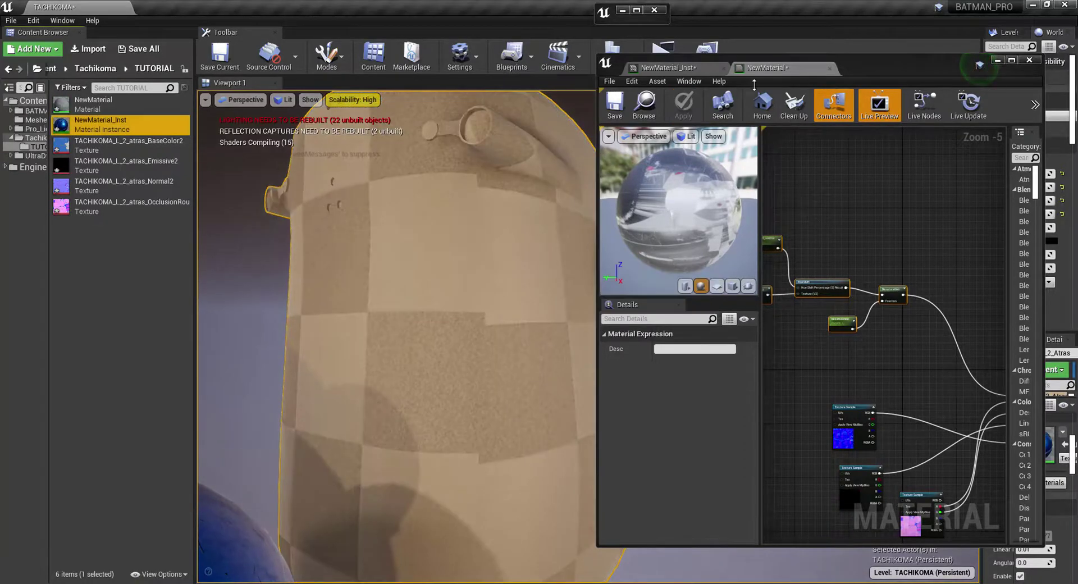
In NewMaterial_Inst, enable the Desaturation and Tonalidad_control overrides and set Desaturation to 0
{"action": "left_click", "coordinate": [676, 69]}
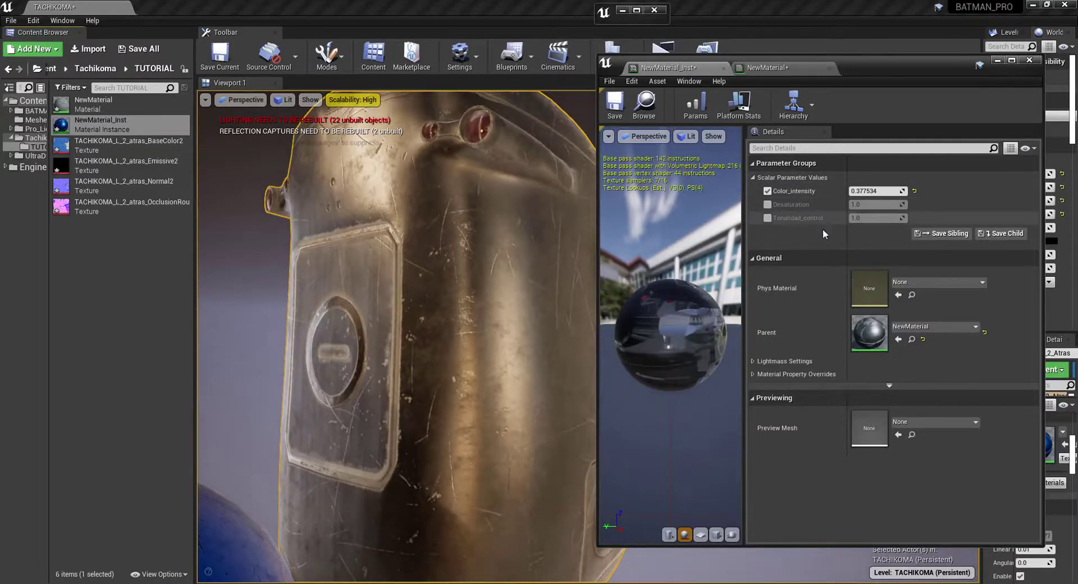
{"action": "left_click", "coordinate": [768, 204]}
{"action": "left_click", "coordinate": [768, 217]}
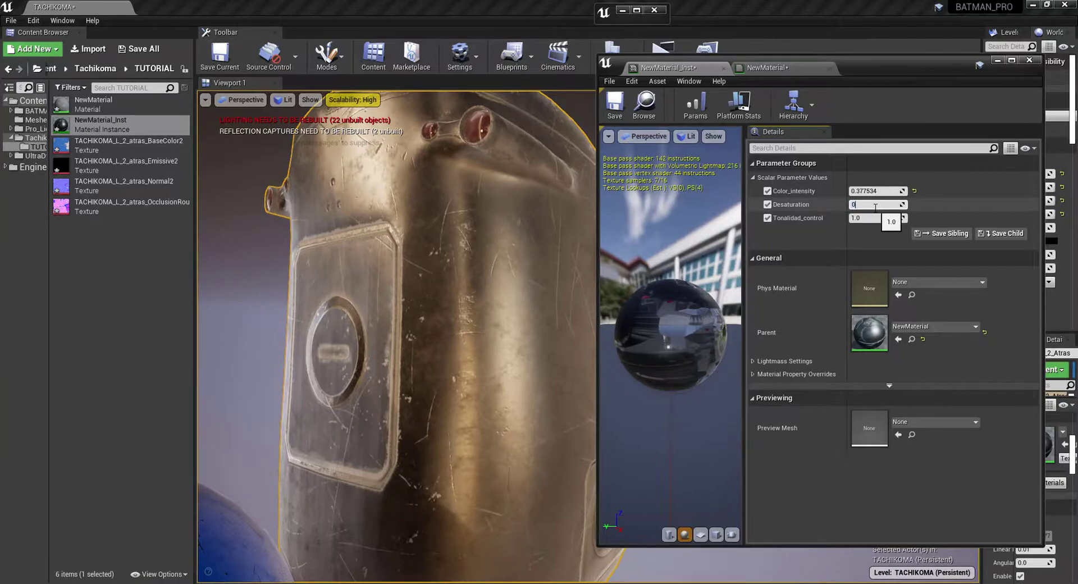
{"action": "key", "text": "Return"}
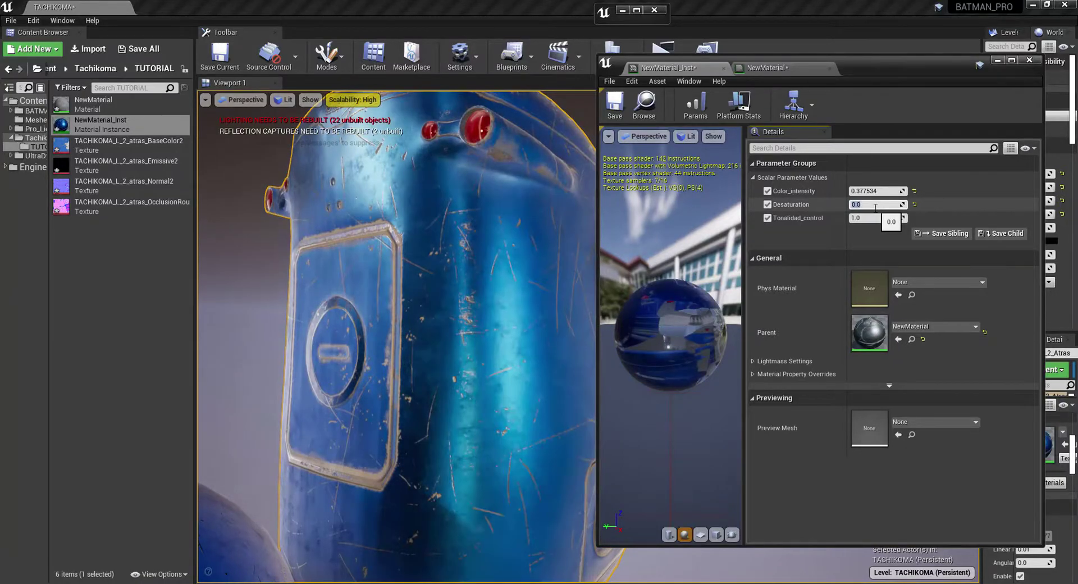
In NewMaterial, set the Desaturation parameter's default value to 0 and apply the material
{"action": "left_click", "coordinate": [802, 69]}
{"action": "right_click_drag", "start_coordinate": [894, 311], "coordinate": [982, 347]}
{"action": "scroll", "coordinate": [851, 309], "scroll_direction": "up", "scroll_amount": 4}
{"action": "left_click", "coordinate": [836, 340]}
{"action": "left_click", "coordinate": [694, 386]}
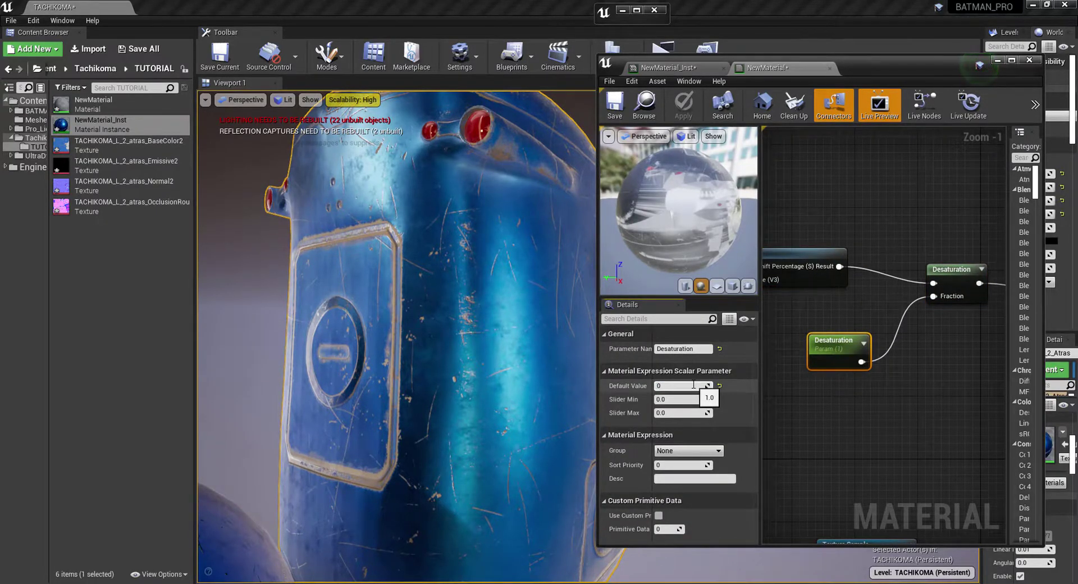
{"action": "type", "text": "0"}
{"action": "key", "text": "Return"}
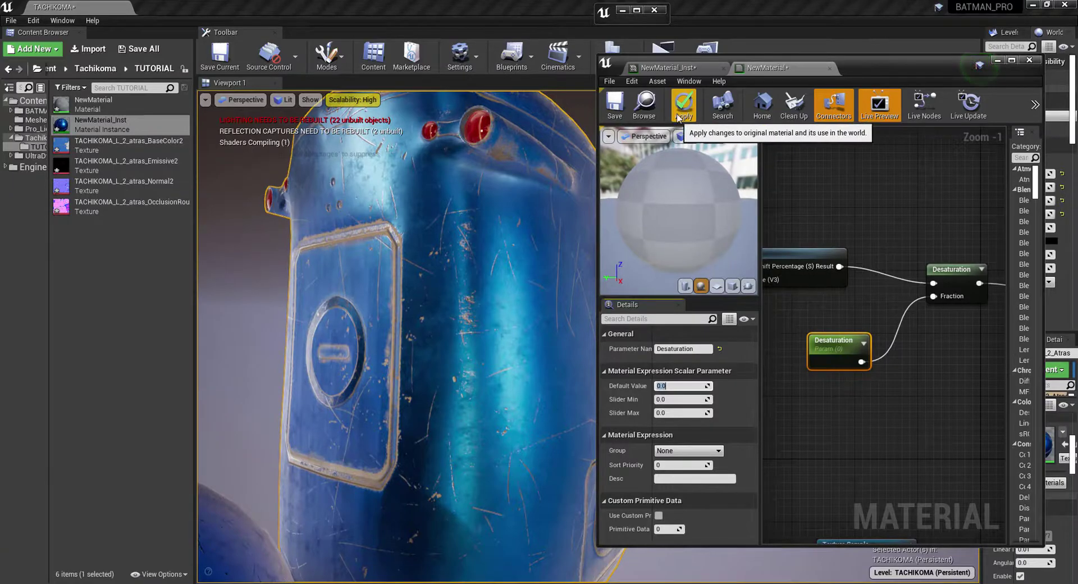
{"action": "left_click", "coordinate": [681, 112]}
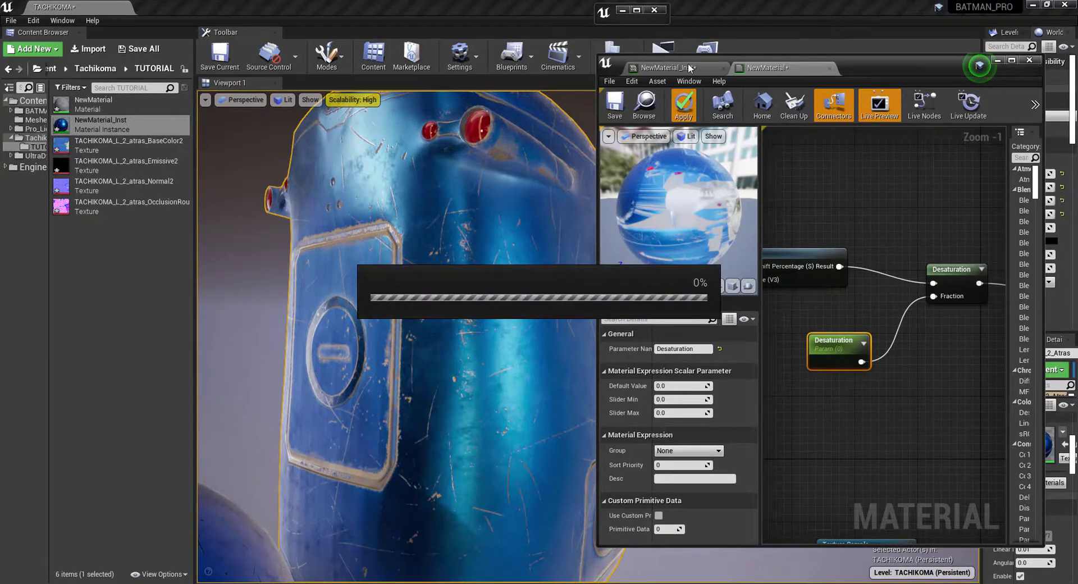
In NewMaterial_Inst, test Desaturation at 1, and tune it to -1.862848 with Tonalidad_control at 0.992166
{"action": "left_click", "coordinate": [669, 68]}
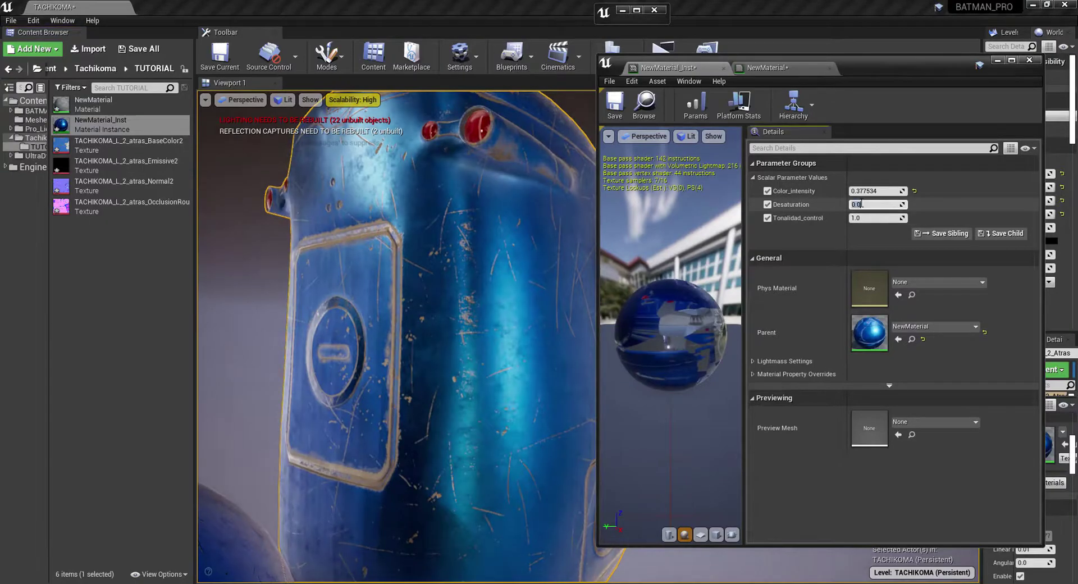
{"action": "left_click", "coordinate": [768, 204]}
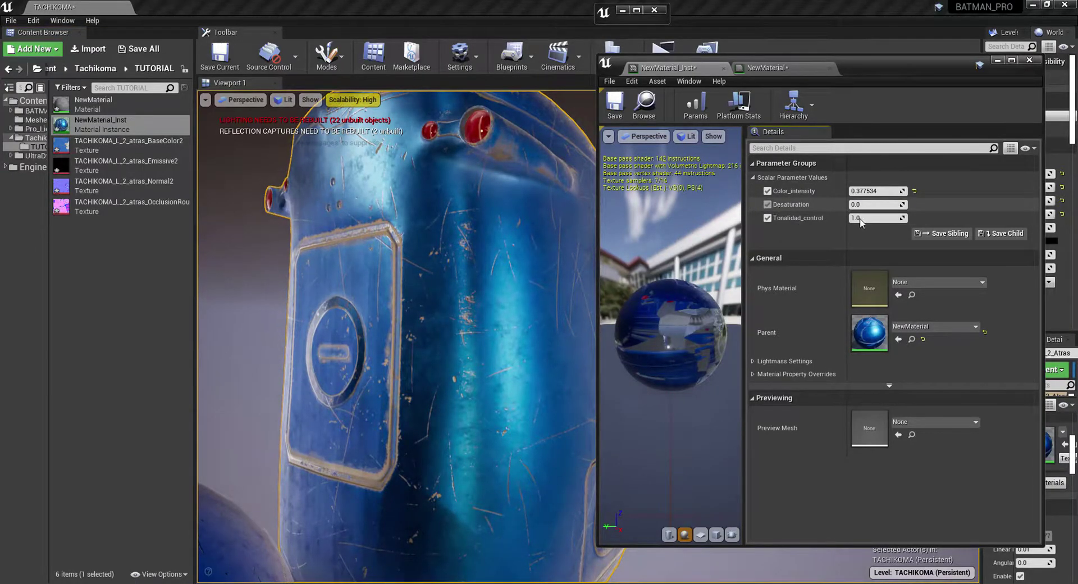
{"action": "left_click", "coordinate": [869, 205]}
{"action": "type", "text": "1"}
{"action": "key", "text": "Return"}
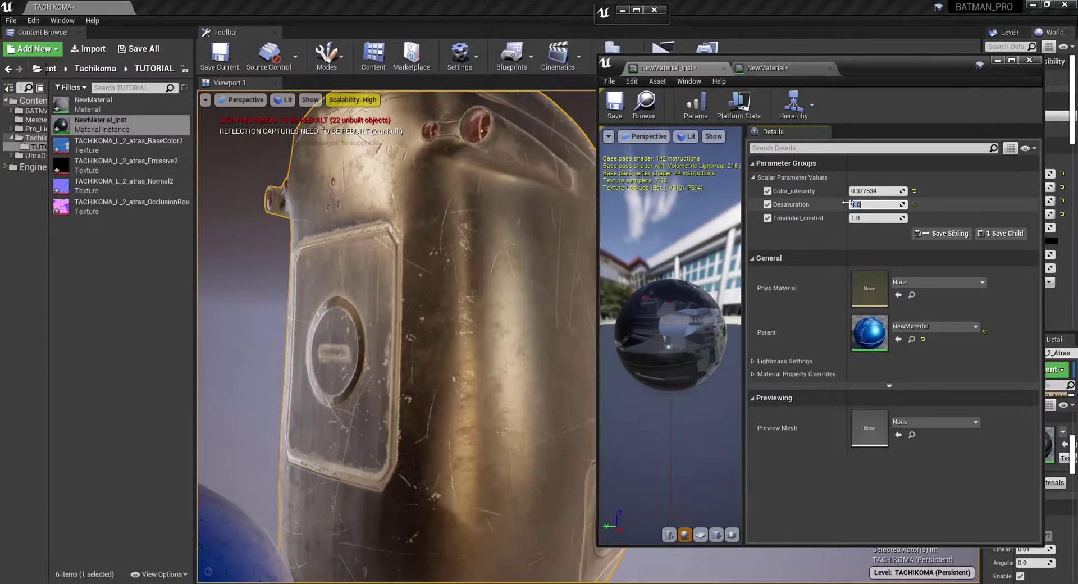
{"action": "mouse_move", "coordinate": [869, 205]}
{"action": "left_mouse_down"}
{"action": "mouse_move", "coordinate": [829, 205]}
{"action": "mouse_move", "coordinate": [876, 218]}
{"action": "mouse_move", "coordinate": [865, 218]}
{"action": "left_mouse_up"}
{"action": "left_click_drag", "start_coordinate": [858, 218], "coordinate": [858, 218]}
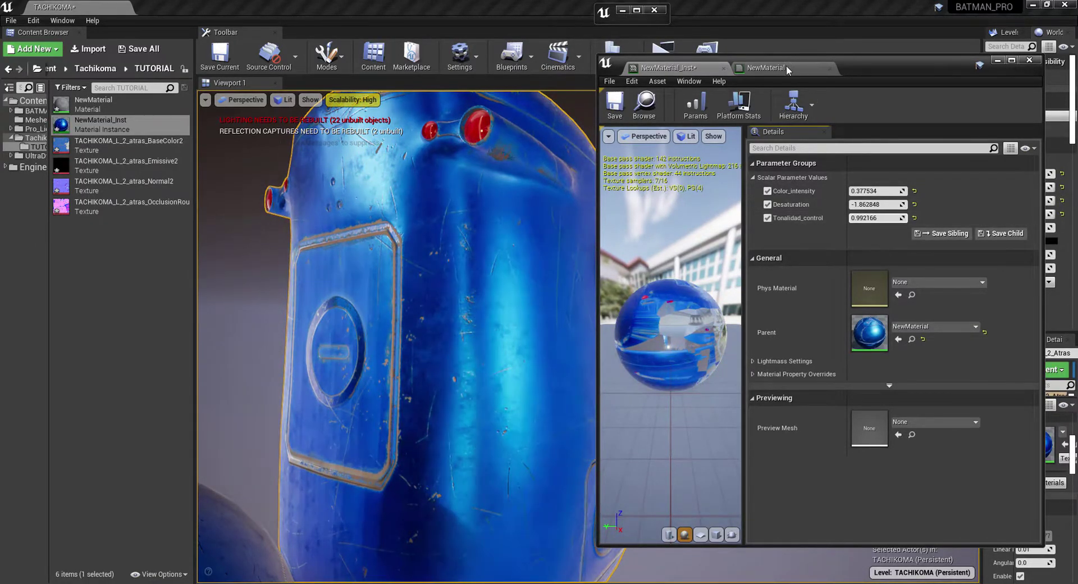
In the NewMaterial graph, spread the emissive, normal and occlusion texture samples into a column below the color nodes
{"action": "left_click", "coordinate": [786, 67]}
{"action": "right_click_drag", "start_coordinate": [929, 305], "coordinate": [949, 317]}
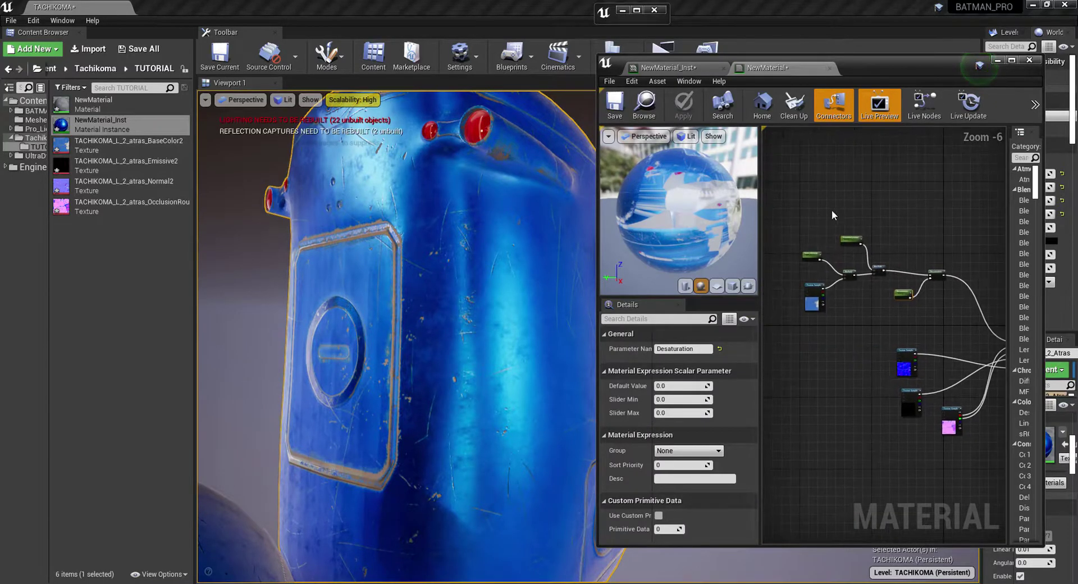
{"action": "left_click_drag", "start_coordinate": [953, 319], "coordinate": [952, 319]}
{"action": "left_click_drag", "start_coordinate": [935, 277], "coordinate": [899, 256]}
{"action": "right_click_drag", "start_coordinate": [897, 340], "coordinate": [873, 262]}
{"action": "scroll", "coordinate": [888, 317], "scroll_direction": "down", "scroll_amount": 1}
{"action": "left_click_drag", "start_coordinate": [885, 297], "coordinate": [854, 368]}
{"action": "left_click_drag", "start_coordinate": [898, 330], "coordinate": [885, 300]}
{"action": "left_click_drag", "start_coordinate": [924, 348], "coordinate": [847, 427]}
{"action": "right_click_drag", "start_coordinate": [793, 233], "coordinate": [842, 250]}
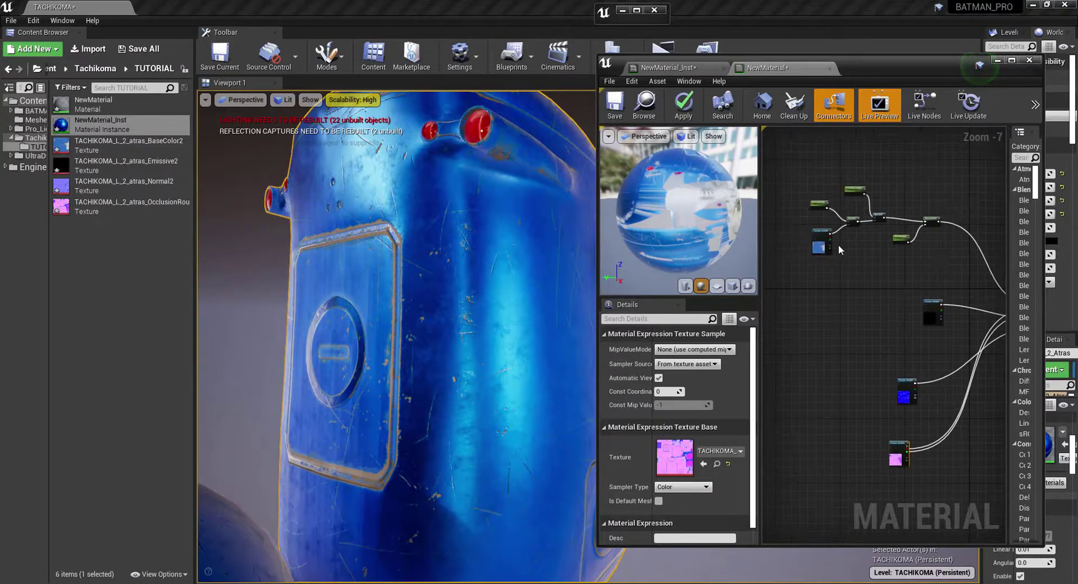
Move the occlusion texture sample farther from the material node and reposition the color nodes and normal texture sample for more space
{"action": "right_click_drag", "start_coordinate": [924, 433], "coordinate": [862, 375]}
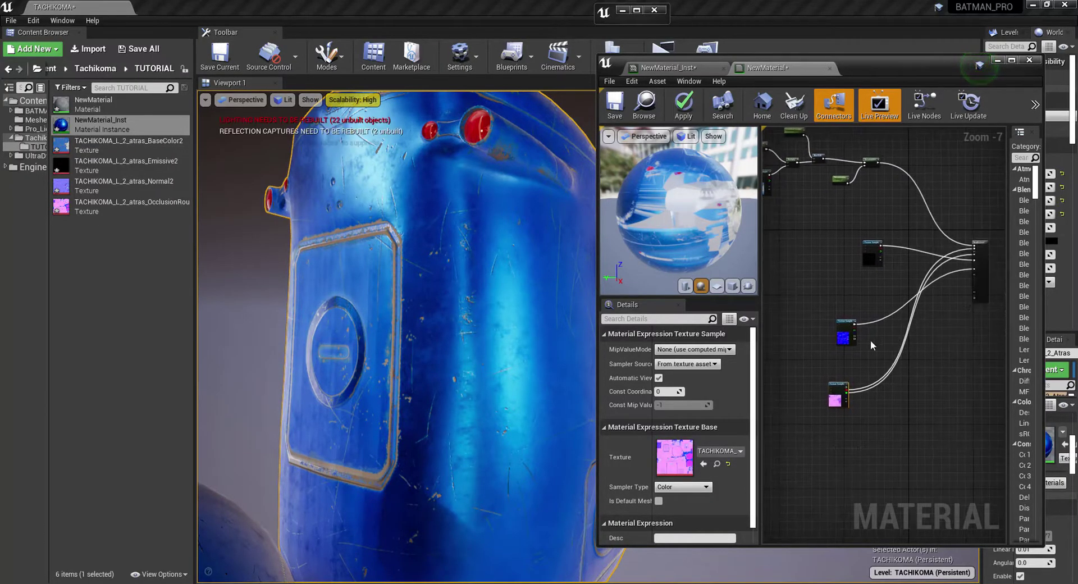
{"action": "scroll", "coordinate": [884, 334], "scroll_direction": "up", "scroll_amount": 3}
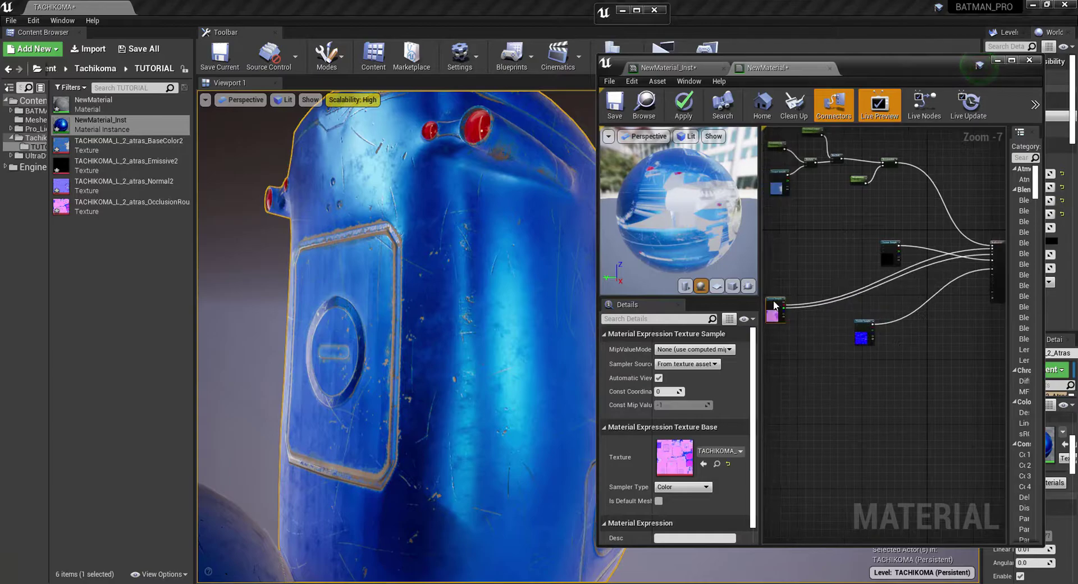
{"action": "scroll", "coordinate": [884, 335], "scroll_direction": "up", "scroll_amount": 1}
{"action": "right_click_drag", "start_coordinate": [884, 336], "coordinate": [915, 375]}
{"action": "scroll", "coordinate": [915, 374], "scroll_direction": "down", "scroll_amount": 4}
{"action": "left_click_drag", "start_coordinate": [898, 322], "coordinate": [836, 323]}
{"action": "right_click_drag", "start_coordinate": [869, 368], "coordinate": [902, 331]}
{"action": "left_click_drag", "start_coordinate": [897, 366], "coordinate": [871, 378]}
{"action": "right_click_drag", "start_coordinate": [920, 358], "coordinate": [943, 368]}
{"action": "left_click_drag", "start_coordinate": [871, 225], "coordinate": [971, 273]}
{"action": "right_click_drag", "start_coordinate": [960, 281], "coordinate": [923, 318]}
{"action": "left_click_drag", "start_coordinate": [904, 260], "coordinate": [898, 213]}
{"action": "scroll", "coordinate": [959, 417], "scroll_direction": "down", "scroll_amount": 1}
{"action": "right_click_drag", "start_coordinate": [961, 426], "coordinate": [955, 358]}
{"action": "scroll", "coordinate": [994, 280], "scroll_direction": "up", "scroll_amount": 2}
{"action": "left_click_drag", "start_coordinate": [845, 355], "coordinate": [815, 335]}
{"action": "left_click", "coordinate": [846, 345]}
Add a FlattenNormal node beside the normal texture sample and connect the sample's RGB output to its Normal input
{"action": "scroll", "coordinate": [876, 393], "scroll_direction": "up", "scroll_amount": 4}
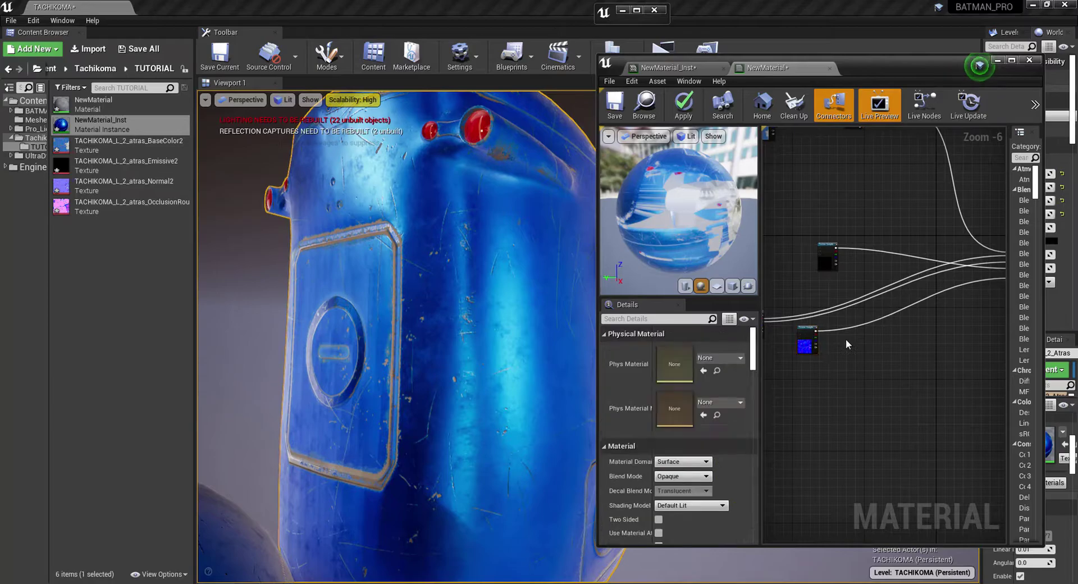
{"action": "right_click", "coordinate": [899, 407]}
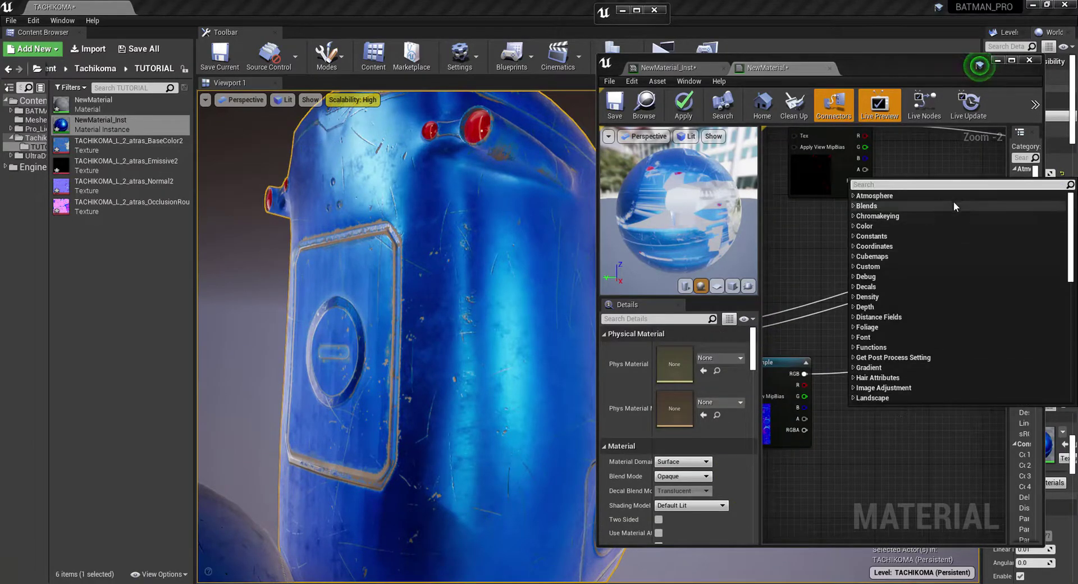
{"action": "type", "text": "flatten"}
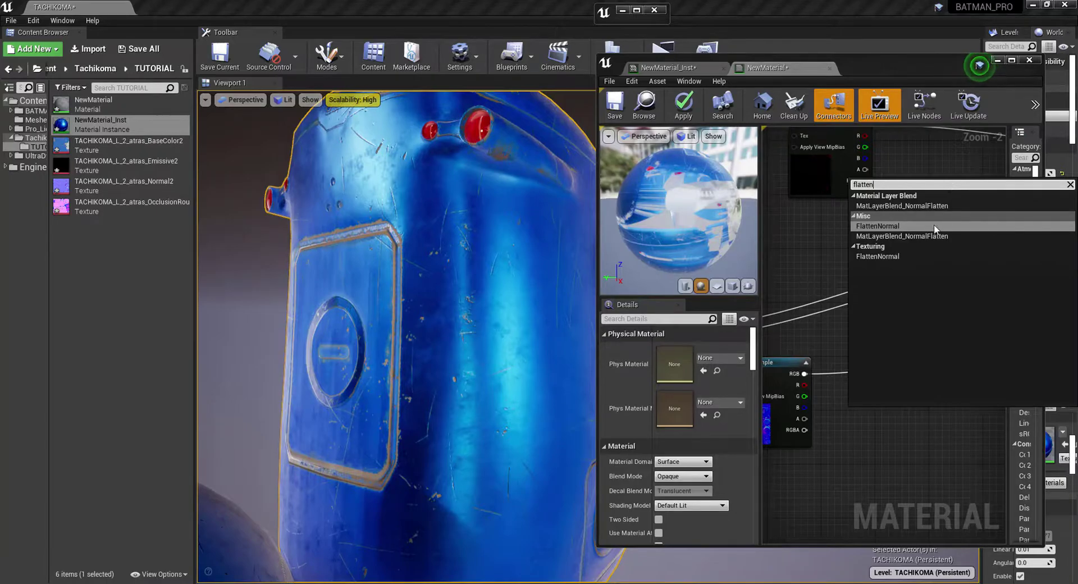
{"action": "left_click", "coordinate": [910, 257]}
{"action": "left_click_drag", "start_coordinate": [872, 383], "coordinate": [901, 345]}
{"action": "right_click_drag", "start_coordinate": [899, 349], "coordinate": [928, 355]}
{"action": "left_click_drag", "start_coordinate": [772, 347], "coordinate": [928, 362]}
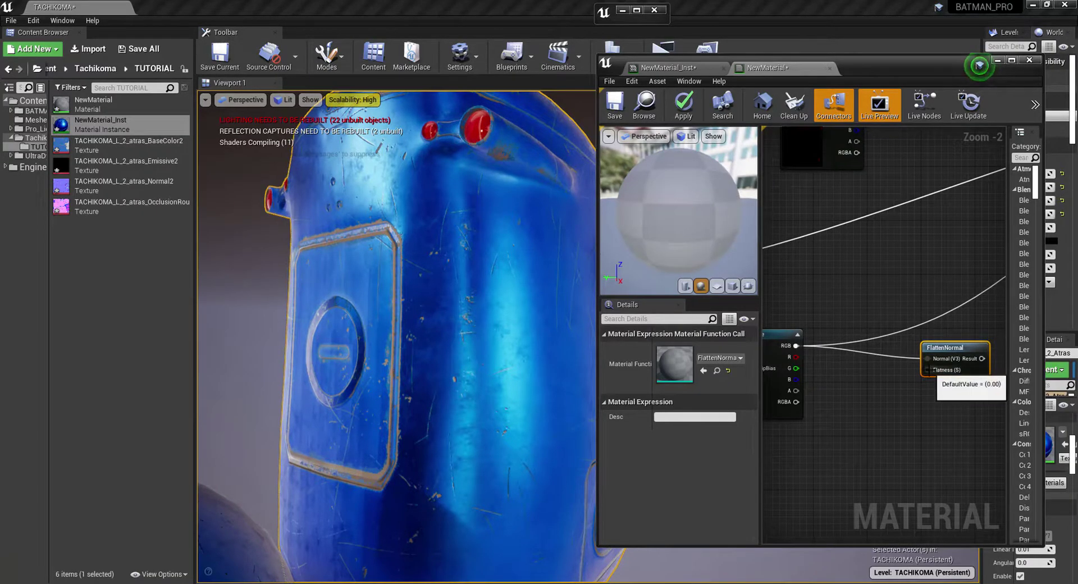
Promote FlattenNormal's Flatness input to a parameter and place it below the node
{"action": "right_click", "coordinate": [928, 370]}
{"action": "left_click", "coordinate": [958, 375]}
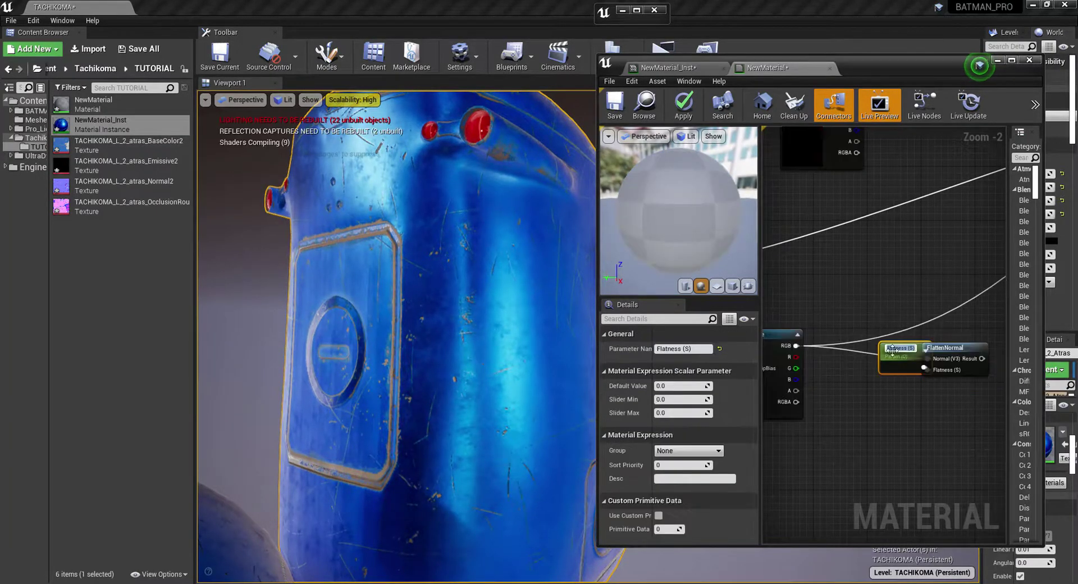
{"action": "left_click_drag", "start_coordinate": [885, 364], "coordinate": [838, 431]}
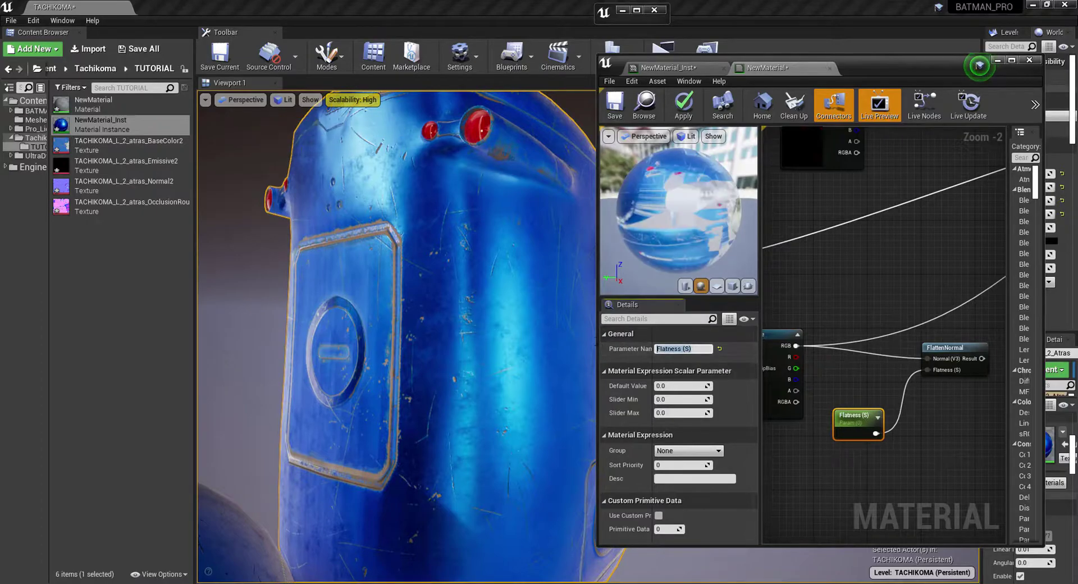
Rename the Flatness parameter as Potencia_normal and set its default value to 1
{"action": "type", "text": "Potenci"}
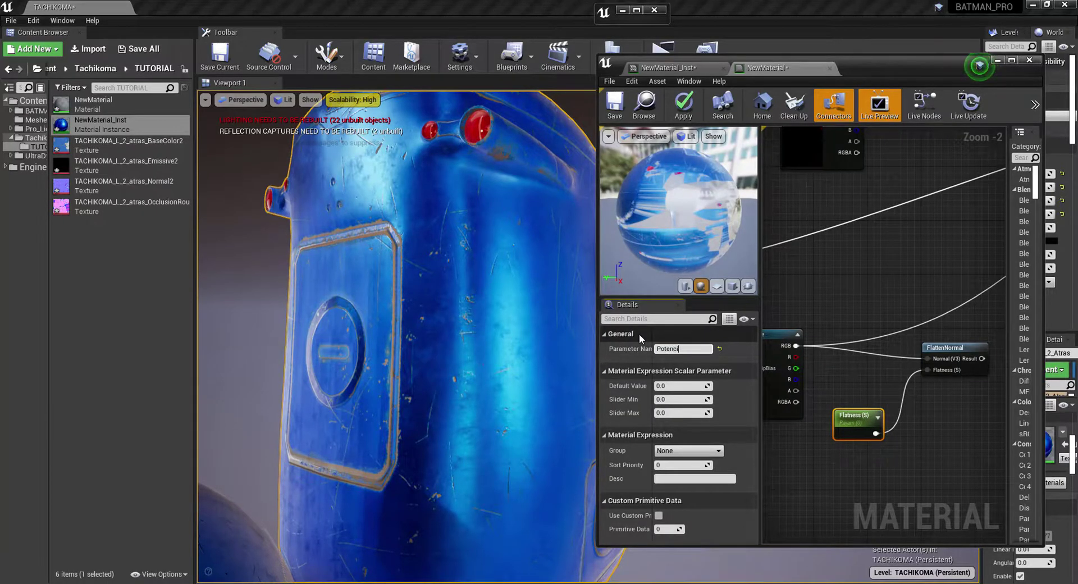
{"action": "type", "text": "a_normal"}
{"action": "key", "text": "Return"}
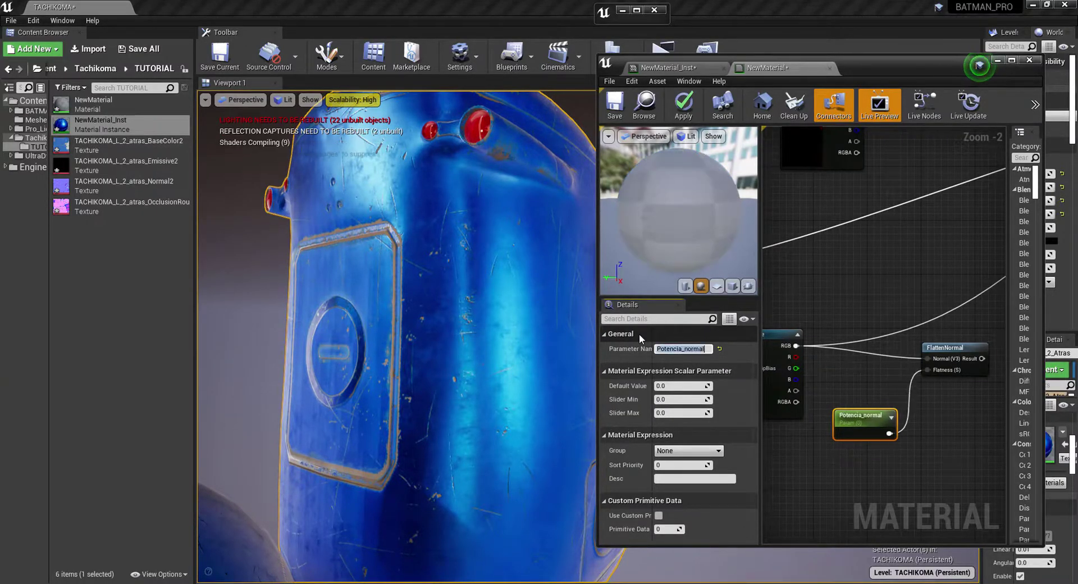
{"action": "left_click", "coordinate": [662, 386]}
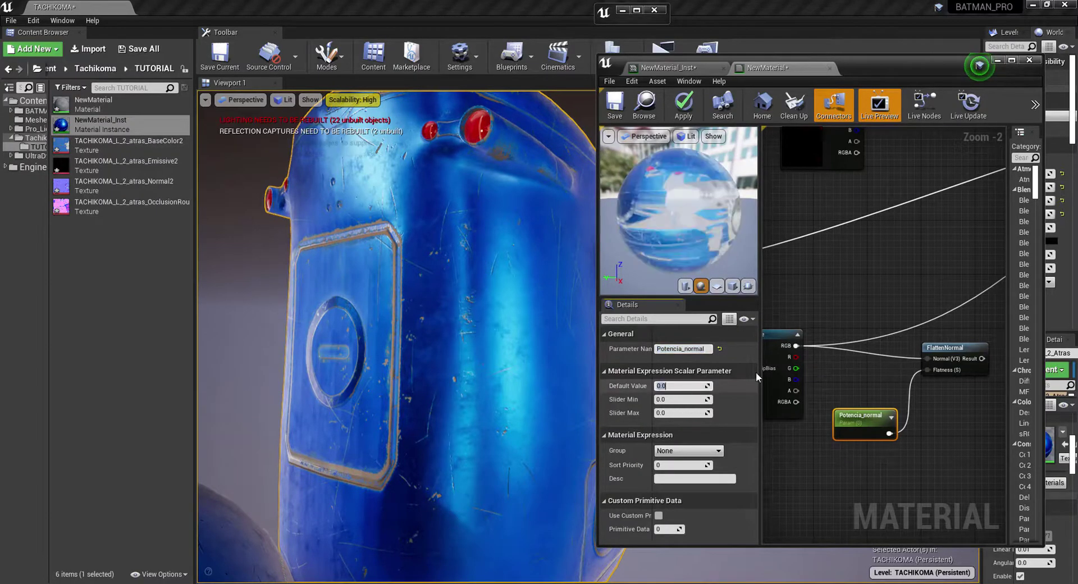
{"action": "type", "text": "1"}
{"action": "key", "text": "Return"}
Connect FlattenNormal's result to the material's Normal input and apply the changes to NewMaterial
{"action": "right_click_drag", "start_coordinate": [995, 337], "coordinate": [879, 400]}
{"action": "left_click_drag", "start_coordinate": [842, 420], "coordinate": [910, 261]}
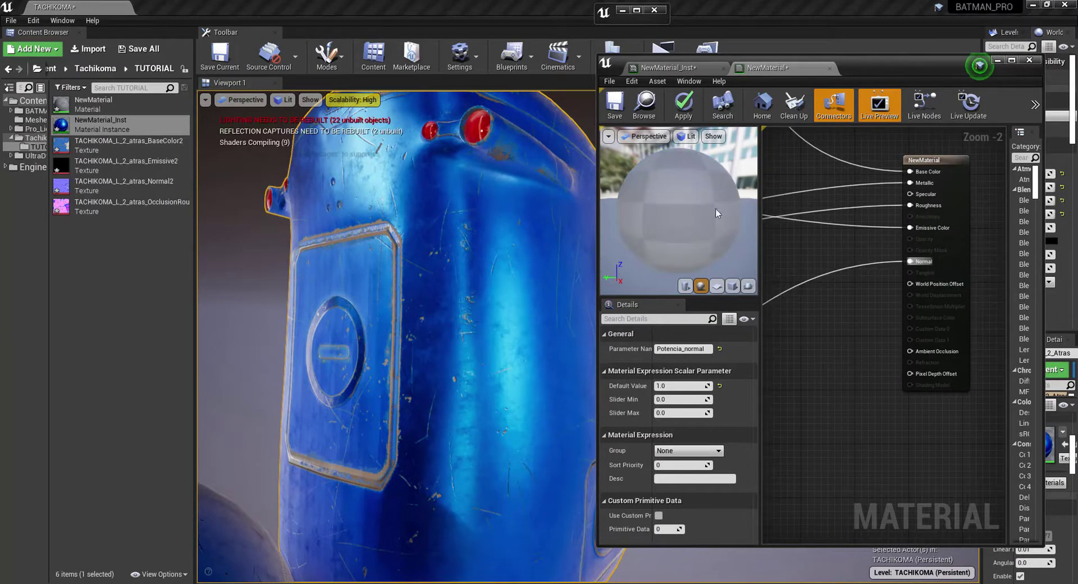
{"action": "left_click", "coordinate": [687, 109]}
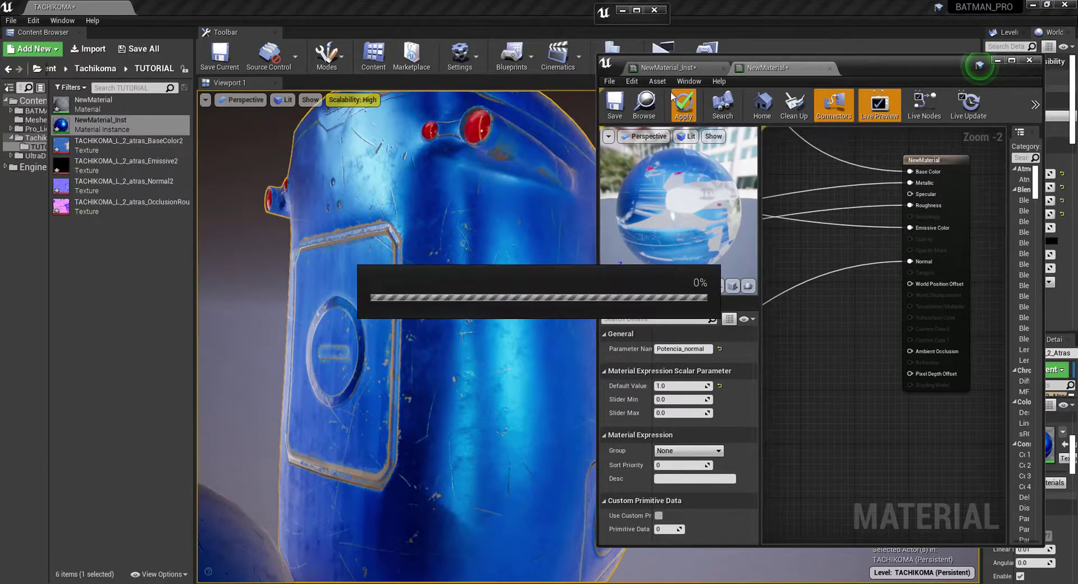
In NewMaterial_Inst, enable the Potencia_normal parameter and set it to about 0.07
{"action": "left_click", "coordinate": [678, 66]}
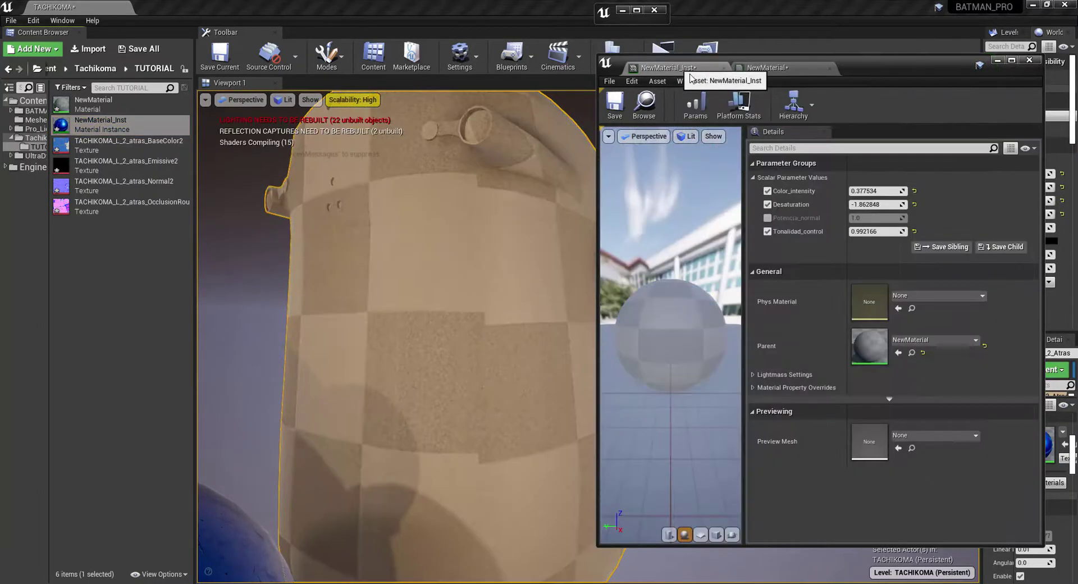
{"action": "left_click", "coordinate": [767, 218]}
{"action": "mouse_move", "coordinate": [855, 218]}
{"action": "left_mouse_down"}
{"action": "mouse_move", "coordinate": [901, 218]}
{"action": "mouse_move", "coordinate": [822, 218]}
{"action": "mouse_move", "coordinate": [853, 218]}
{"action": "left_mouse_up"}
In the NewMaterial graph, move the occlusion/roughness/metallic texture sample away from the other nodes and higher than the emissive sample
{"action": "left_click", "coordinate": [771, 74]}
{"action": "scroll", "coordinate": [869, 364], "scroll_direction": "down", "scroll_amount": 4}
{"action": "scroll", "coordinate": [870, 365], "scroll_direction": "up", "scroll_amount": 1}
{"action": "right_click_drag", "start_coordinate": [869, 365], "coordinate": [977, 380]}
{"action": "left_click_drag", "start_coordinate": [830, 328], "coordinate": [793, 313]}
{"action": "right_click_drag", "start_coordinate": [922, 317], "coordinate": [803, 383]}
{"action": "right_click_drag", "start_coordinate": [740, 360], "coordinate": [827, 329]}
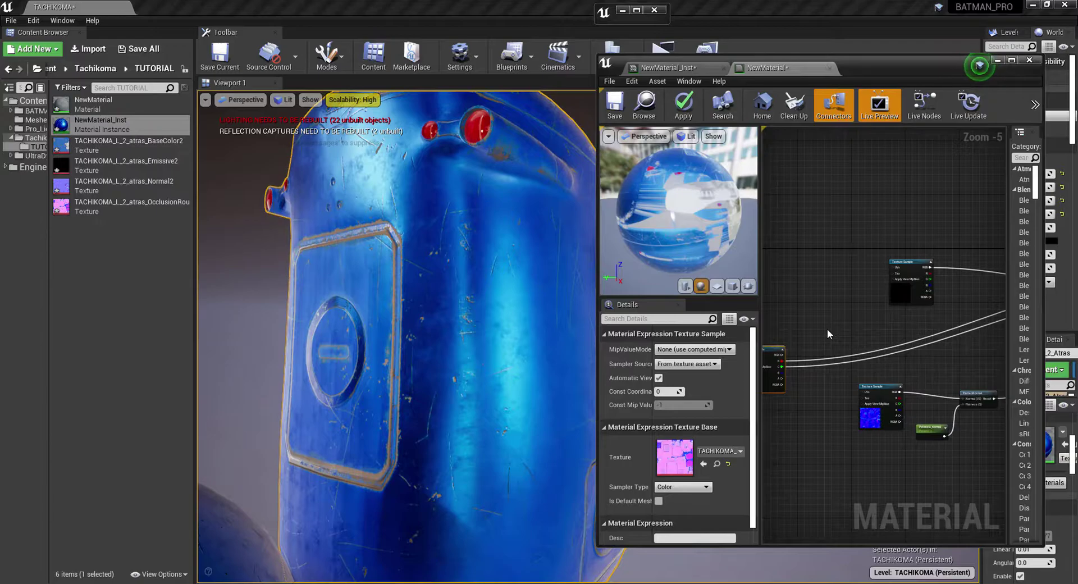
{"action": "right_click_drag", "start_coordinate": [838, 328], "coordinate": [891, 367]}
{"action": "scroll", "coordinate": [922, 362], "scroll_direction": "up", "scroll_amount": 4}
{"action": "right_click_drag", "start_coordinate": [786, 386], "coordinate": [969, 365]}
{"action": "scroll", "coordinate": [915, 324], "scroll_direction": "down", "scroll_amount": 5}
{"action": "left_click_drag", "start_coordinate": [873, 336], "coordinate": [878, 249]}
{"action": "scroll", "coordinate": [888, 263], "scroll_direction": "up", "scroll_amount": 5}
{"action": "right_click_drag", "start_coordinate": [935, 311], "coordinate": [957, 158]}
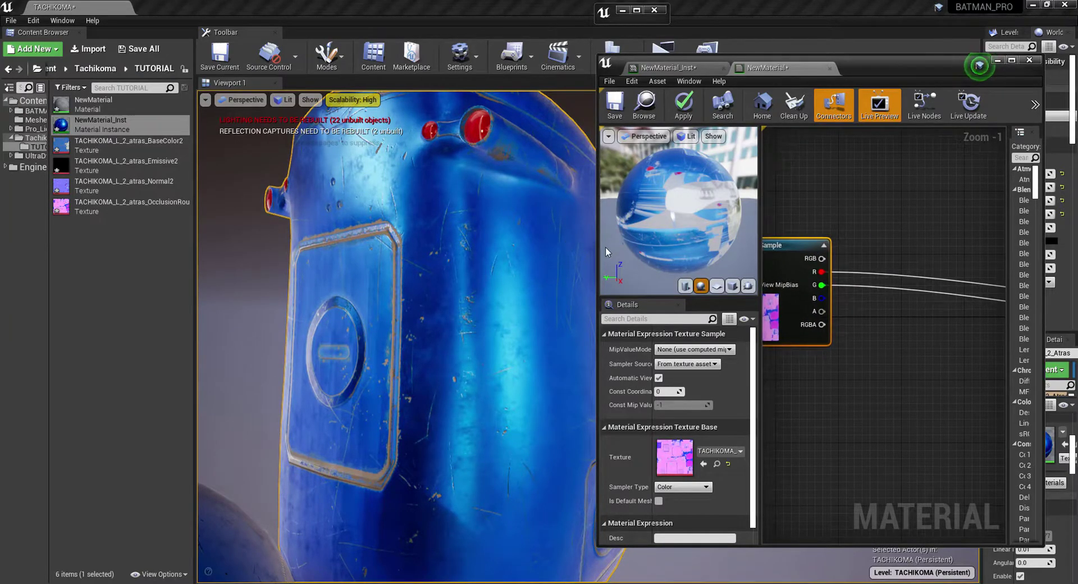
Widen the material editor window to make more room for the NewMaterial node graph
{"action": "left_click_drag", "start_coordinate": [598, 248], "coordinate": [405, 250]}
{"action": "scroll", "coordinate": [842, 373], "scroll_direction": "down", "scroll_amount": 3}
{"action": "right_click_drag", "start_coordinate": [789, 373], "coordinate": [674, 316]}
{"action": "scroll", "coordinate": [929, 362], "scroll_direction": "down", "scroll_amount": 4}
{"action": "right_click_drag", "start_coordinate": [930, 362], "coordinate": [991, 355]}
{"action": "scroll", "coordinate": [802, 354], "scroll_direction": "up", "scroll_amount": 3}
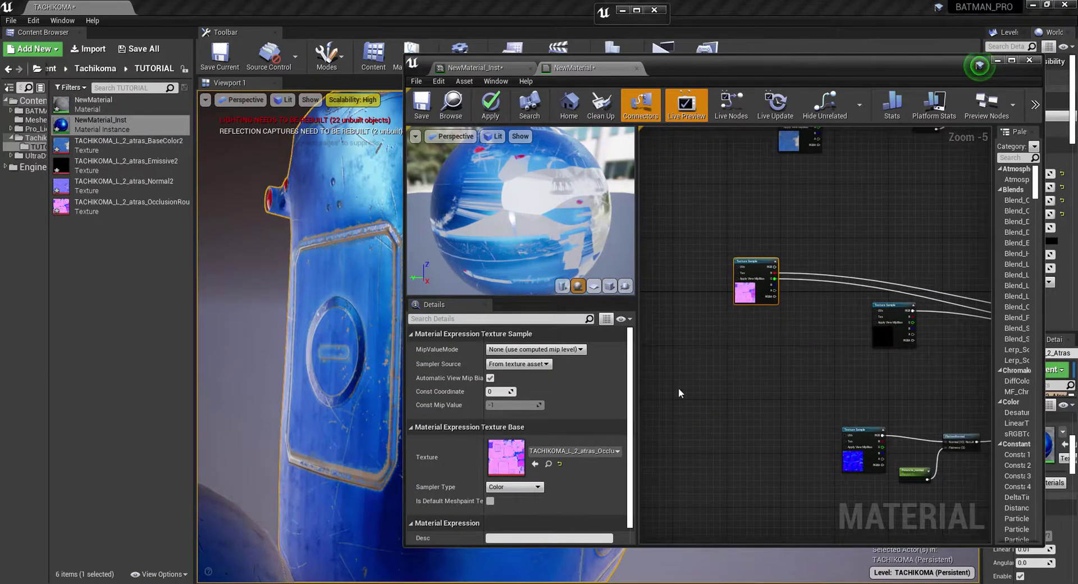
Open the OcclusionRoughnessMetallic texture and examine its red and green channels separately
{"action": "double_click", "coordinate": [759, 290]}
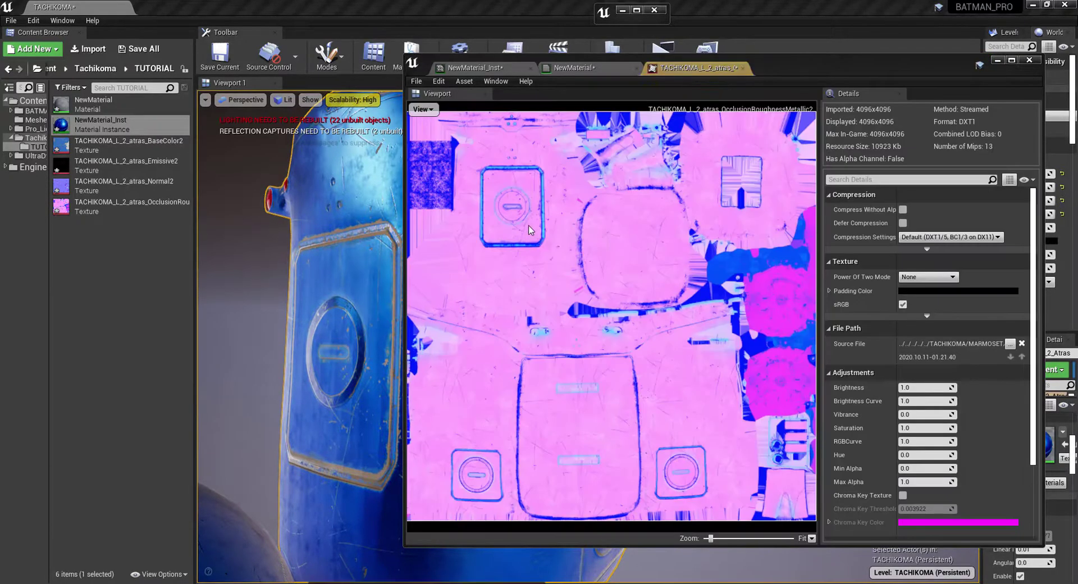
{"action": "left_click", "coordinate": [422, 107]}
{"action": "left_click", "coordinate": [432, 132]}
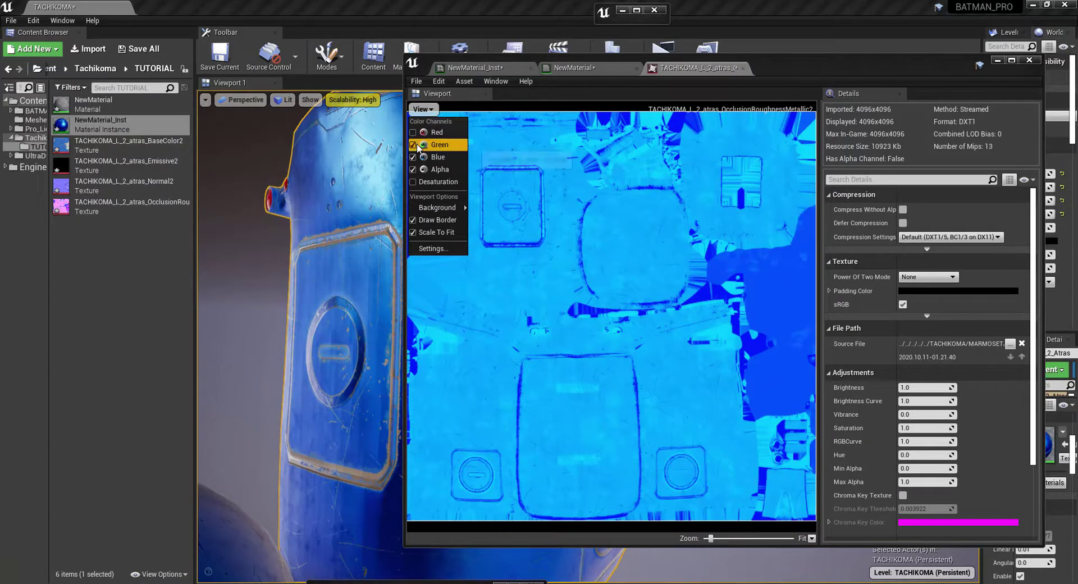
{"action": "left_click", "coordinate": [418, 145]}
{"action": "left_click", "coordinate": [413, 156]}
{"action": "left_click", "coordinate": [413, 170]}
{"action": "left_click", "coordinate": [414, 133]}
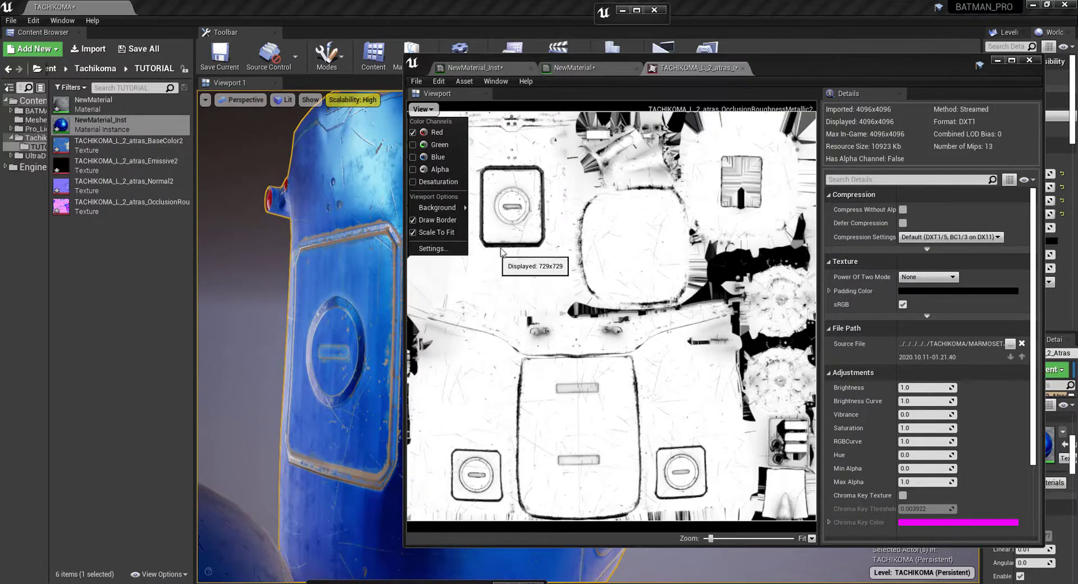
{"action": "left_click", "coordinate": [414, 132]}
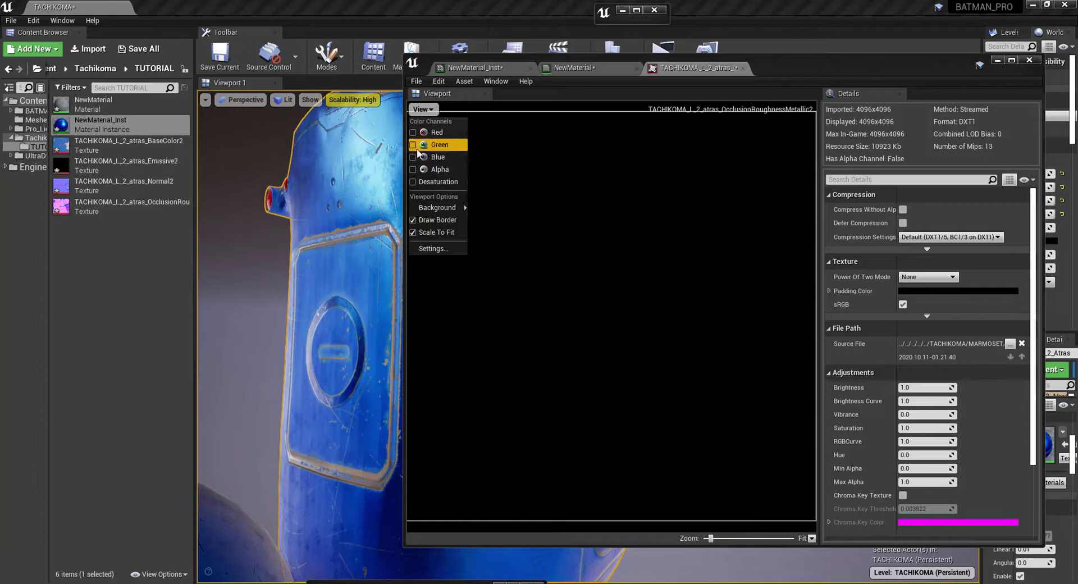
{"action": "left_click", "coordinate": [416, 145]}
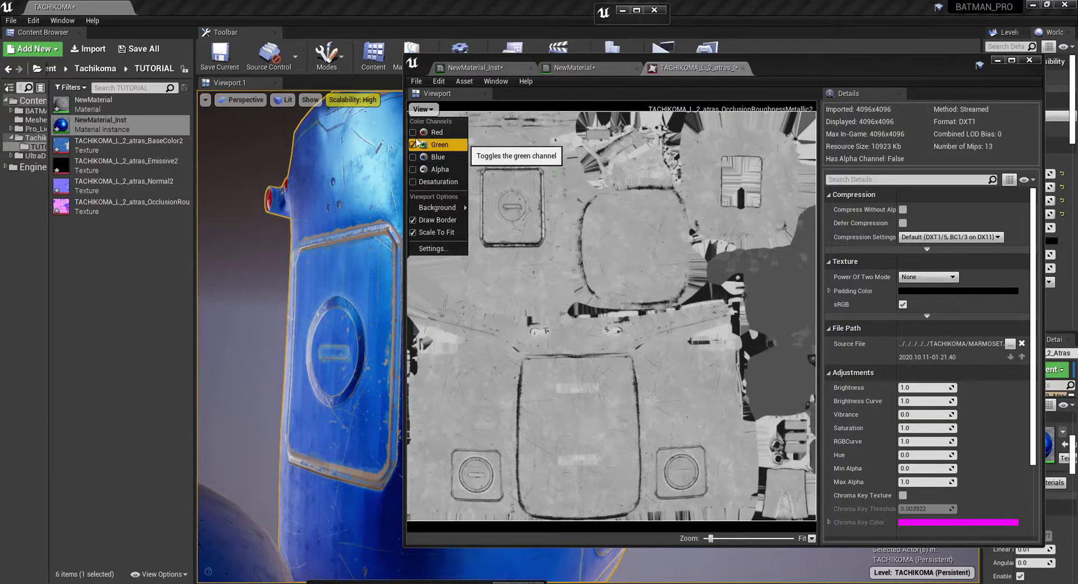
{"action": "left_click", "coordinate": [413, 132]}
{"action": "left_click", "coordinate": [413, 145]}
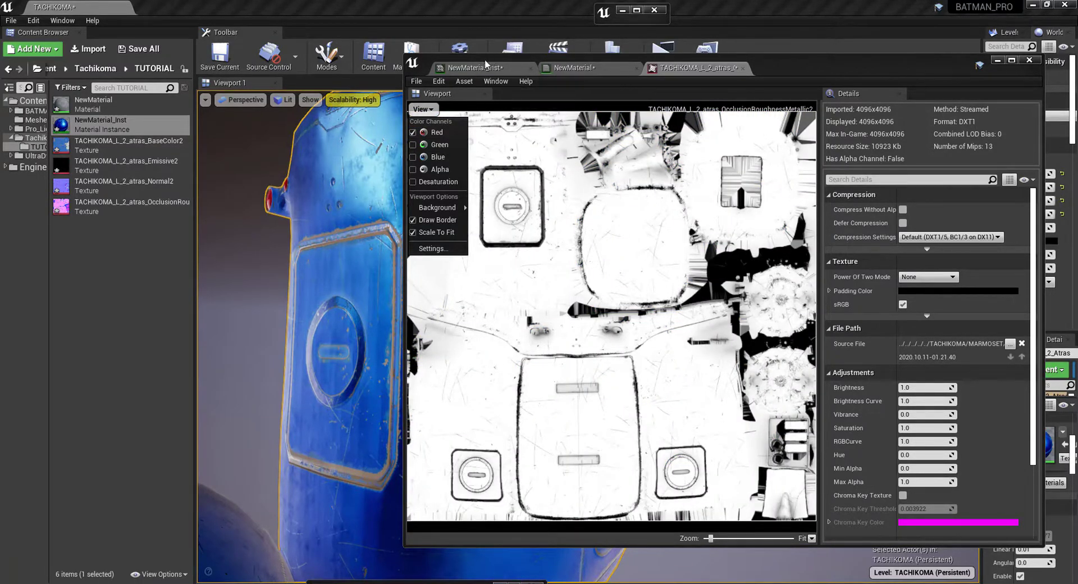
In the NewMaterial graph, add a Multiply node near the occlusion texture sample and connect the sample's green output to its A input
{"action": "left_click", "coordinate": [482, 68]}
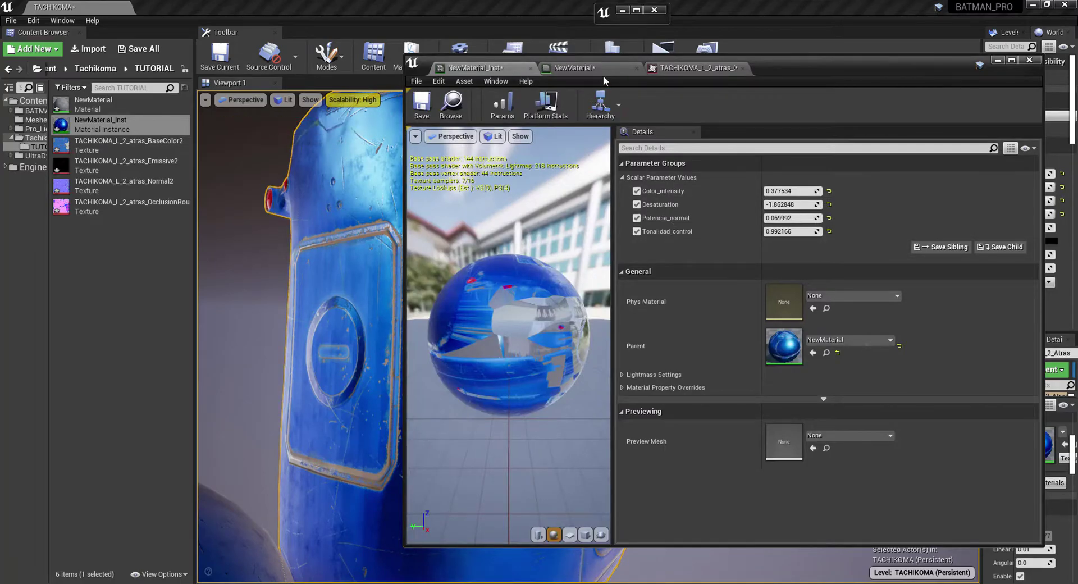
{"action": "left_click", "coordinate": [589, 69]}
{"action": "scroll", "coordinate": [809, 249], "scroll_direction": "up", "scroll_amount": 4}
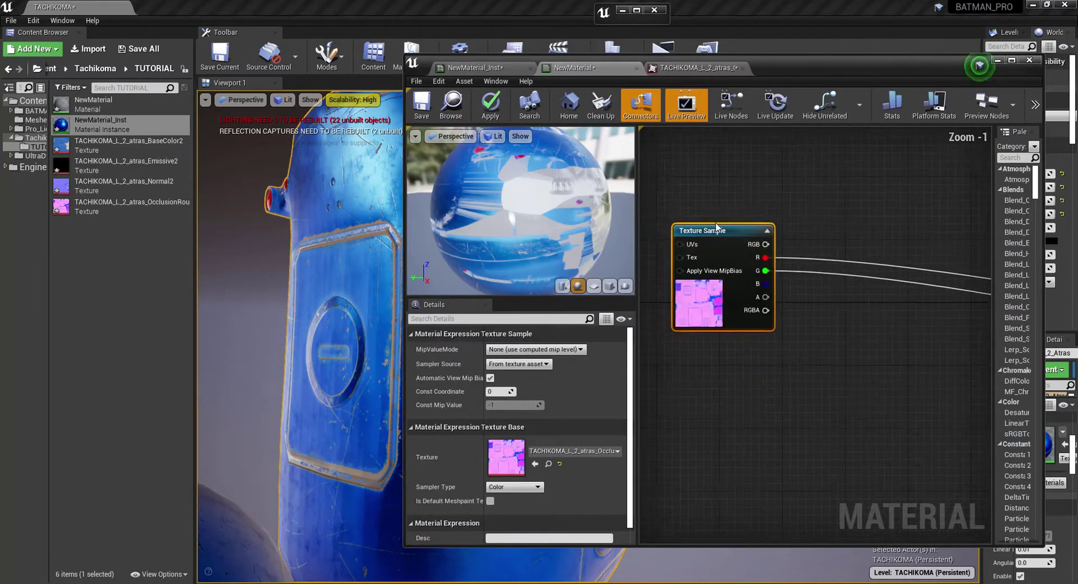
{"action": "mouse_move", "coordinate": [815, 298]}
{"action": "right_mouse_down"}
{"action": "mouse_move", "coordinate": [778, 292]}
{"action": "mouse_move", "coordinate": [818, 298]}
{"action": "right_mouse_up"}
{"action": "right_click_drag", "start_coordinate": [831, 333], "coordinate": [851, 312]}
{"action": "left_click", "coordinate": [840, 314]}
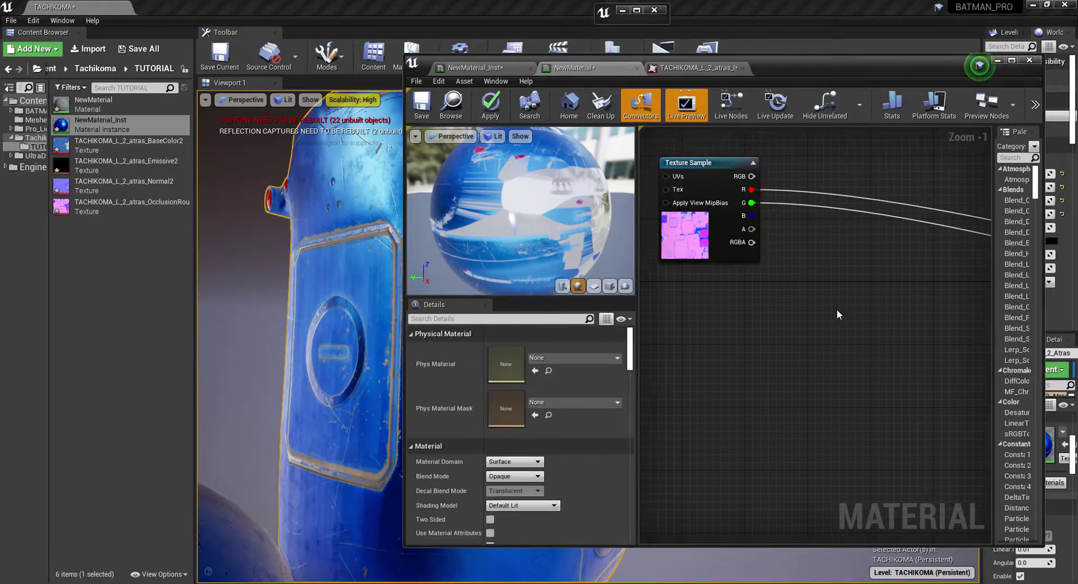
{"action": "scroll", "coordinate": [859, 308], "scroll_direction": "down", "scroll_amount": 4}
{"action": "scroll", "coordinate": [846, 270], "scroll_direction": "up", "scroll_amount": 2}
{"action": "right_click_drag", "start_coordinate": [845, 266], "coordinate": [947, 259]}
{"action": "scroll", "coordinate": [754, 241], "scroll_direction": "up", "scroll_amount": 3}
{"action": "scroll", "coordinate": [695, 234], "scroll_direction": "down", "scroll_amount": 3}
{"action": "right_click_drag", "start_coordinate": [695, 234], "coordinate": [952, 291]}
{"action": "scroll", "coordinate": [725, 248], "scroll_direction": "up", "scroll_amount": 3}
{"action": "right_click_drag", "start_coordinate": [882, 274], "coordinate": [809, 294]}
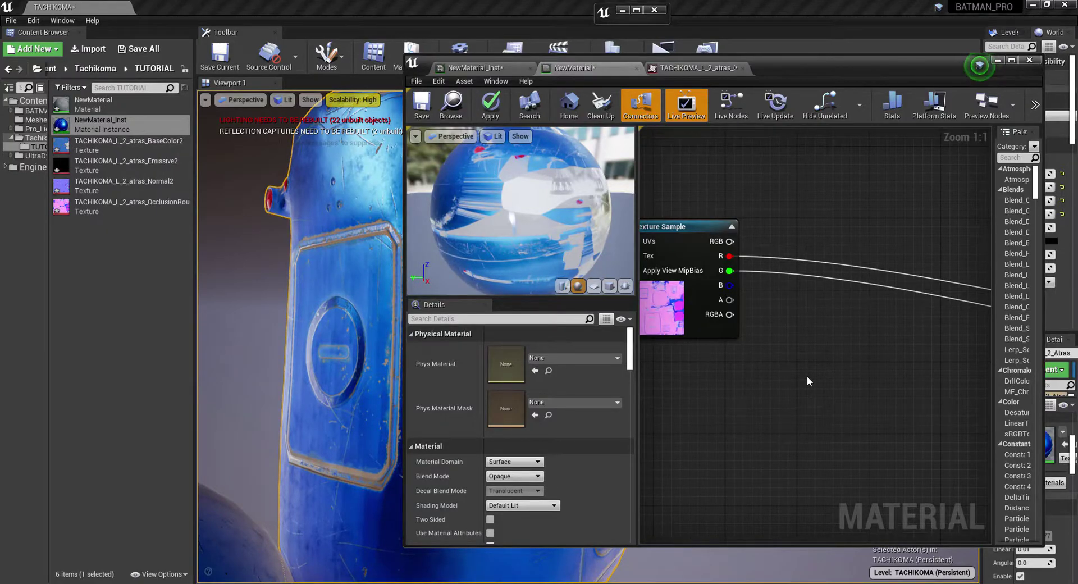
{"action": "left_click", "coordinate": [811, 377]}
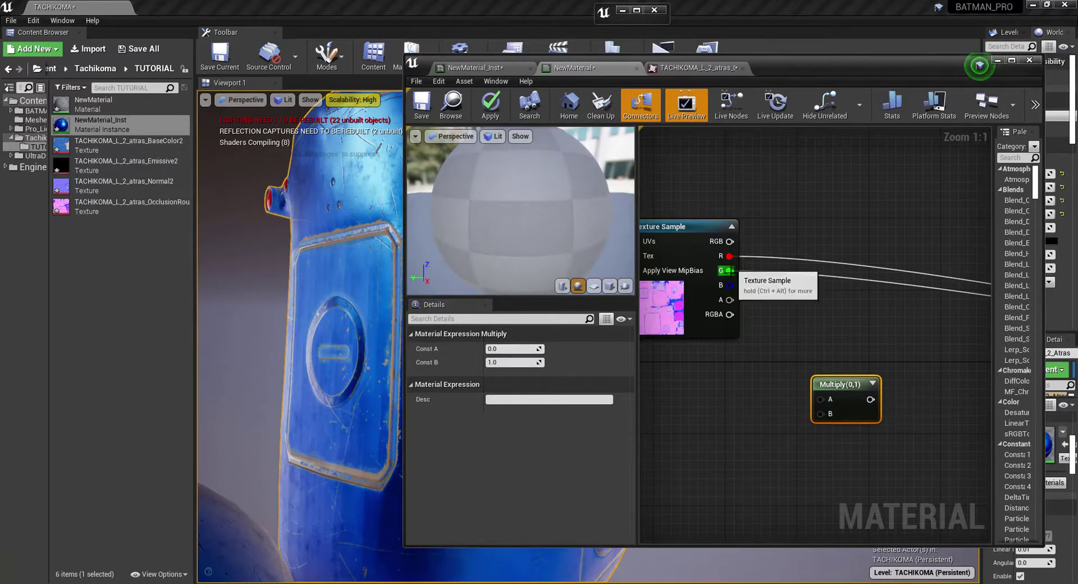
{"action": "left_click_drag", "start_coordinate": [785, 276], "coordinate": [857, 341]}
{"action": "left_click", "coordinate": [719, 443]}
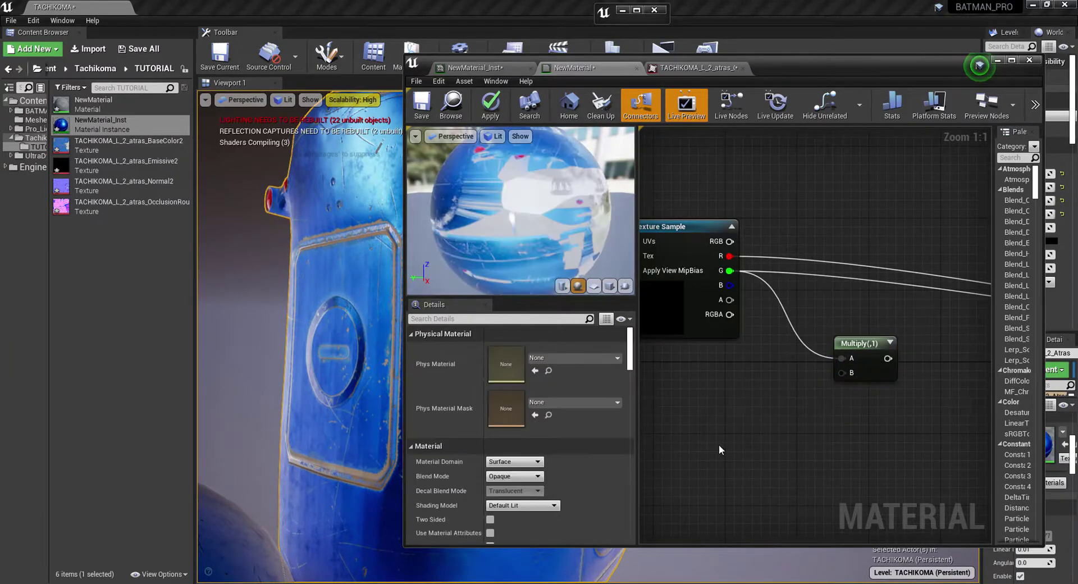
Promote the Multiply node's B input to a parameter named Roughness_intensity with a default value of 1
{"action": "right_click", "coordinate": [843, 373]}
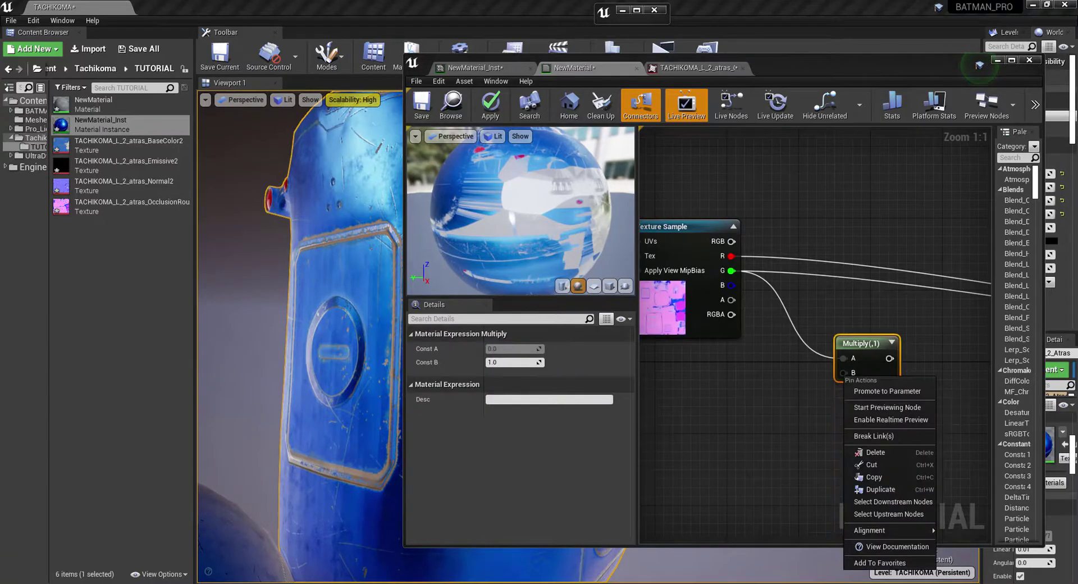
{"action": "left_click", "coordinate": [860, 393]}
{"action": "left_click_drag", "start_coordinate": [809, 362], "coordinate": [738, 415]}
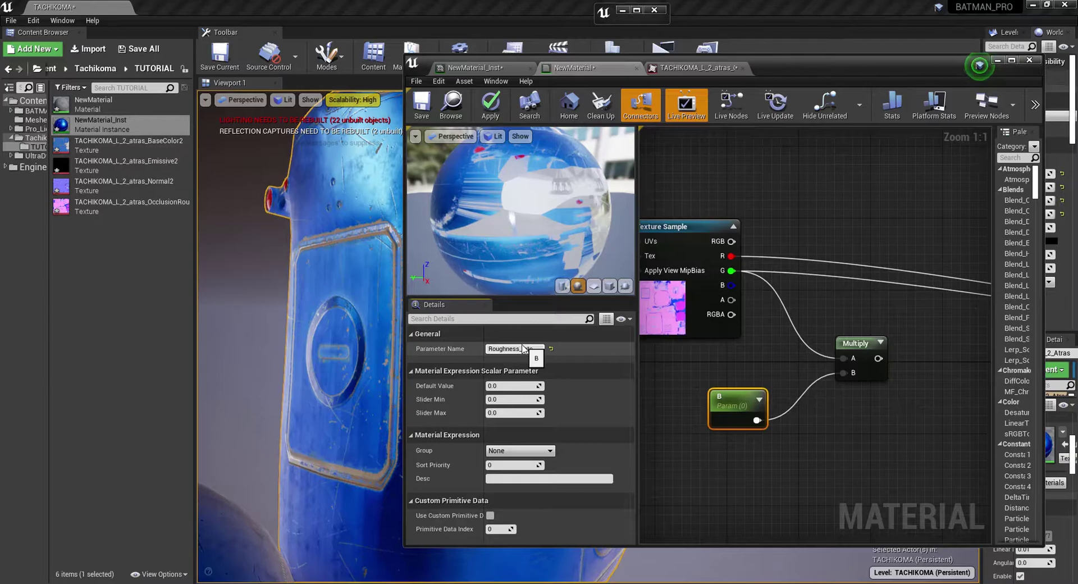
{"action": "key", "text": "Return"}
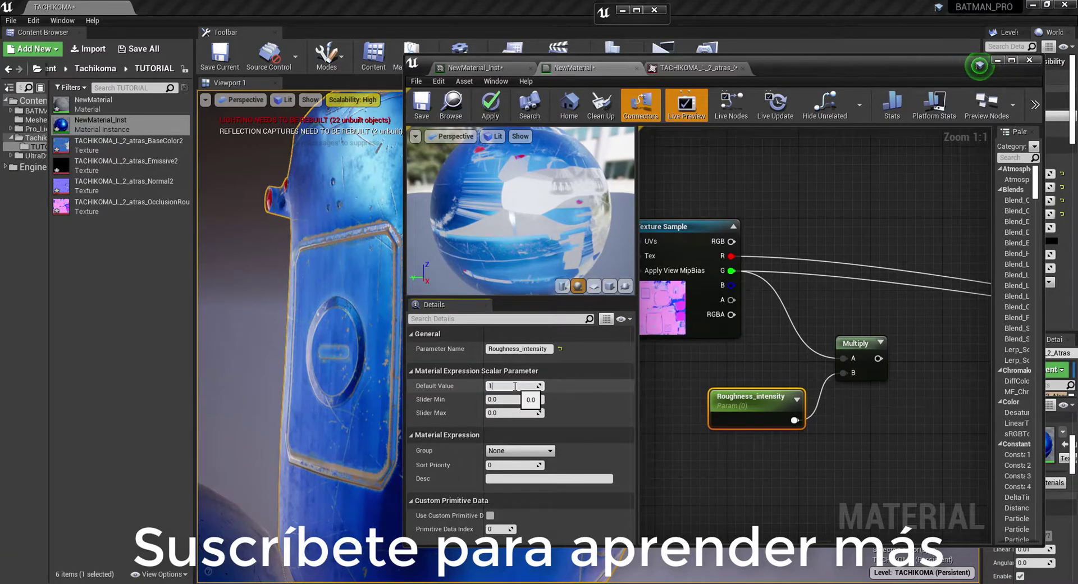
{"action": "key", "text": "Return"}
Add a Desaturation node after the roughness Multiply node and connect the Multiply output to its color input
{"action": "right_click_drag", "start_coordinate": [957, 417], "coordinate": [840, 316]}
{"action": "left_click", "coordinate": [728, 270]}
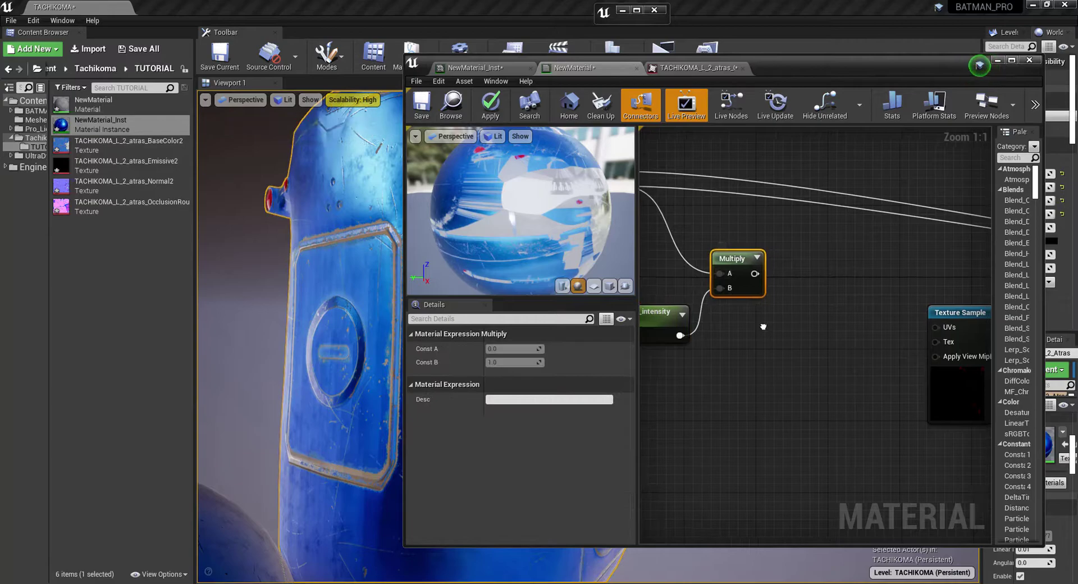
{"action": "right_click_drag", "start_coordinate": [773, 340], "coordinate": [755, 367]}
{"action": "right_click", "coordinate": [803, 365]}
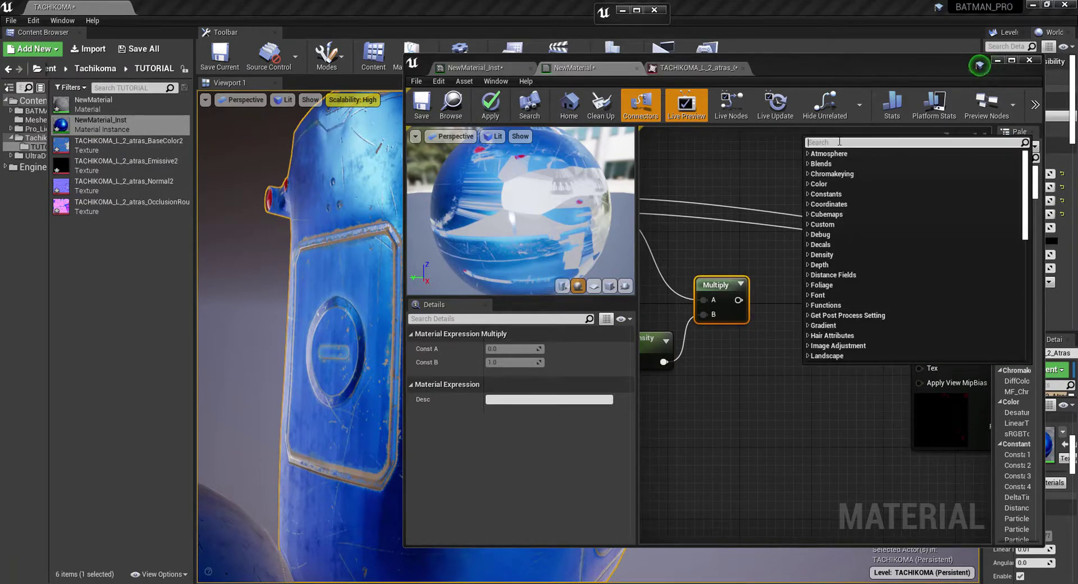
{"action": "type", "text": "desa"}
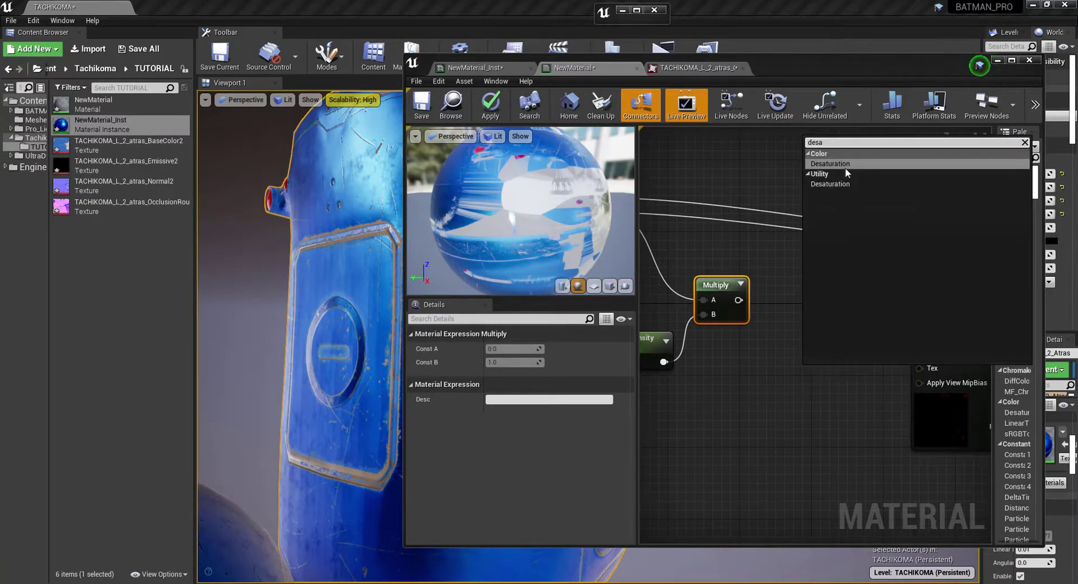
{"action": "left_click", "coordinate": [834, 164]}
{"action": "right_click_drag", "start_coordinate": [842, 425], "coordinate": [795, 411]}
{"action": "left_click_drag", "start_coordinate": [691, 285], "coordinate": [764, 373]}
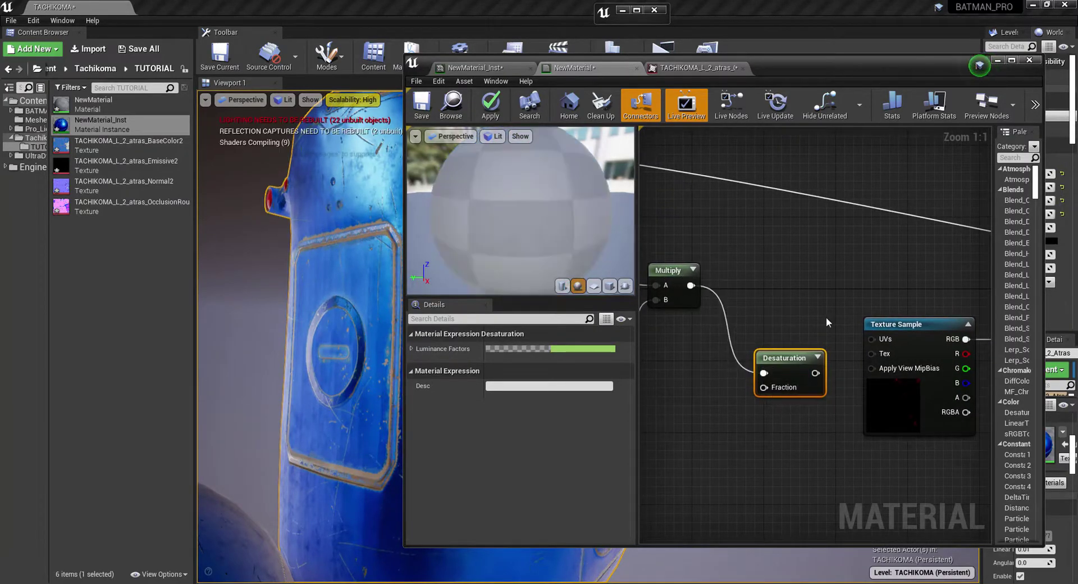
Move the emissive texture sample lower in the graph and shift the Desaturation node slightly away from the Multiply node
{"action": "right_click_drag", "start_coordinate": [827, 323], "coordinate": [761, 317]}
{"action": "left_click_drag", "start_coordinate": [832, 319], "coordinate": [840, 514]}
{"action": "right_click_drag", "start_coordinate": [833, 482], "coordinate": [868, 438]}
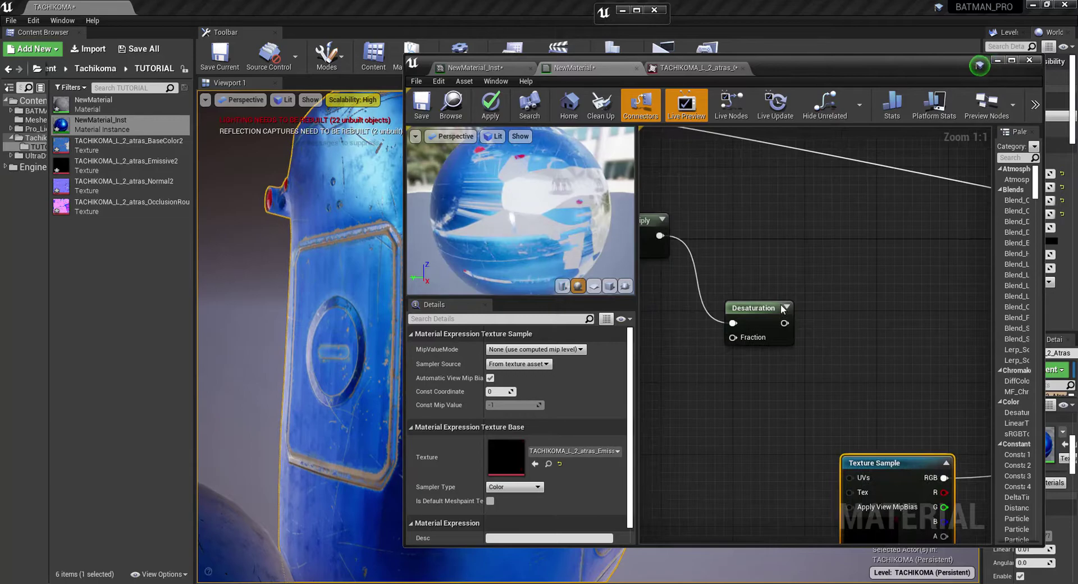
{"action": "left_click_drag", "start_coordinate": [783, 308], "coordinate": [807, 310]}
{"action": "right_click_drag", "start_coordinate": [850, 386], "coordinate": [762, 410]}
Add a Lerp node beside the roughness Desaturation node and connect the Desaturation output to its Alpha input
{"action": "left_click", "coordinate": [840, 304]}
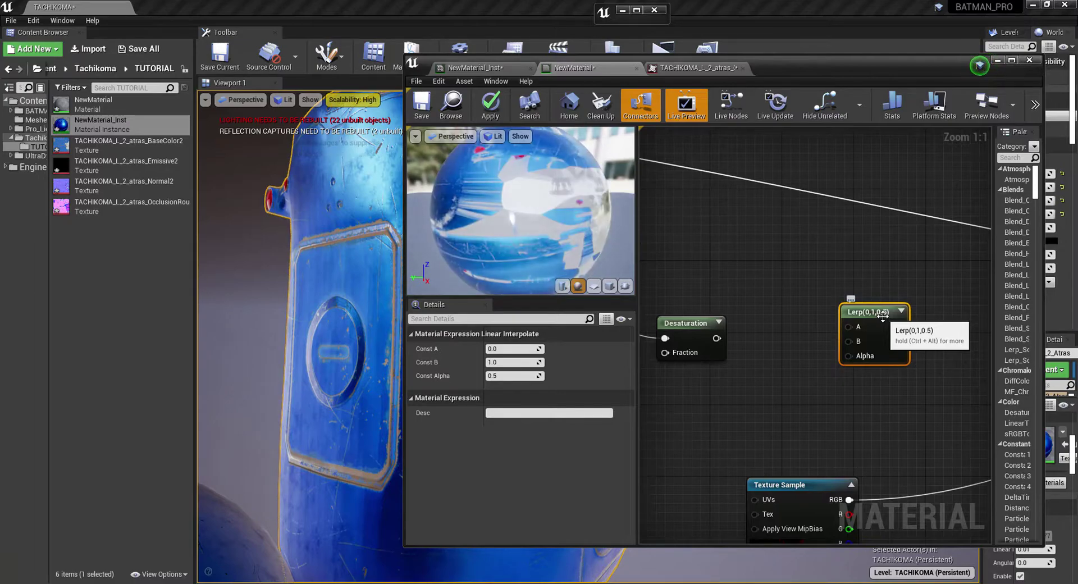
{"action": "left_click_drag", "start_coordinate": [883, 315], "coordinate": [888, 291]}
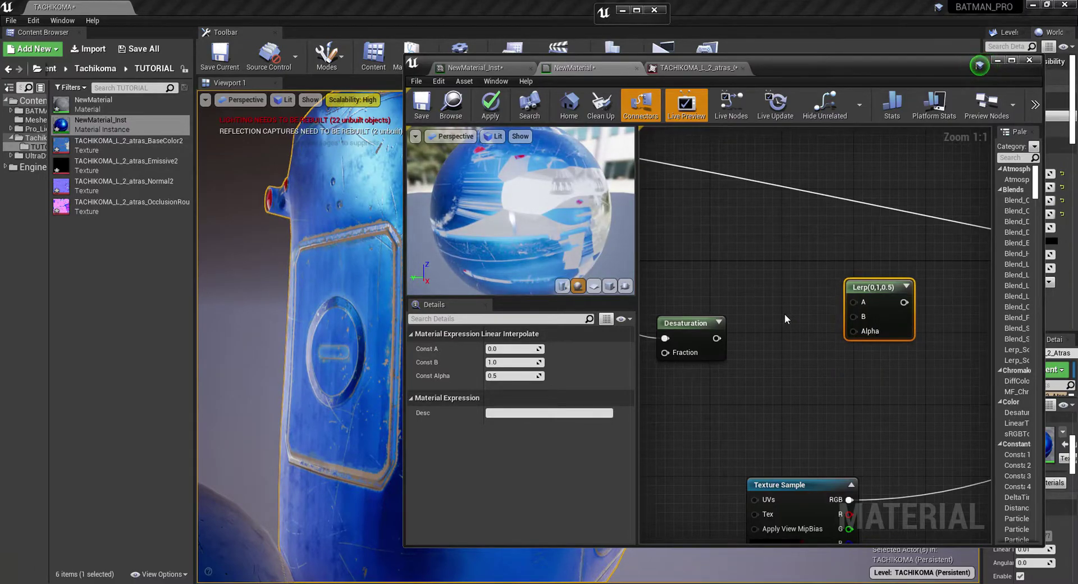
{"action": "left_click_drag", "start_coordinate": [729, 342], "coordinate": [863, 333]}
{"action": "right_click_drag", "start_coordinate": [703, 314], "coordinate": [750, 356]}
{"action": "scroll", "coordinate": [753, 354], "scroll_direction": "down", "scroll_amount": 2}
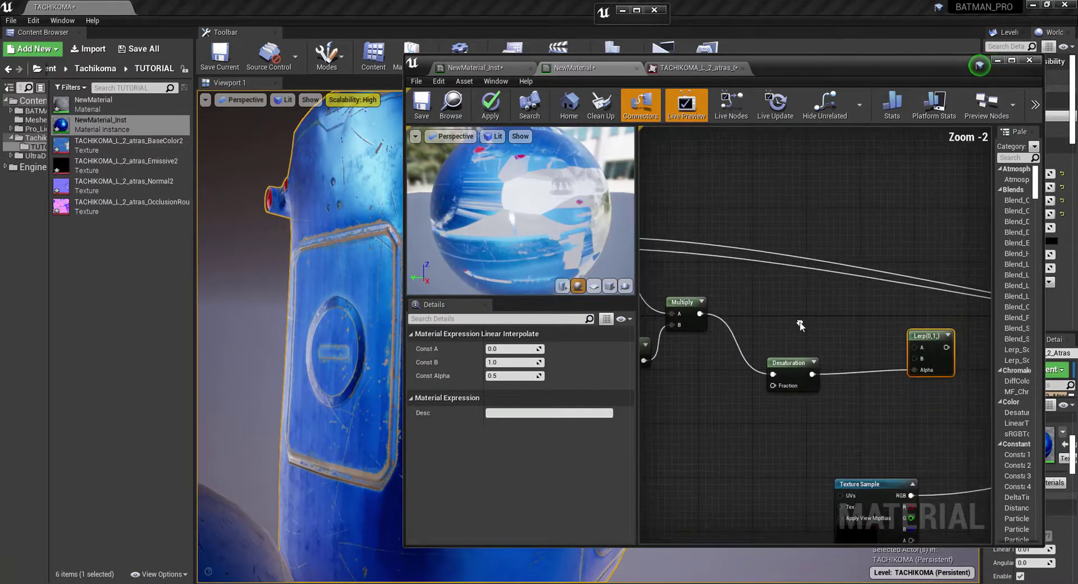
Promote the roughness Lerp node's A input to a parameter named Min_roughness and place its node above and away from the Lerp
{"action": "scroll", "coordinate": [849, 354], "scroll_direction": "up", "scroll_amount": 2}
{"action": "right_click_drag", "start_coordinate": [850, 350], "coordinate": [798, 344]}
{"action": "right_click", "coordinate": [797, 342]}
{"action": "left_click", "coordinate": [824, 340]}
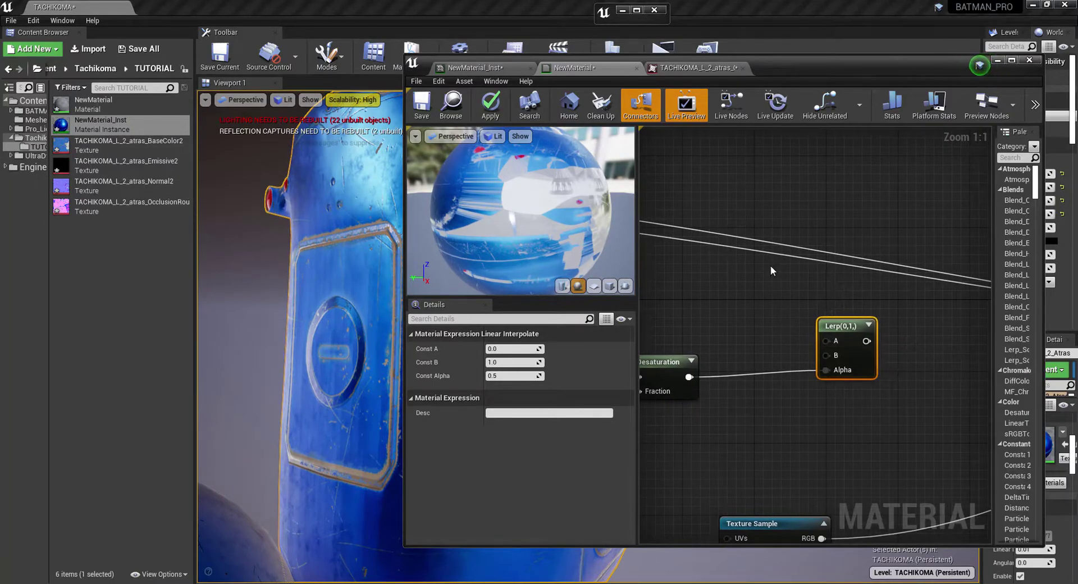
{"action": "right_click", "coordinate": [825, 341]}
{"action": "left_click", "coordinate": [858, 362]}
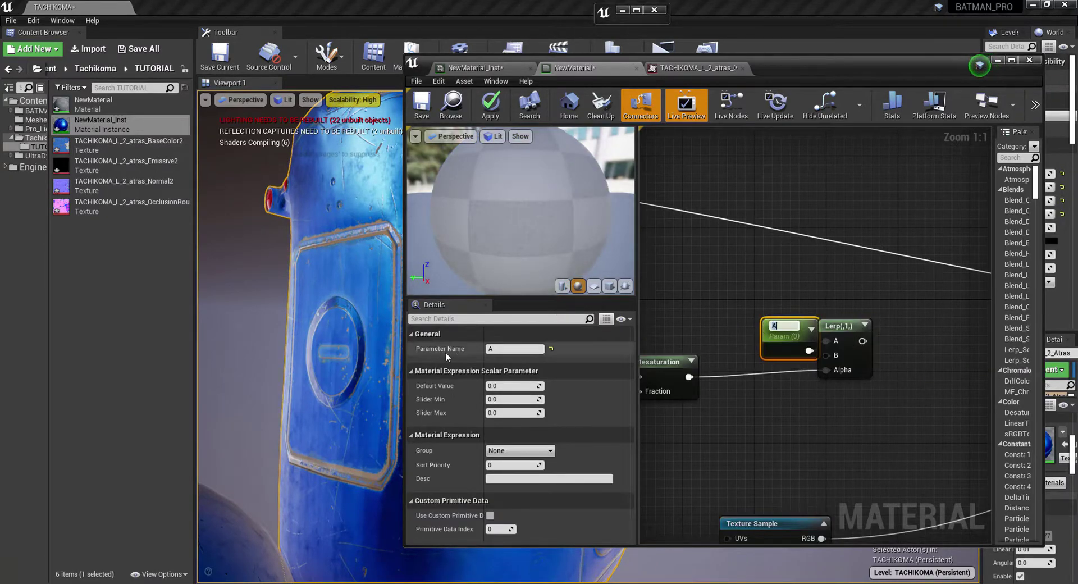
{"action": "left_click", "coordinate": [512, 348]}
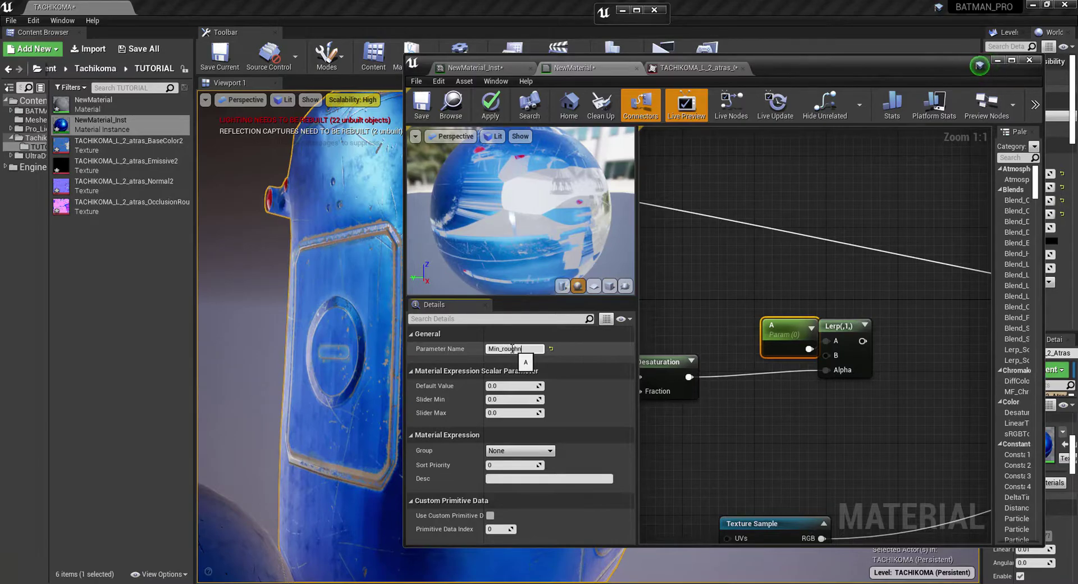
{"action": "key", "text": "Return"}
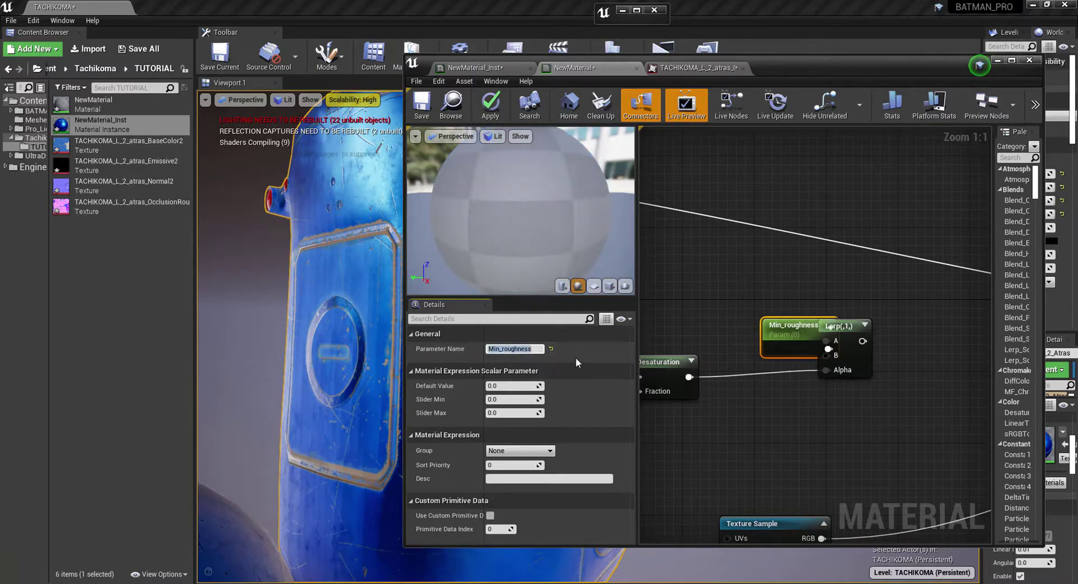
{"action": "left_click_drag", "start_coordinate": [778, 340], "coordinate": [708, 251]}
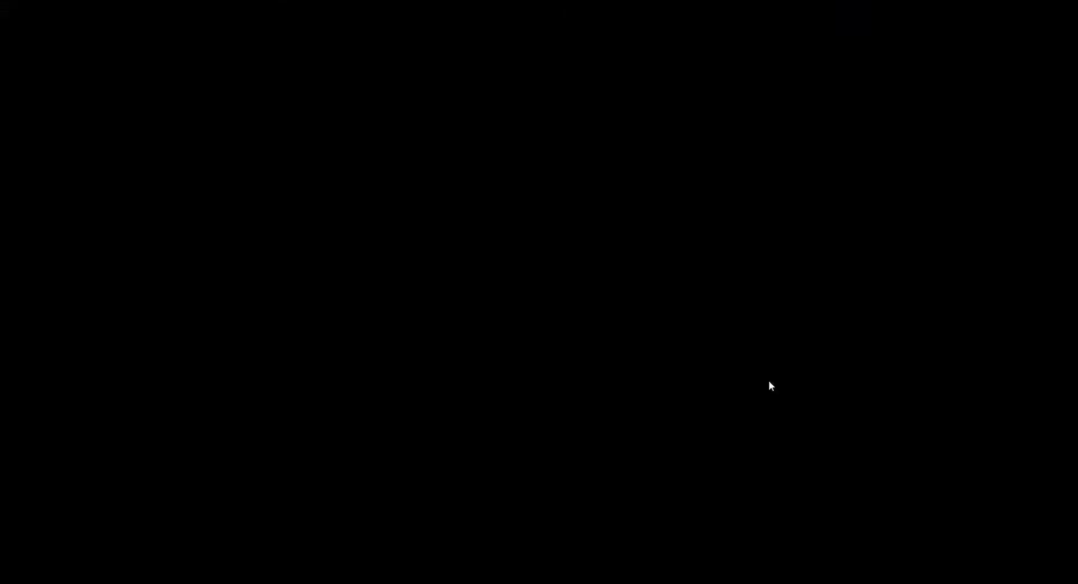
Promote the Lerp's B input to a parameter named Max_roughness and place its node below the roughness Desaturation node
{"action": "left_click_drag", "start_coordinate": [764, 340], "coordinate": [737, 438]}
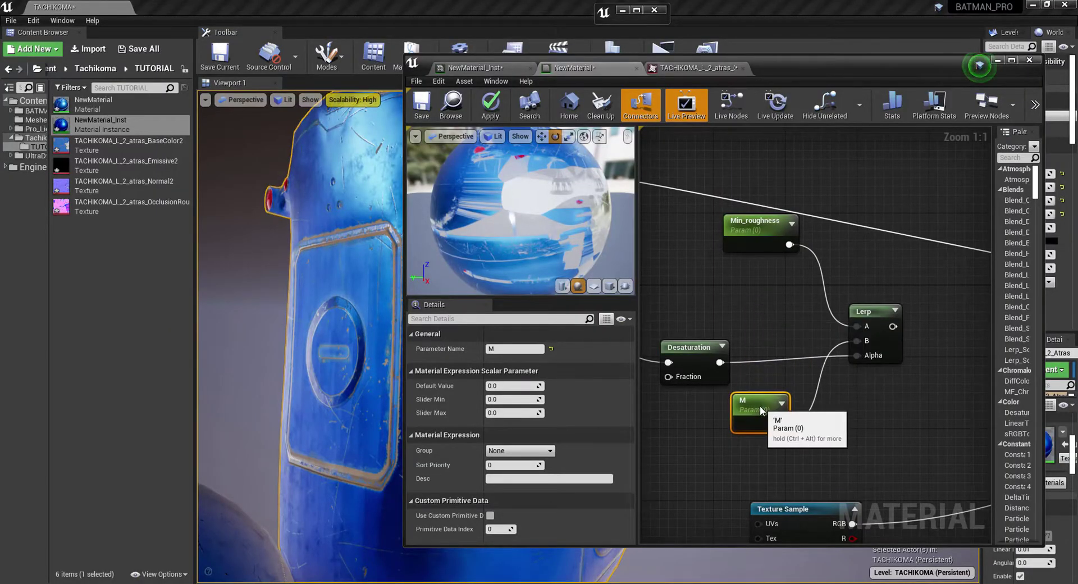
{"action": "left_click", "coordinate": [530, 347]}
{"action": "type", "text": "Max_roughness"}
{"action": "key", "text": "Return"}
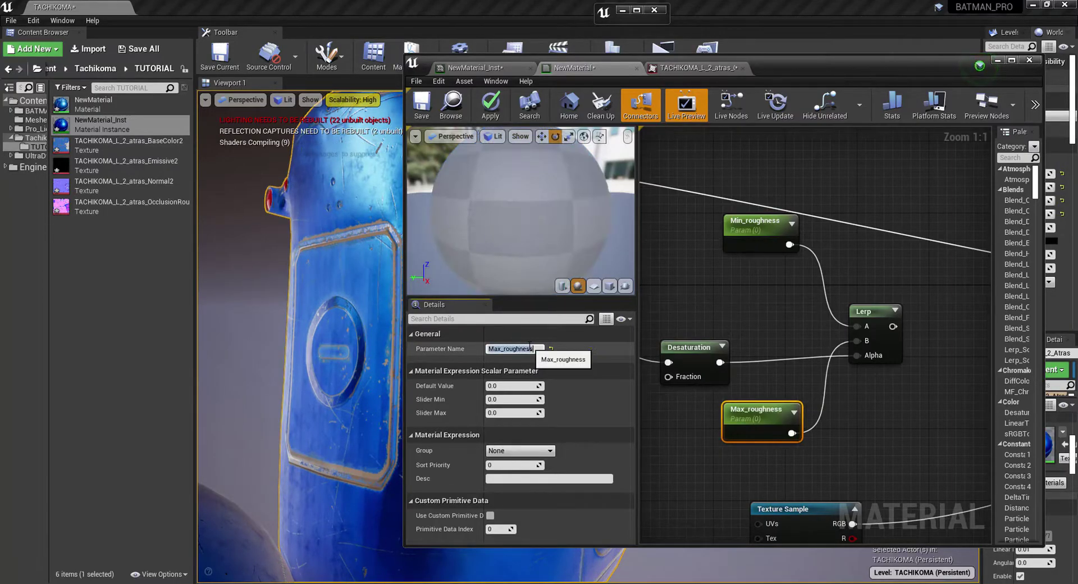
Connect the roughness Lerp output to the Roughness input of the NewMaterial result node
{"action": "right_click_drag", "start_coordinate": [866, 247], "coordinate": [704, 287]}
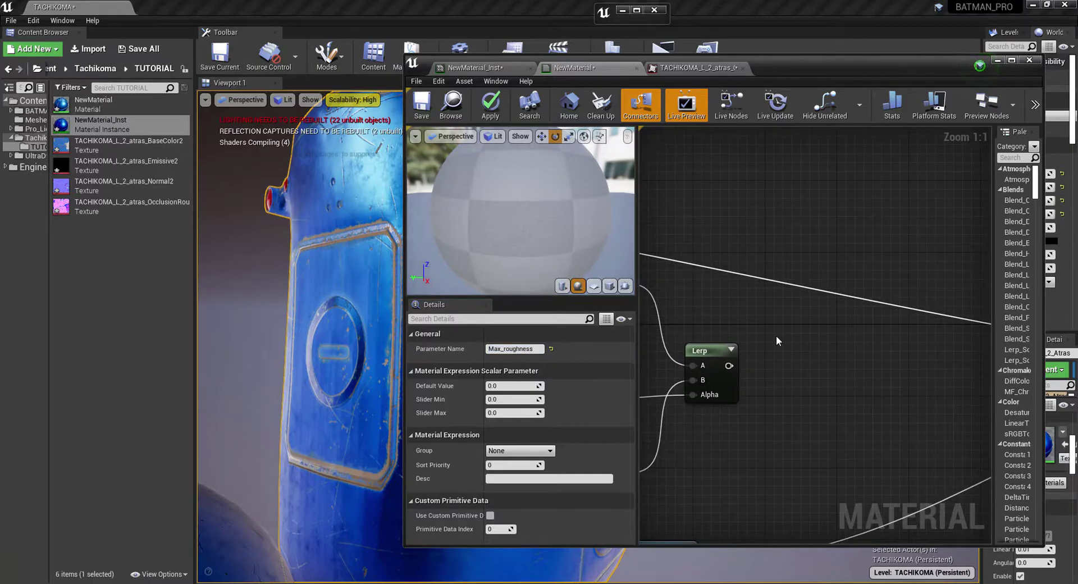
{"action": "right_click_drag", "start_coordinate": [810, 343], "coordinate": [715, 339]}
{"action": "scroll", "coordinate": [786, 356], "scroll_direction": "down", "scroll_amount": 5}
{"action": "scroll", "coordinate": [775, 349], "scroll_direction": "up", "scroll_amount": 2}
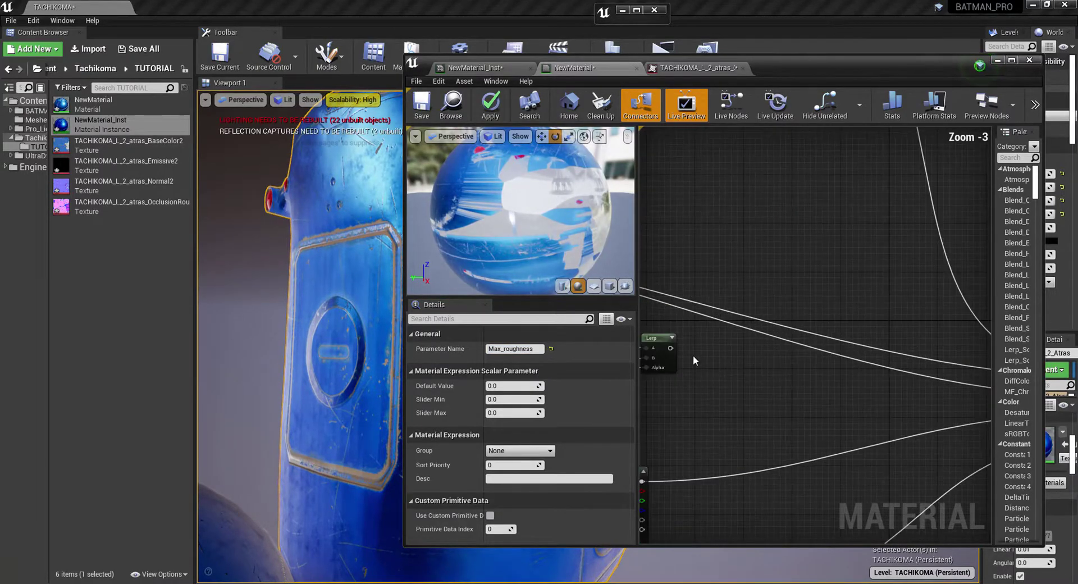
{"action": "left_click", "coordinate": [674, 353]}
{"action": "left_click_drag", "start_coordinate": [671, 349], "coordinate": [906, 398]}
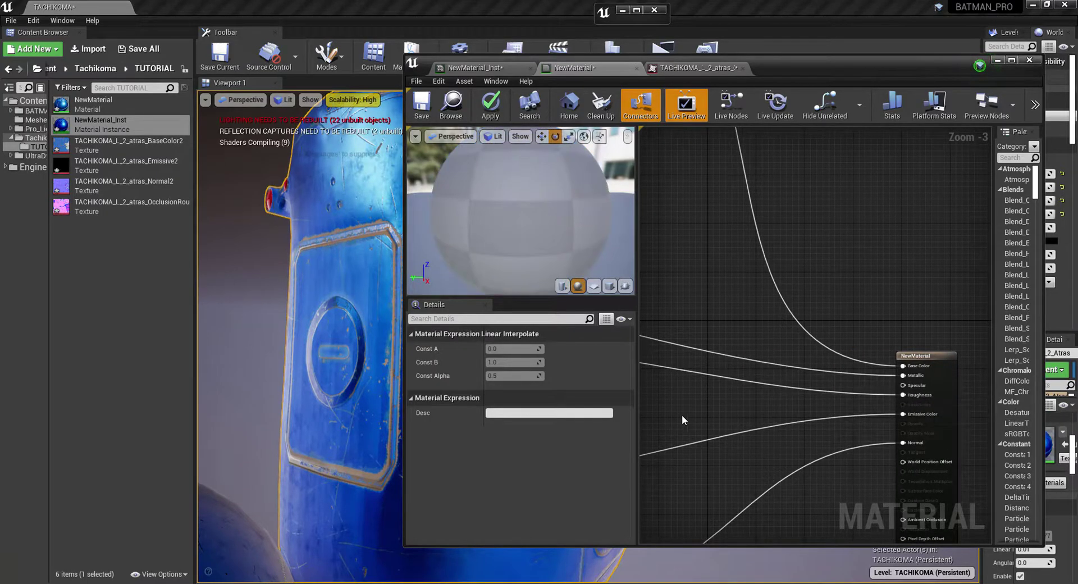
Add a Multiply node between the emissive texture sample and the material result node
{"action": "right_click_drag", "start_coordinate": [686, 419], "coordinate": [939, 385]}
{"action": "right_click_drag", "start_coordinate": [794, 471], "coordinate": [811, 366]}
{"action": "scroll", "coordinate": [811, 366], "scroll_direction": "down", "scroll_amount": 2}
{"action": "scroll", "coordinate": [811, 366], "scroll_direction": "up", "scroll_amount": 4}
{"action": "left_click", "coordinate": [700, 348]}
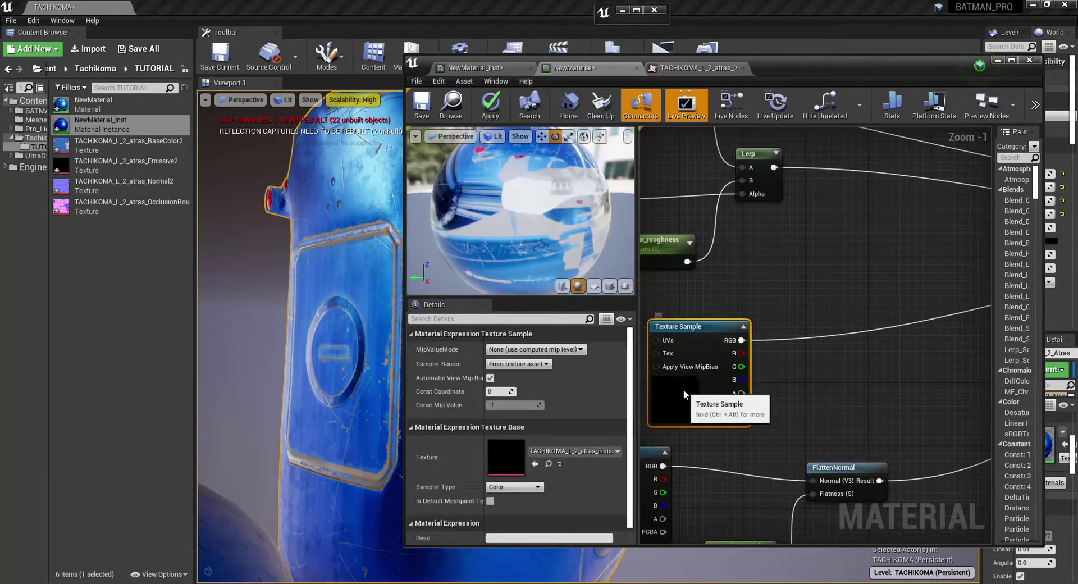
{"action": "key", "text": "m"}
{"action": "left_click", "coordinate": [920, 351]}
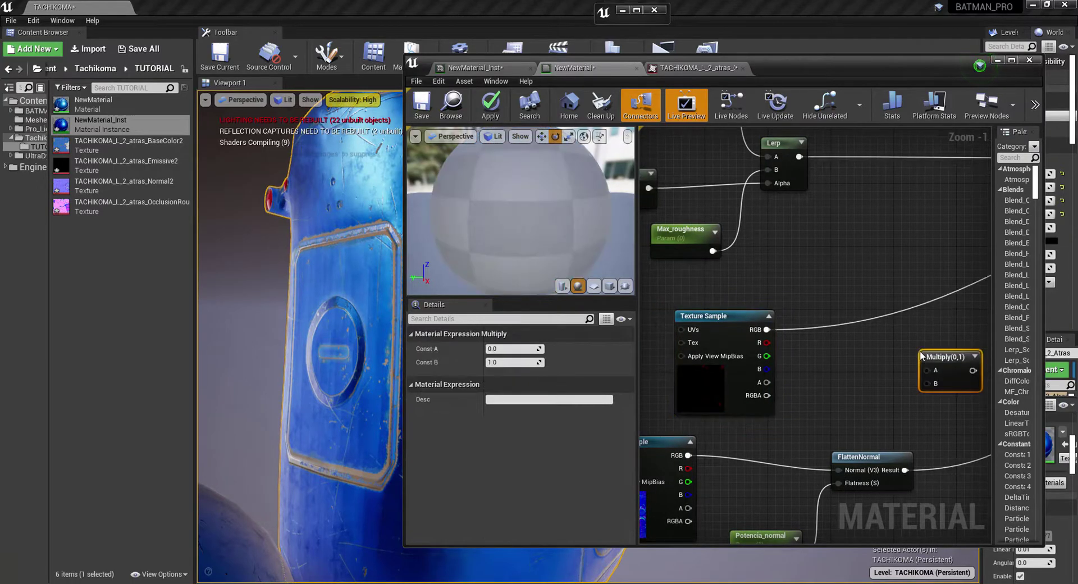
{"action": "left_click_drag", "start_coordinate": [935, 355], "coordinate": [915, 335]}
Examine the TACHIKOMA_L_2_atras_Emissive2 texture and return to the NewMaterial graph
{"action": "right_click_drag", "start_coordinate": [941, 223], "coordinate": [869, 315]}
{"action": "scroll", "coordinate": [869, 315], "scroll_direction": "down", "scroll_amount": 2}
{"action": "scroll", "coordinate": [674, 449], "scroll_direction": "up", "scroll_amount": 3}
{"action": "double_click", "coordinate": [685, 444]}
{"action": "double_click", "coordinate": [496, 470]}
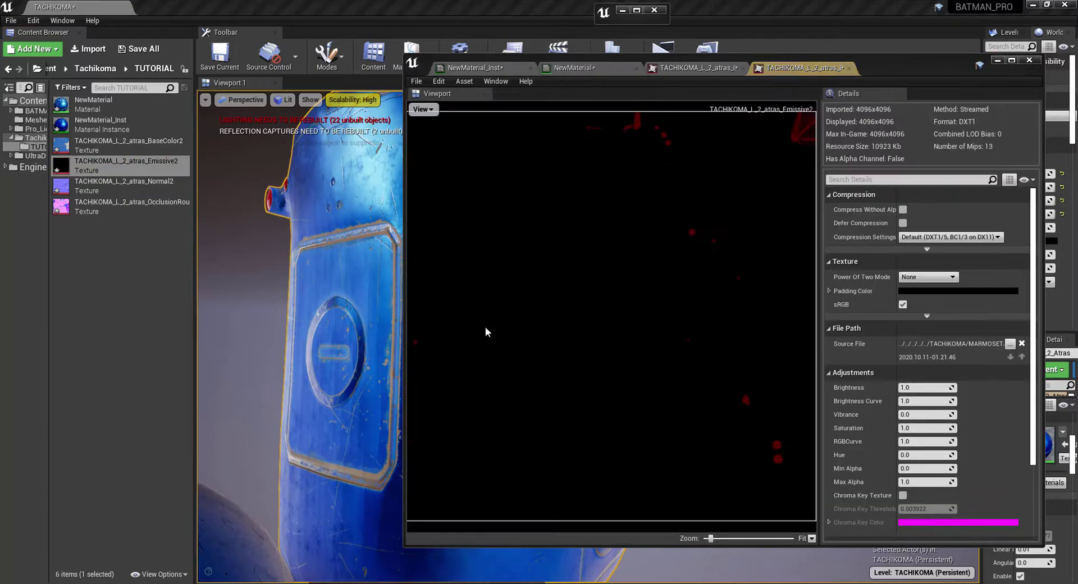
{"action": "left_click", "coordinate": [669, 68]}
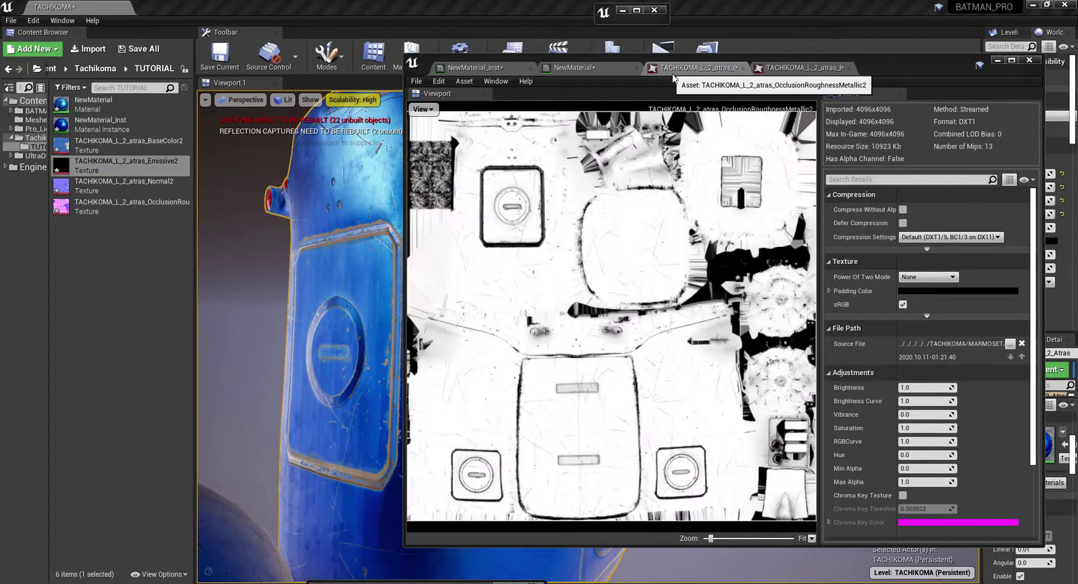
{"action": "left_click", "coordinate": [575, 67]}
Connect the emissive texture sample's RGB output to the A input of the new Multiply node
{"action": "scroll", "coordinate": [801, 330], "scroll_direction": "down", "scroll_amount": 2}
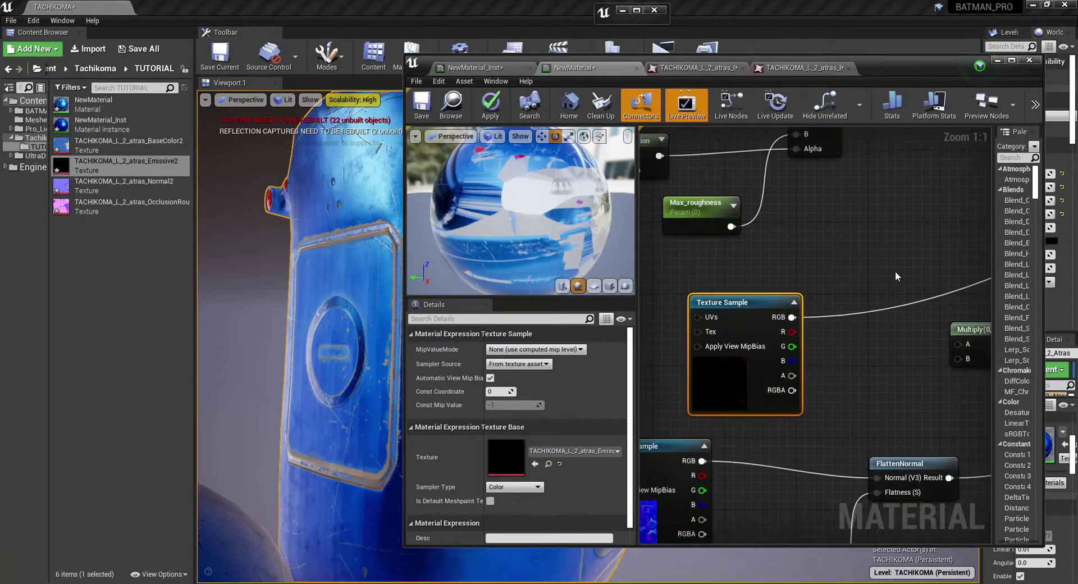
{"action": "right_click_drag", "start_coordinate": [884, 224], "coordinate": [811, 390]}
{"action": "scroll", "coordinate": [810, 390], "scroll_direction": "down", "scroll_amount": 3}
{"action": "right_click_drag", "start_coordinate": [717, 265], "coordinate": [800, 349]}
{"action": "scroll", "coordinate": [784, 235], "scroll_direction": "up", "scroll_amount": 4}
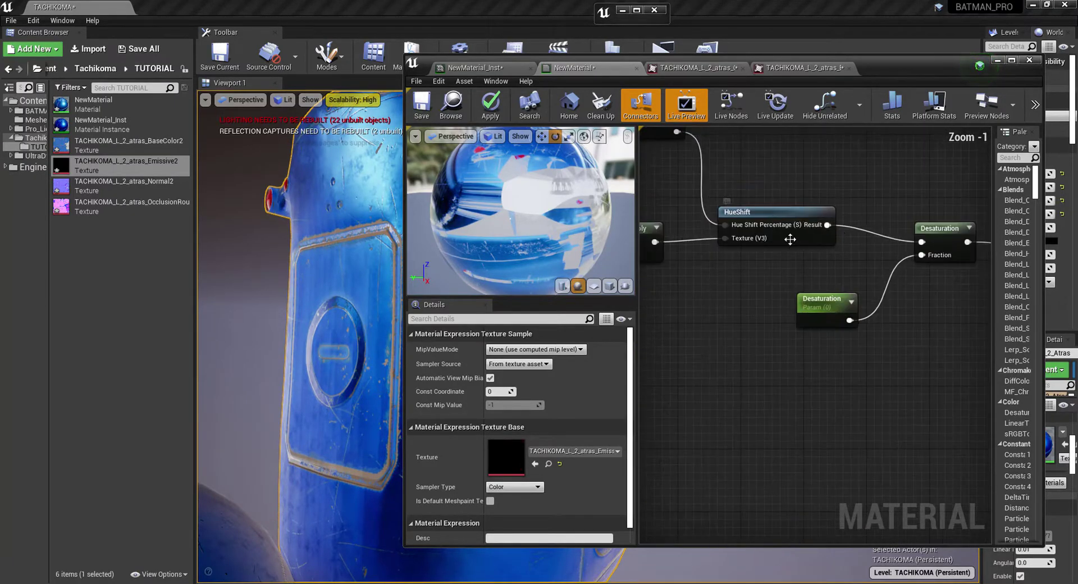
{"action": "scroll", "coordinate": [781, 499], "scroll_direction": "down", "scroll_amount": 4}
{"action": "right_click_drag", "start_coordinate": [781, 499], "coordinate": [807, 296]}
{"action": "right_click_drag", "start_coordinate": [820, 515], "coordinate": [785, 389]}
{"action": "scroll", "coordinate": [837, 342], "scroll_direction": "up", "scroll_amount": 5}
{"action": "left_click_drag", "start_coordinate": [684, 323], "coordinate": [860, 351]}
Promote the emissive Multiply node's B input to a parameter named Emissive and move its node away from the Multiply
{"action": "right_click", "coordinate": [851, 366]}
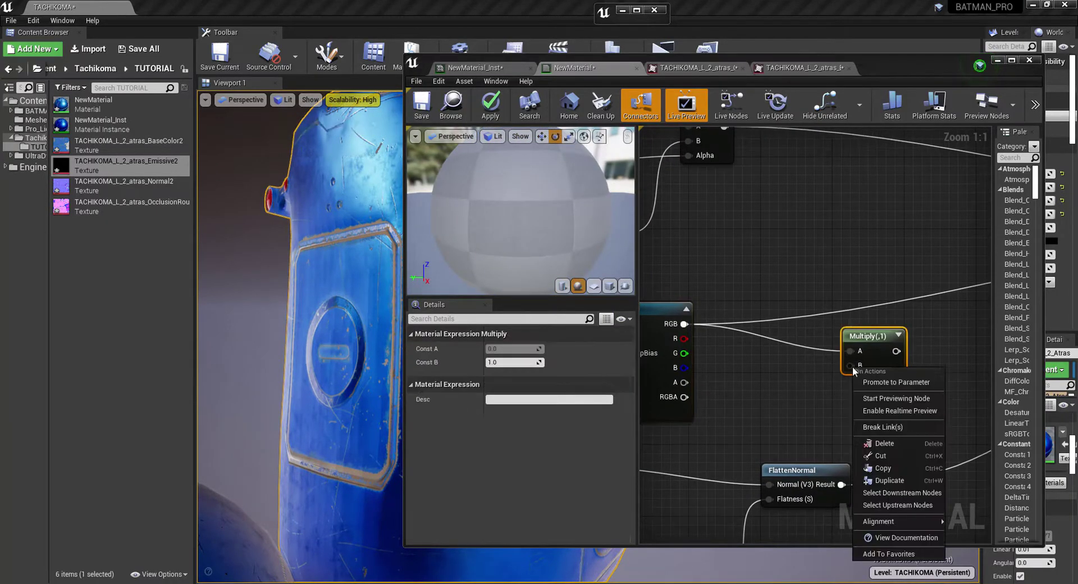
{"action": "left_click", "coordinate": [884, 383]}
{"action": "left_click", "coordinate": [521, 337]}
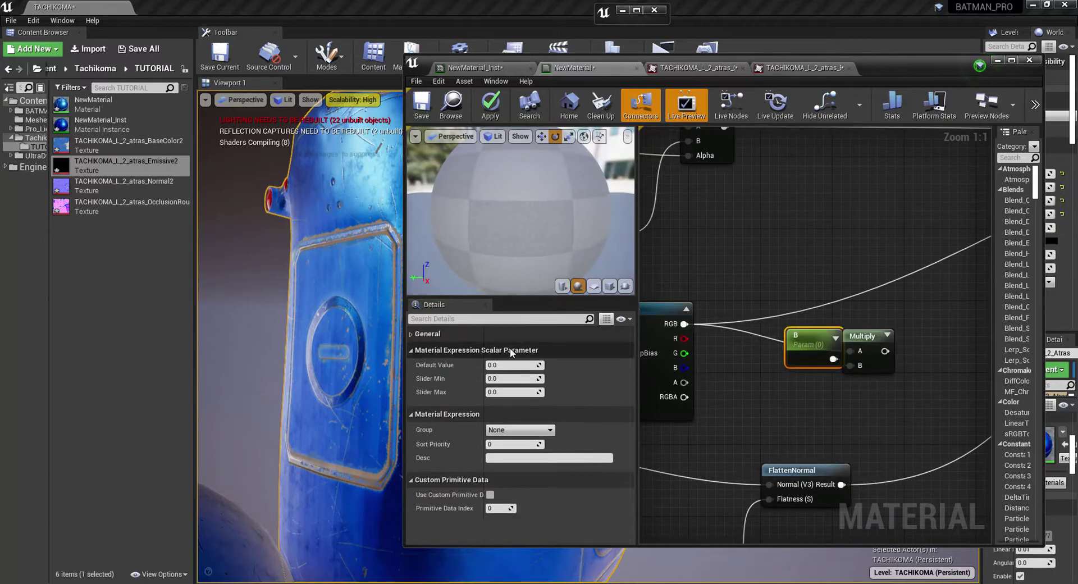
{"action": "left_click", "coordinate": [411, 337]}
{"action": "left_click", "coordinate": [522, 350]}
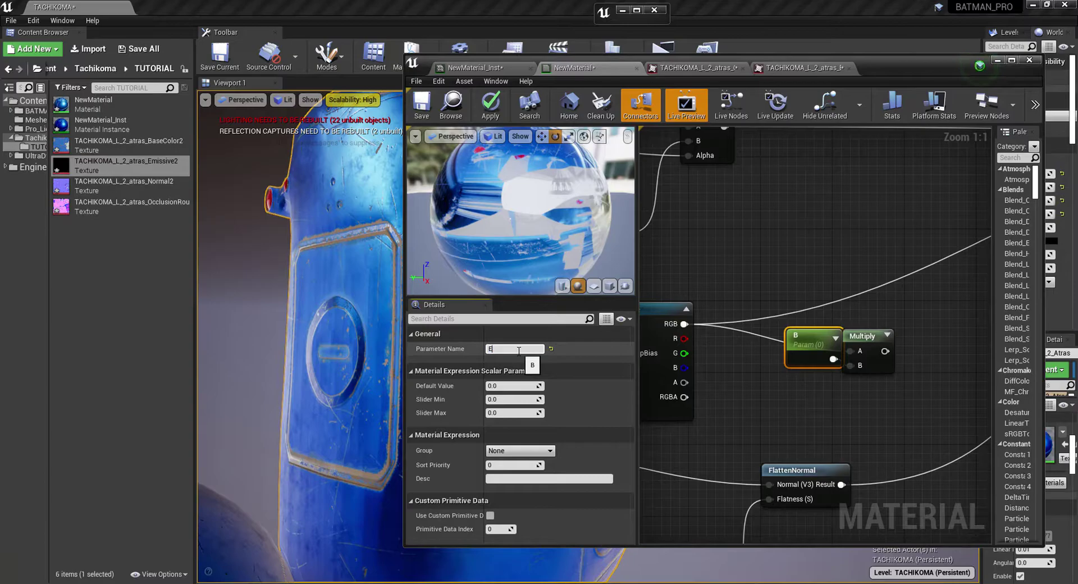
{"action": "type", "text": "Emissive"}
{"action": "key", "text": "Return"}
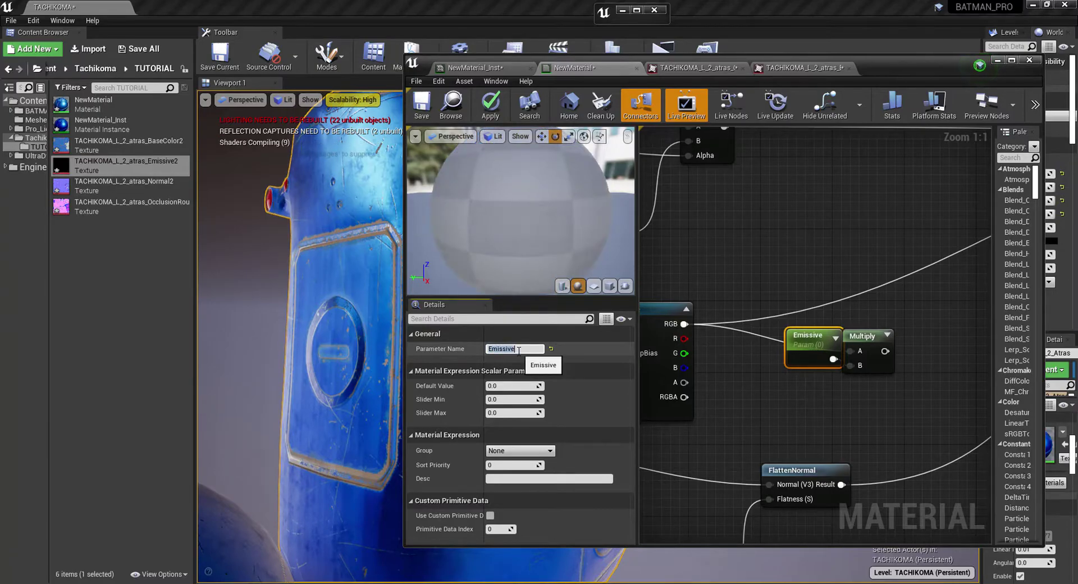
{"action": "left_click_drag", "start_coordinate": [796, 351], "coordinate": [763, 396]}
Connect the emissive Multiply output to the material's Emissive Color input and apply the material changes
{"action": "right_click_drag", "start_coordinate": [854, 359], "coordinate": [714, 411]}
{"action": "left_click_drag", "start_coordinate": [746, 403], "coordinate": [895, 278]}
{"action": "right_click_drag", "start_coordinate": [799, 332], "coordinate": [958, 277]}
{"action": "scroll", "coordinate": [958, 276], "scroll_direction": "down", "scroll_amount": 7}
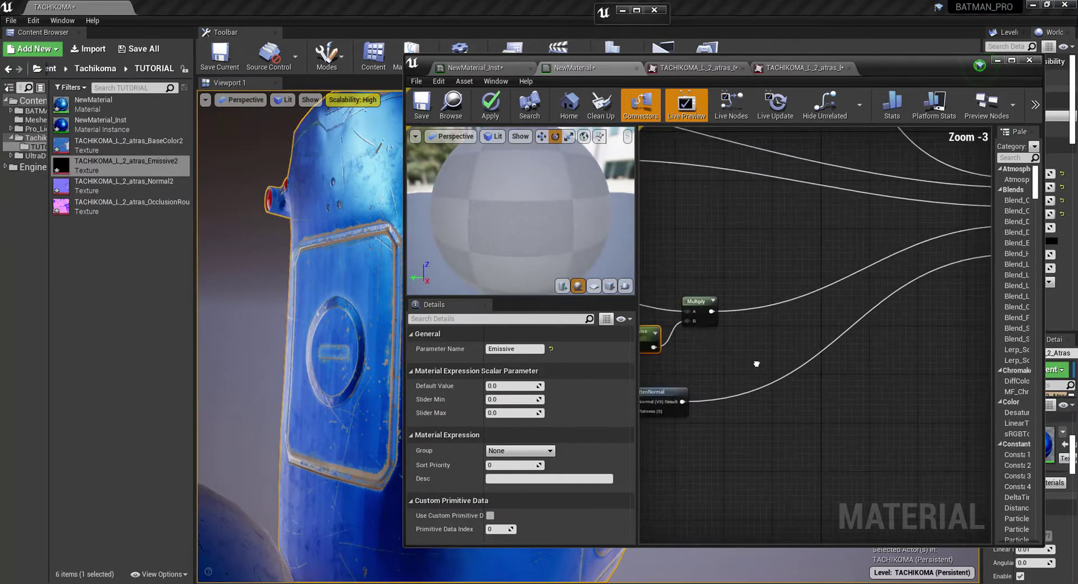
{"action": "scroll", "coordinate": [821, 313], "scroll_direction": "up", "scroll_amount": 1}
{"action": "right_click_drag", "start_coordinate": [822, 313], "coordinate": [849, 358]}
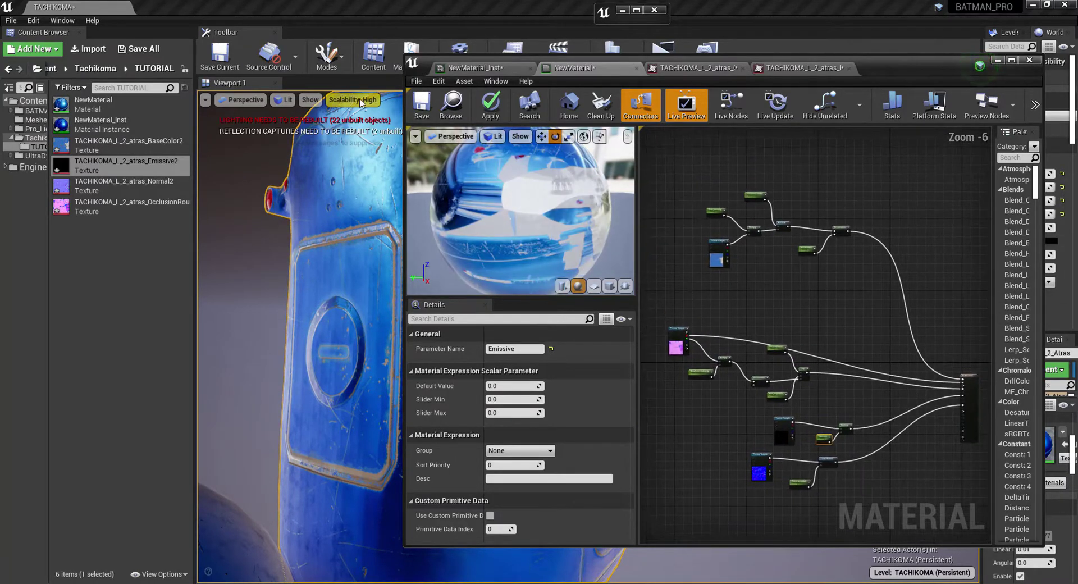
{"action": "left_click", "coordinate": [487, 112]}
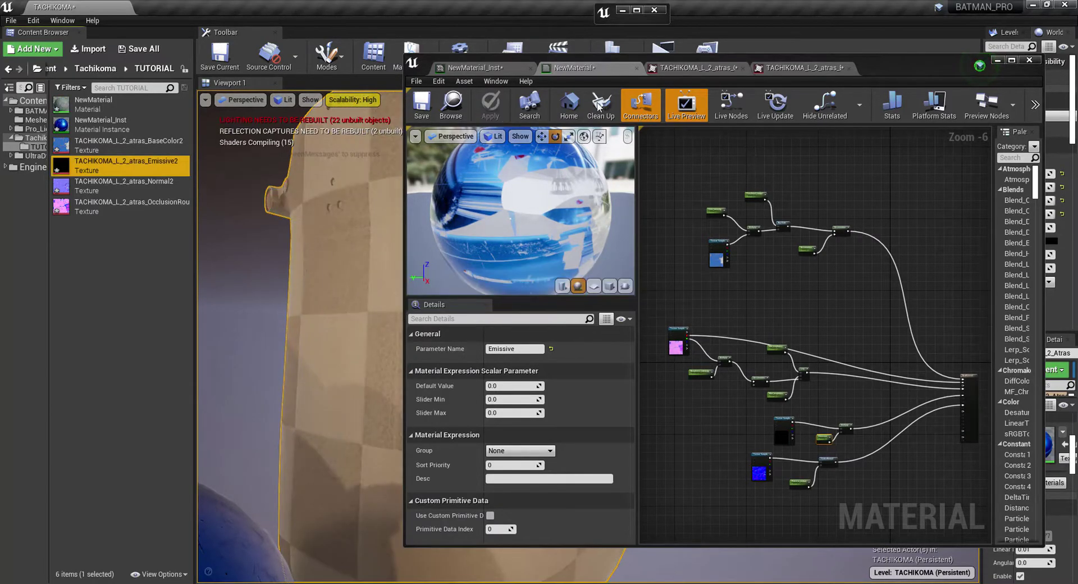
Show the NewMaterial_Inst parameters side by side with the level editor and frame the Tachikoma's body in the viewport
{"action": "left_click", "coordinate": [491, 75]}
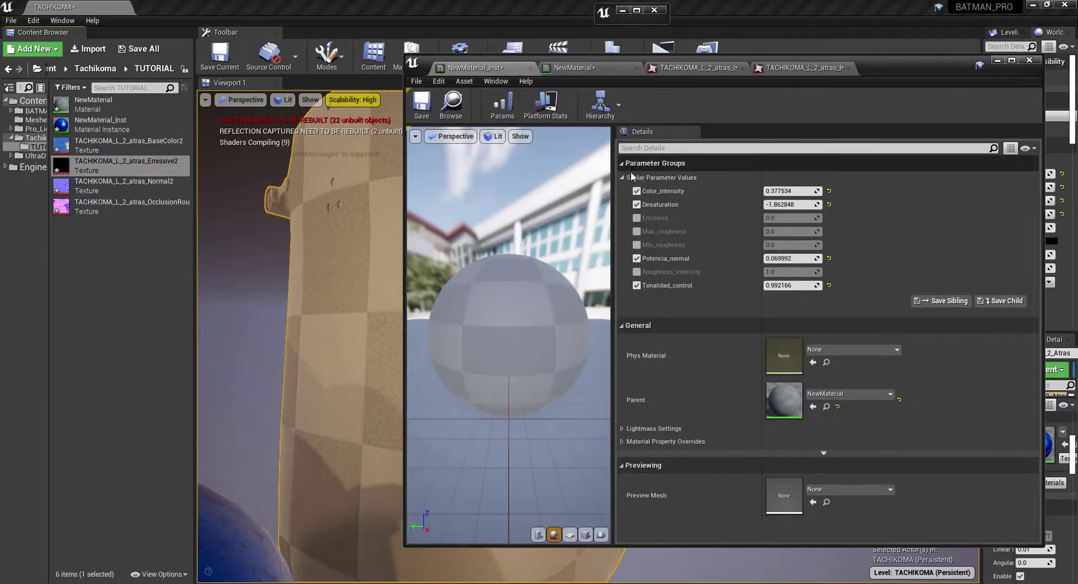
{"action": "left_click_drag", "start_coordinate": [892, 73], "coordinate": [1075, 78]}
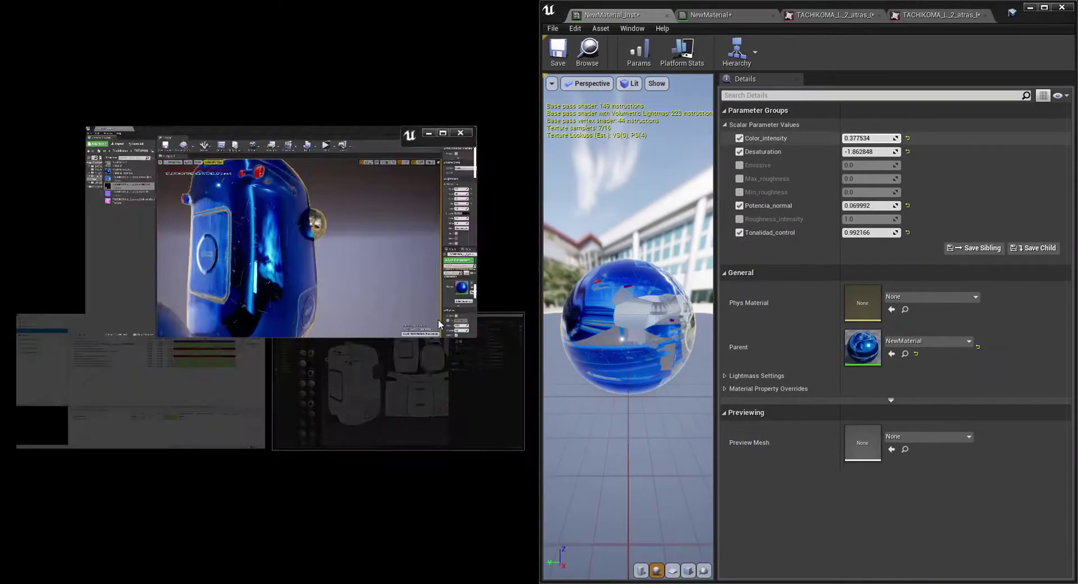
{"action": "left_click", "coordinate": [242, 224]}
{"action": "scroll", "coordinate": [251, 332], "scroll_direction": "up", "scroll_amount": 5}
{"action": "scroll", "coordinate": [252, 332], "scroll_direction": "down", "scroll_amount": 5}
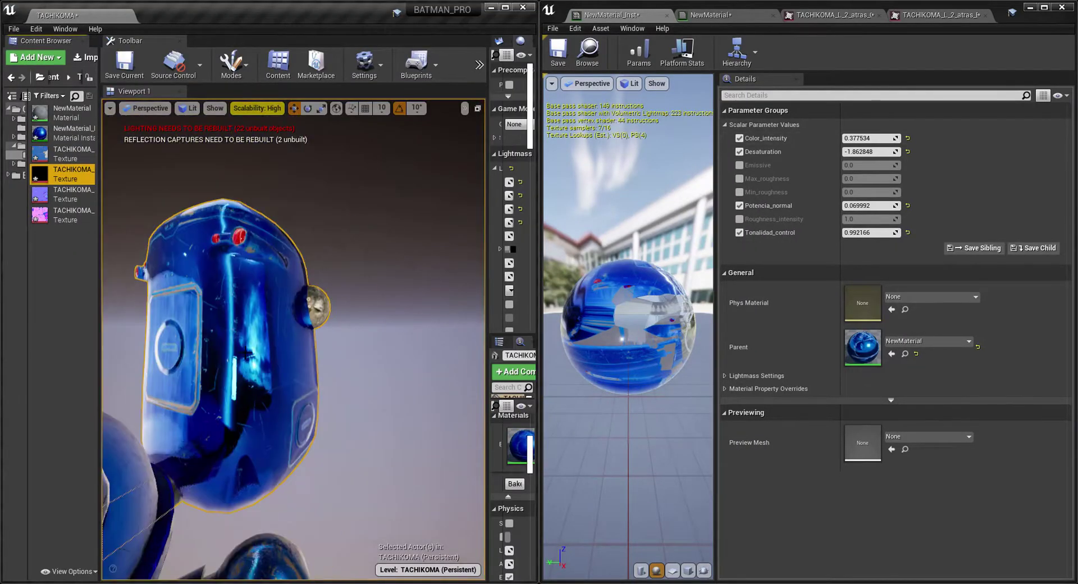
{"action": "mouse_move", "coordinate": [292, 332]}
{"action": "left_mouse_down", "text": "alt"}
{"action": "mouse_move", "coordinate": [236, 332]}
{"action": "mouse_move", "coordinate": [303, 332]}
{"action": "left_mouse_up", "text": "alt"}
{"action": "scroll", "coordinate": [293, 339], "scroll_direction": "up", "scroll_amount": 5}
{"action": "scroll", "coordinate": [294, 340], "scroll_direction": "down", "scroll_amount": 5}
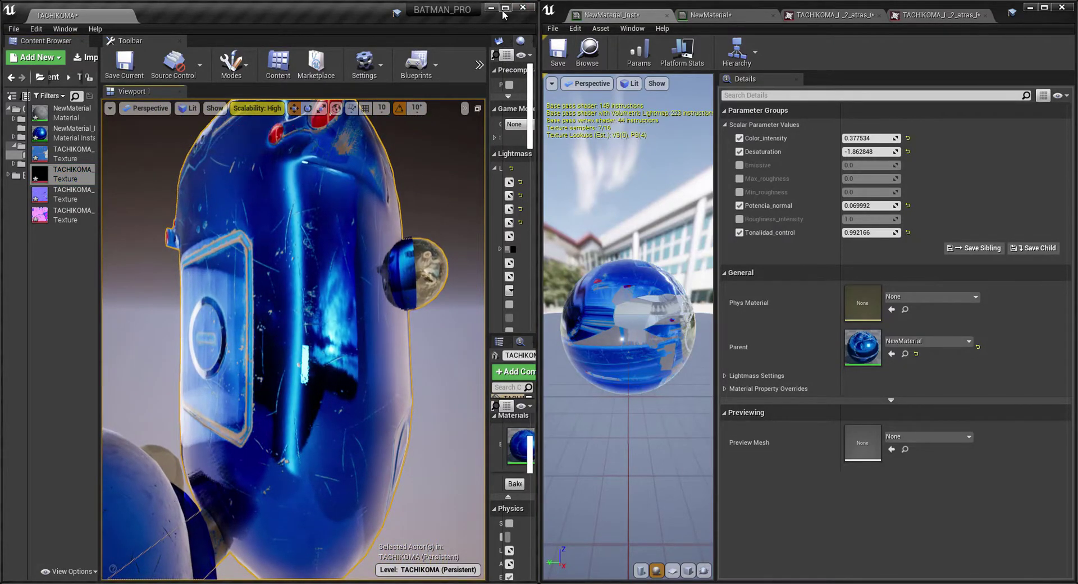
{"action": "left_click", "coordinate": [505, 8]}
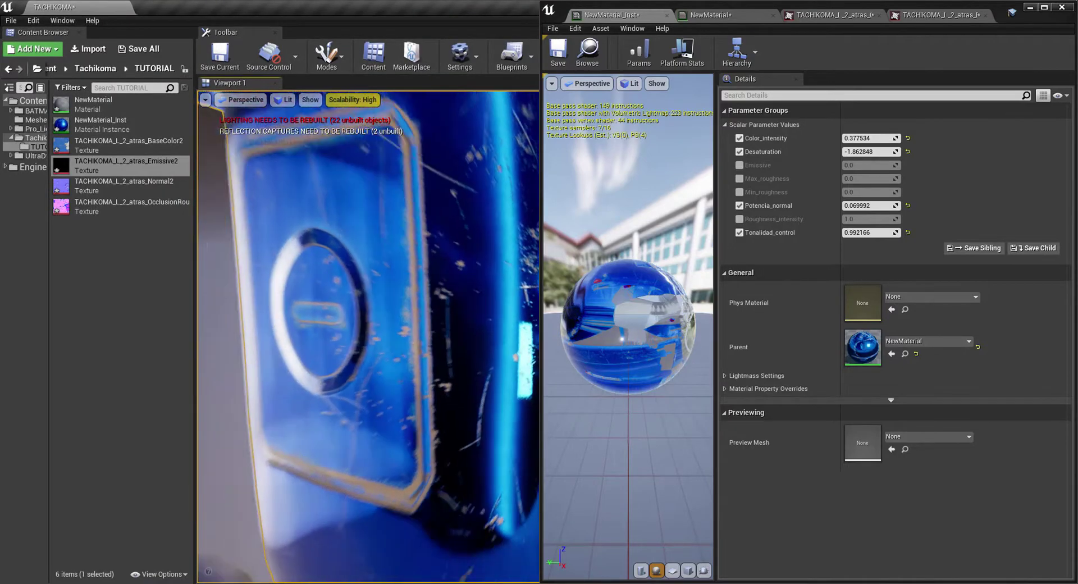
{"action": "left_click_drag", "start_coordinate": [367, 337], "coordinate": [205, 333], "text": "alt"}
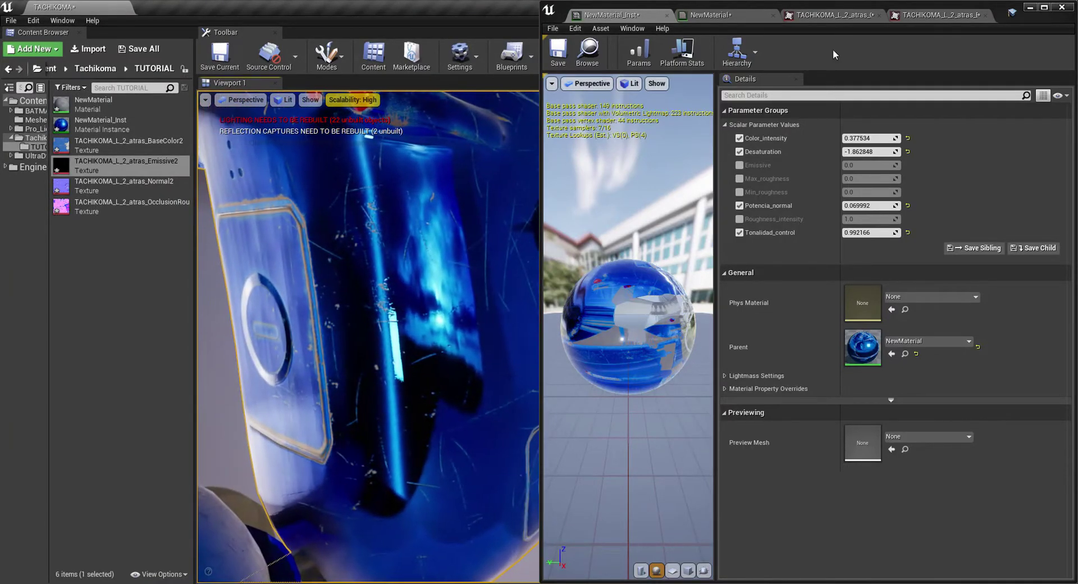
Set the instance's Color_intensity to about 0.51 and its Desaturation to about -3.74
{"action": "mouse_move", "coordinate": [861, 137]}
{"action": "left_mouse_down"}
{"action": "mouse_move", "coordinate": [916, 136]}
{"action": "mouse_move", "coordinate": [857, 137]}
{"action": "mouse_move", "coordinate": [879, 137]}
{"action": "left_mouse_up"}
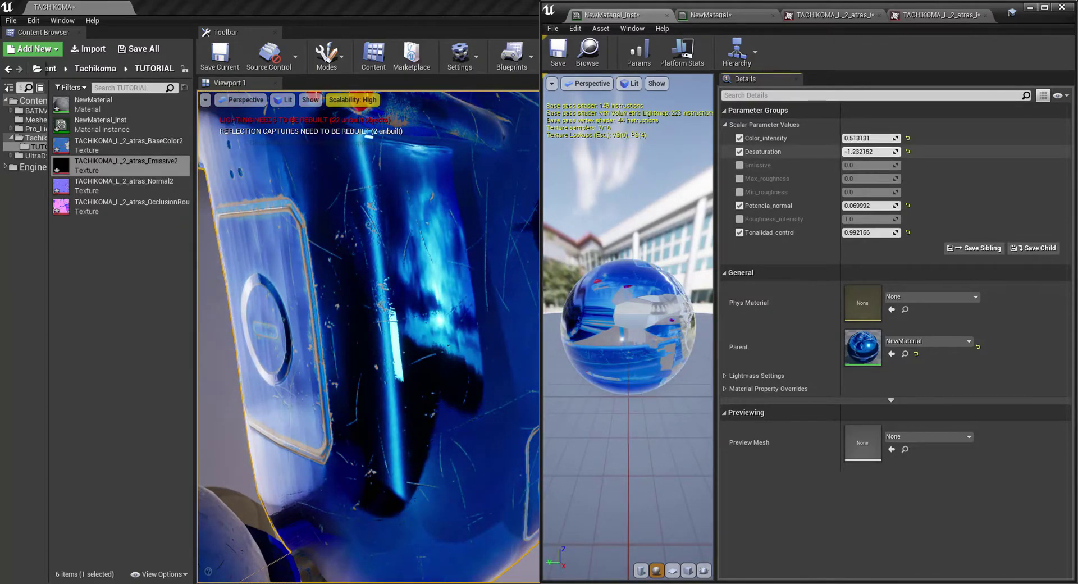
{"action": "left_click_drag", "start_coordinate": [867, 151], "coordinate": [853, 151]}
Enable the Emissive parameter on the instance and raise its value to about 4000
{"action": "left_click", "coordinate": [740, 165]}
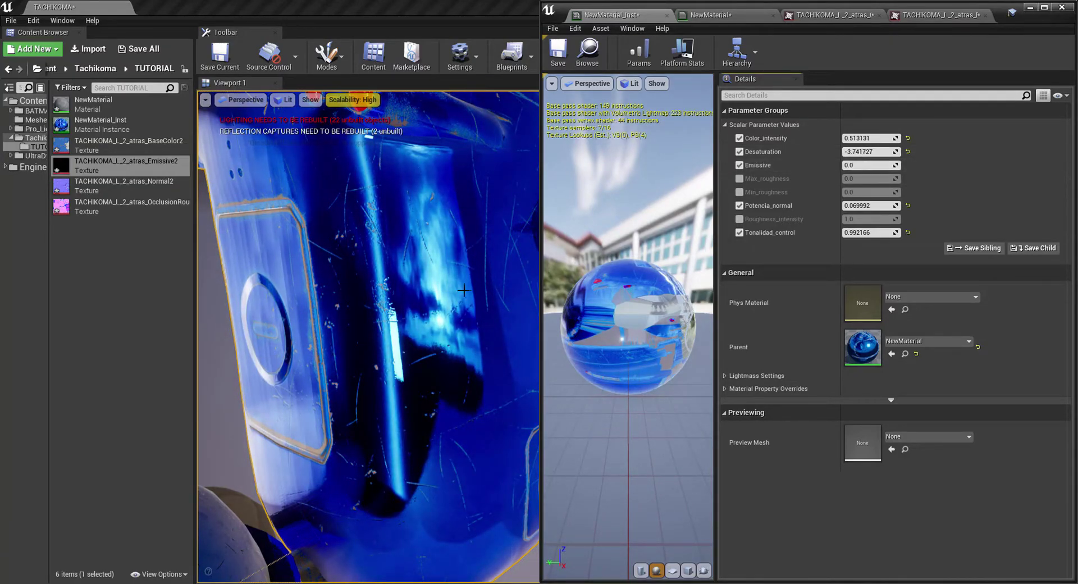
{"action": "left_click_drag", "start_coordinate": [859, 165], "coordinate": [888, 165]}
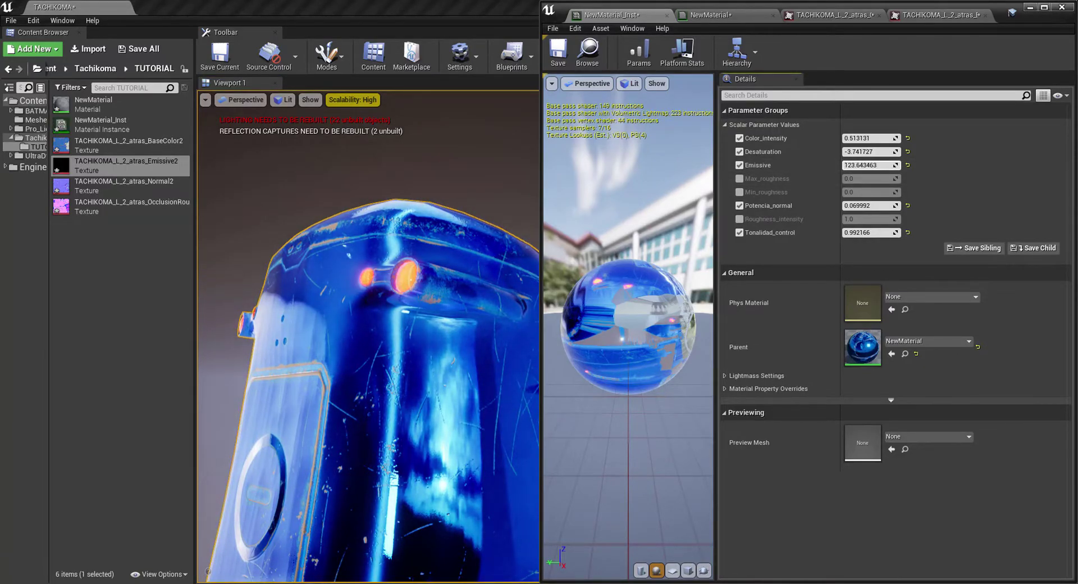
{"action": "left_click_drag", "start_coordinate": [888, 165], "coordinate": [898, 165]}
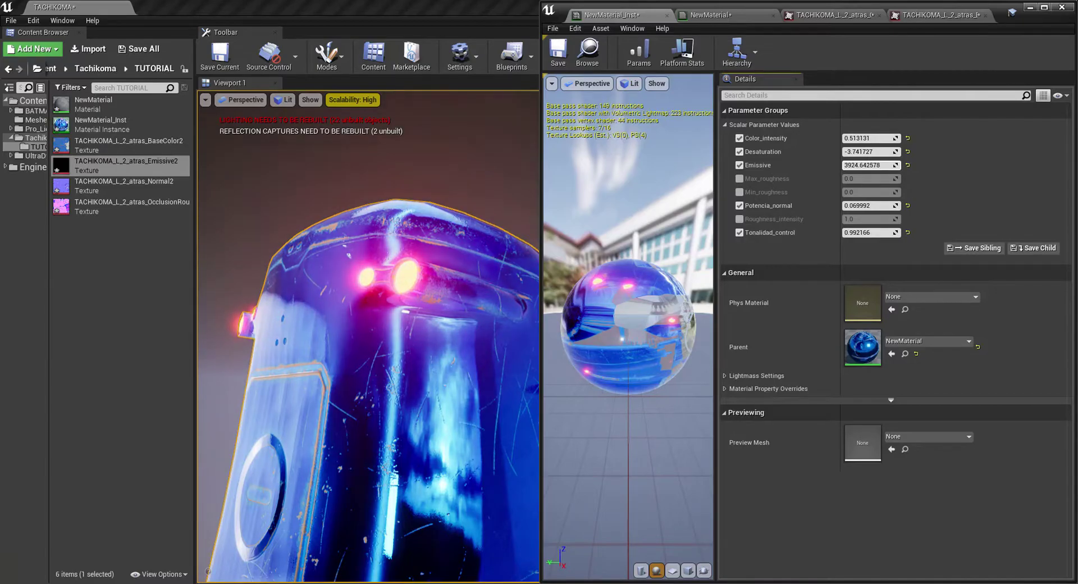
{"action": "right_click_drag", "start_coordinate": [442, 330], "coordinate": [455, 354]}
{"action": "left_click_drag", "start_coordinate": [469, 337], "coordinate": [489, 337], "text": "alt"}
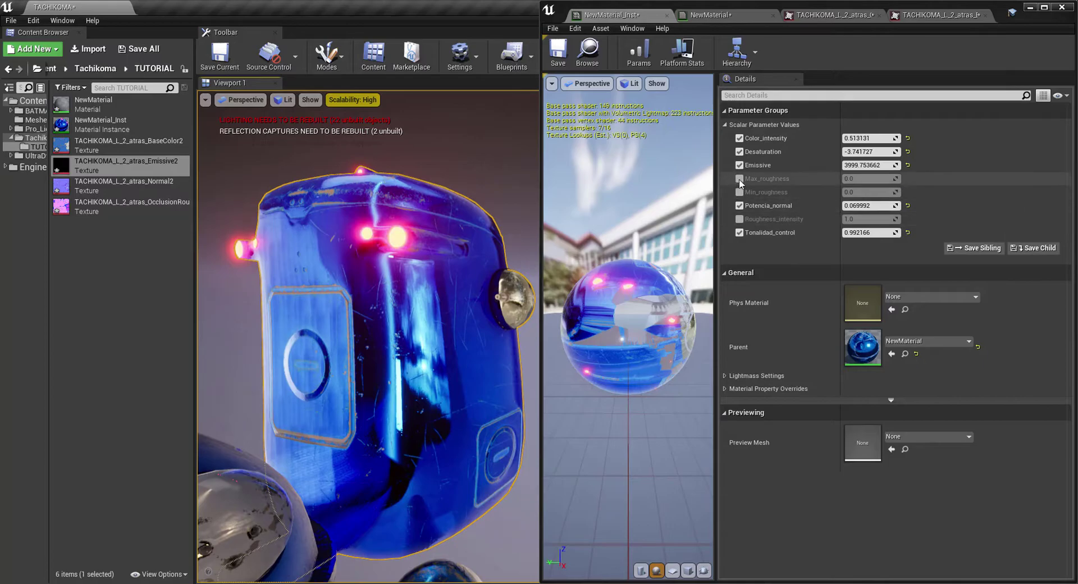
Reposition the material instance window so its scalar parameters and the Tachikoma's body in the level viewport are both visible
{"action": "left_click", "coordinate": [846, 206]}
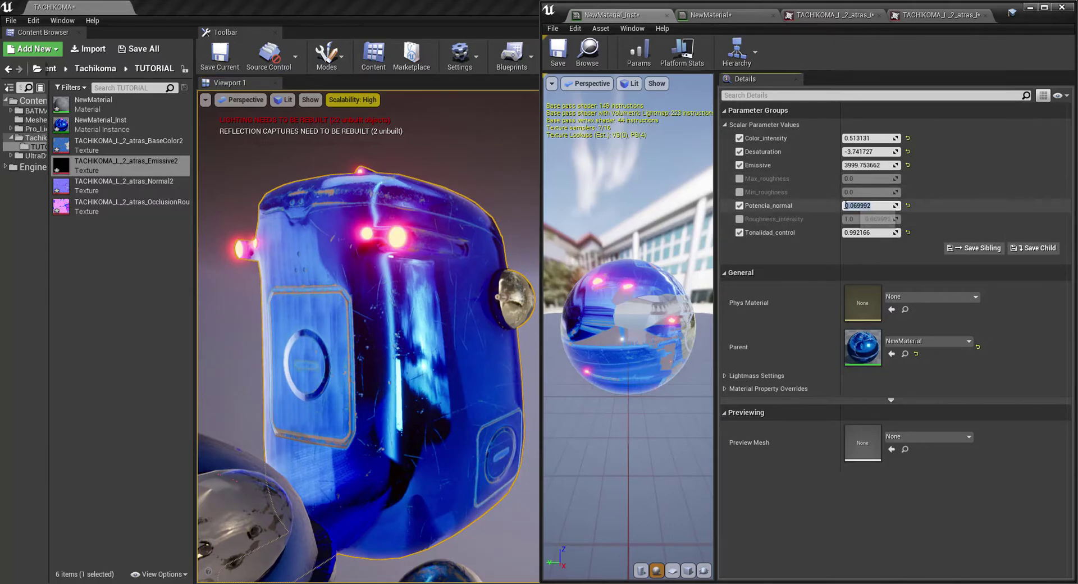
{"action": "right_click_drag", "start_coordinate": [471, 417], "coordinate": [404, 399]}
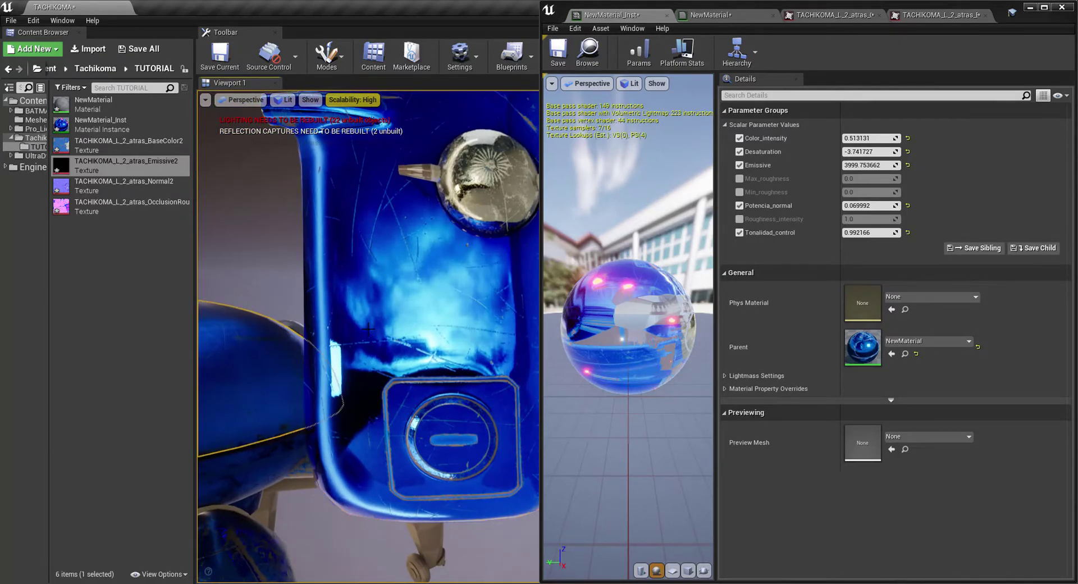
{"action": "left_click_drag", "start_coordinate": [423, 318], "coordinate": [478, 298]}
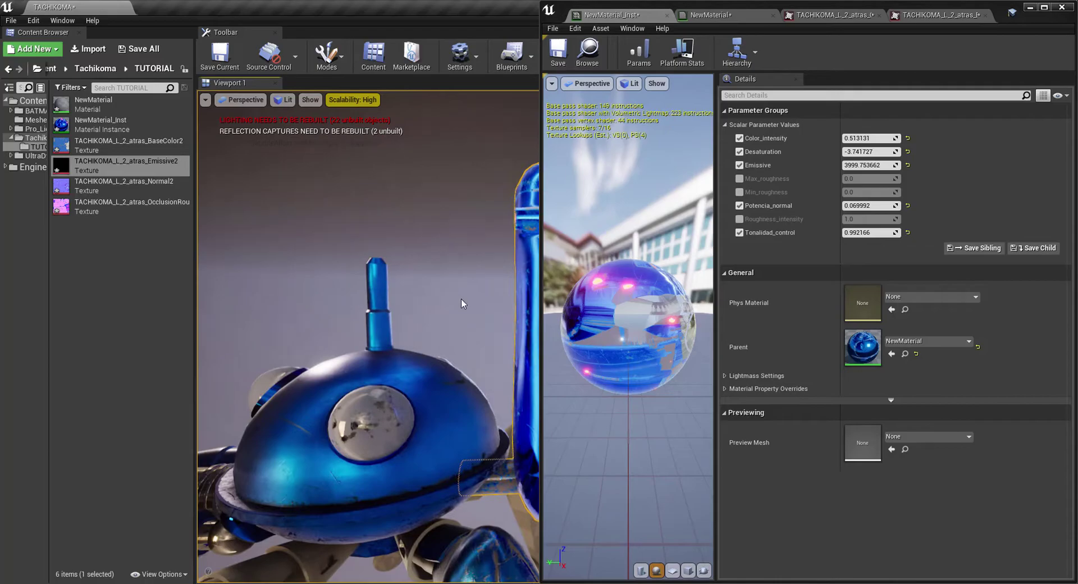
{"action": "left_click_drag", "start_coordinate": [995, 4], "coordinate": [687, 394]}
{"action": "left_click_drag", "start_coordinate": [595, 253], "coordinate": [610, 276], "text": "alt"}
{"action": "left_click_drag", "start_coordinate": [662, 400], "coordinate": [688, 556]}
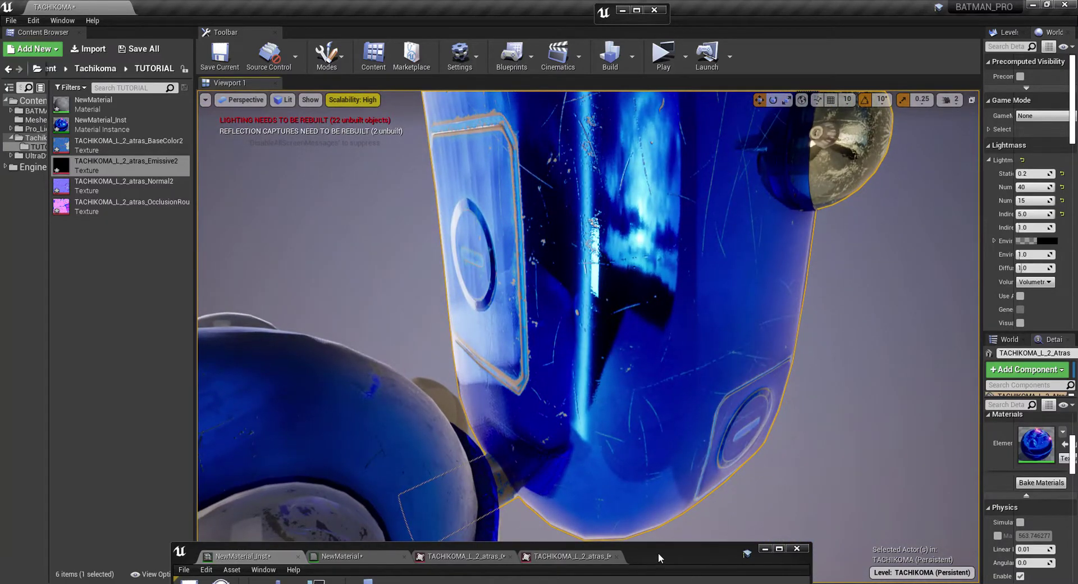
{"action": "left_click_drag", "start_coordinate": [660, 558], "coordinate": [940, 350]}
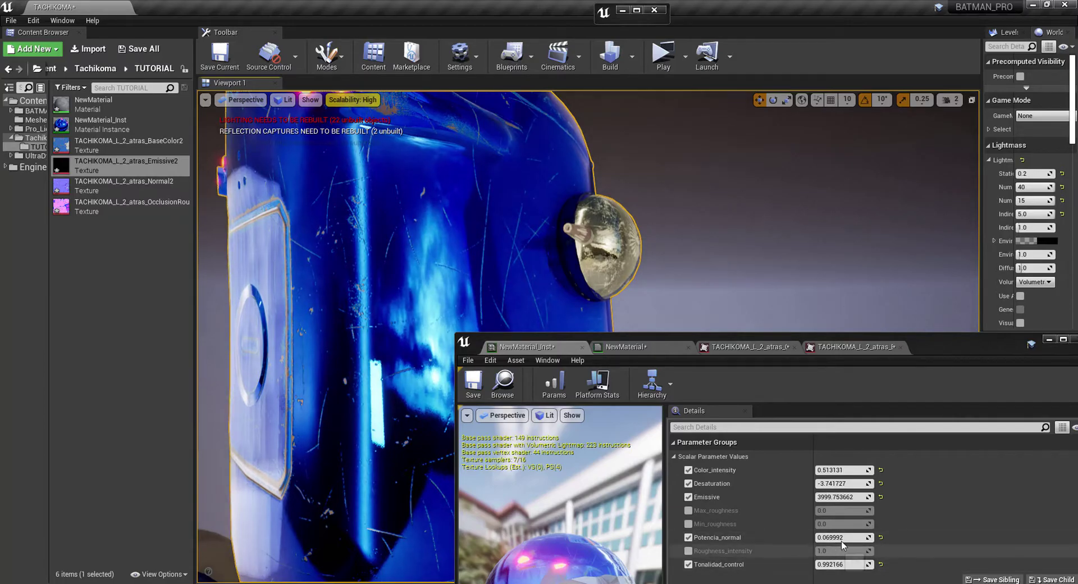
Test the instance's Potencia_normal at about 12.96 and at 10, settle on 3, and inspect the body's relief
{"action": "mouse_move", "coordinate": [831, 538]}
{"action": "left_mouse_down"}
{"action": "mouse_move", "coordinate": [924, 538]}
{"action": "mouse_move", "coordinate": [902, 538]}
{"action": "left_mouse_up"}
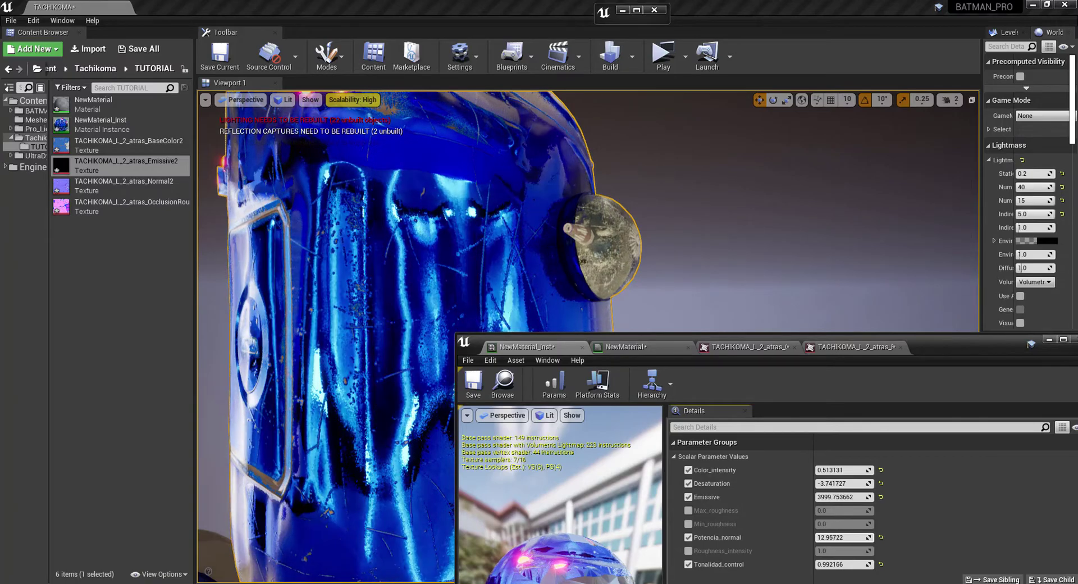
{"action": "left_click", "coordinate": [836, 538]}
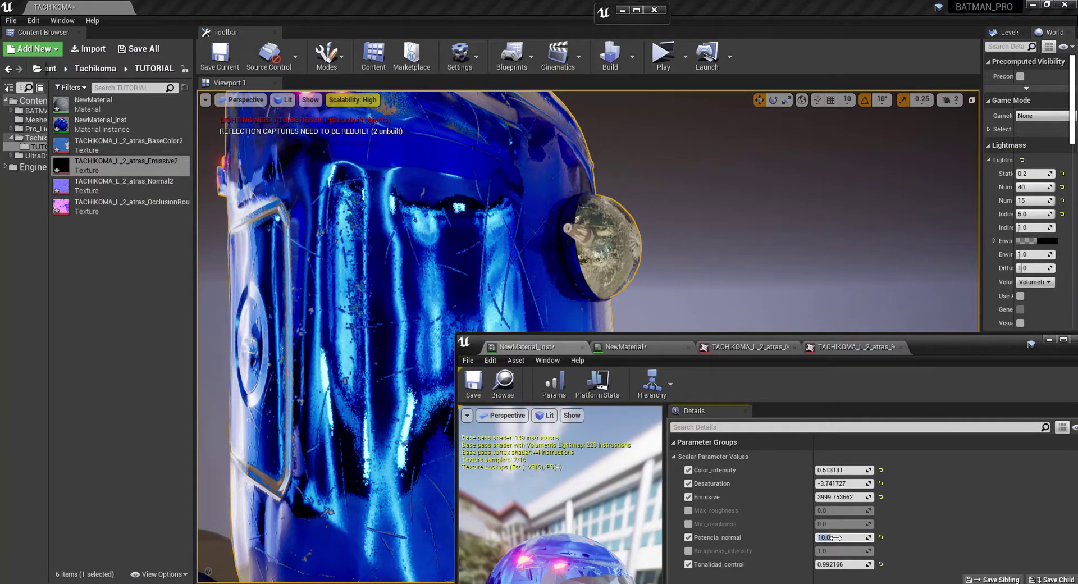
{"action": "key", "text": "Return"}
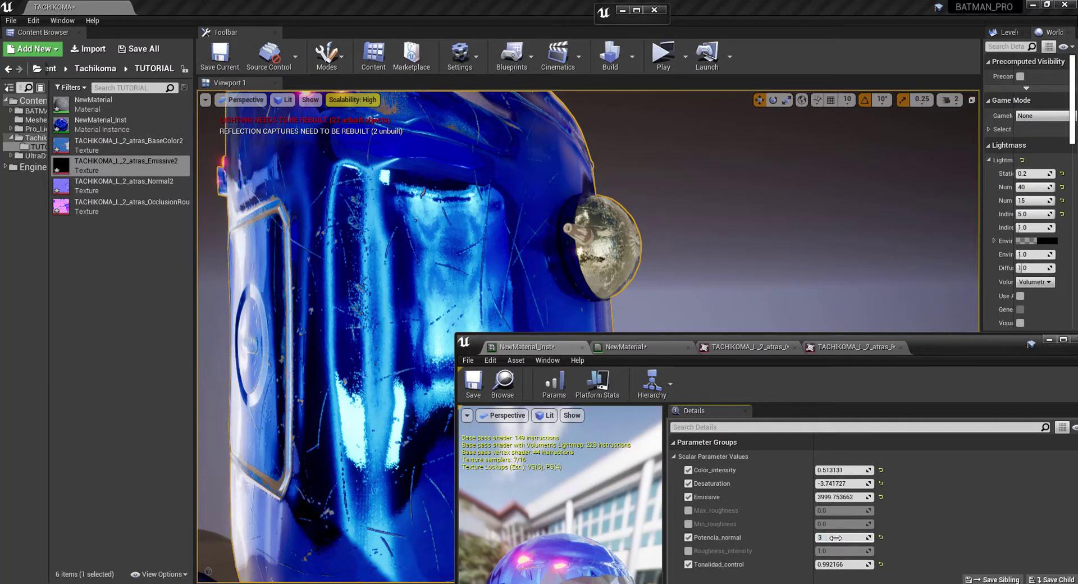
{"action": "key", "text": "Return"}
{"action": "left_click_drag", "start_coordinate": [360, 314], "coordinate": [399, 323], "text": "alt"}
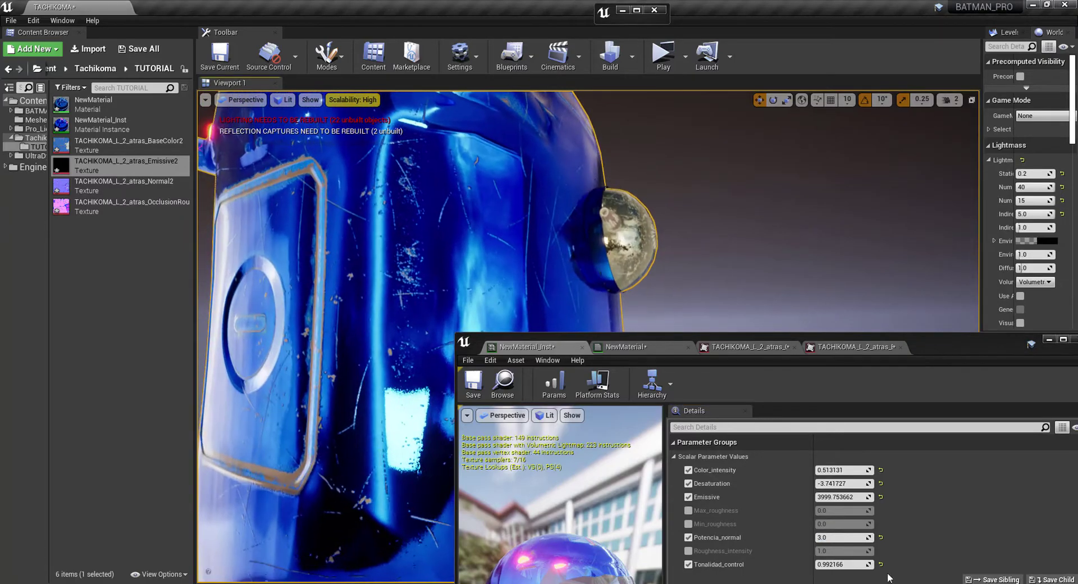
Compare the normal strength with Potencia_normal at 2 and at 1, and restore it to 3
{"action": "left_click", "coordinate": [830, 538]}
{"action": "key", "text": "Return"}
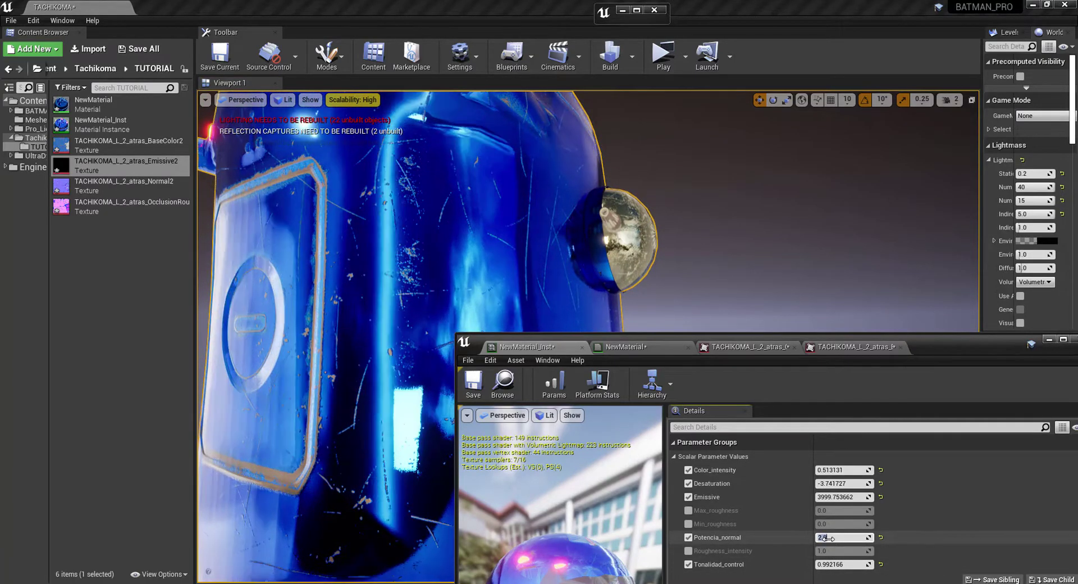
{"action": "key", "text": "Return"}
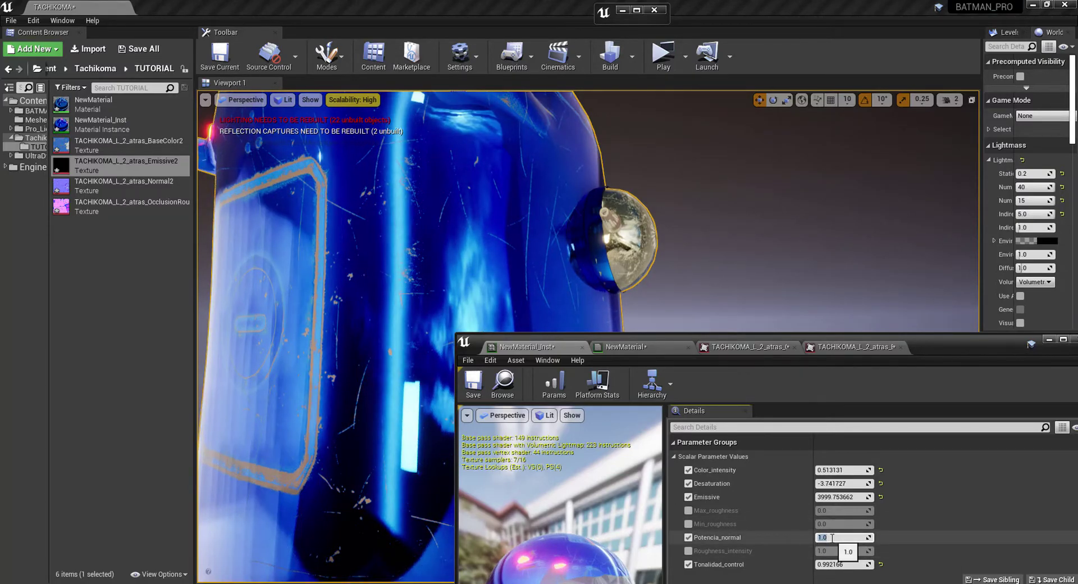
{"action": "key", "text": "Return"}
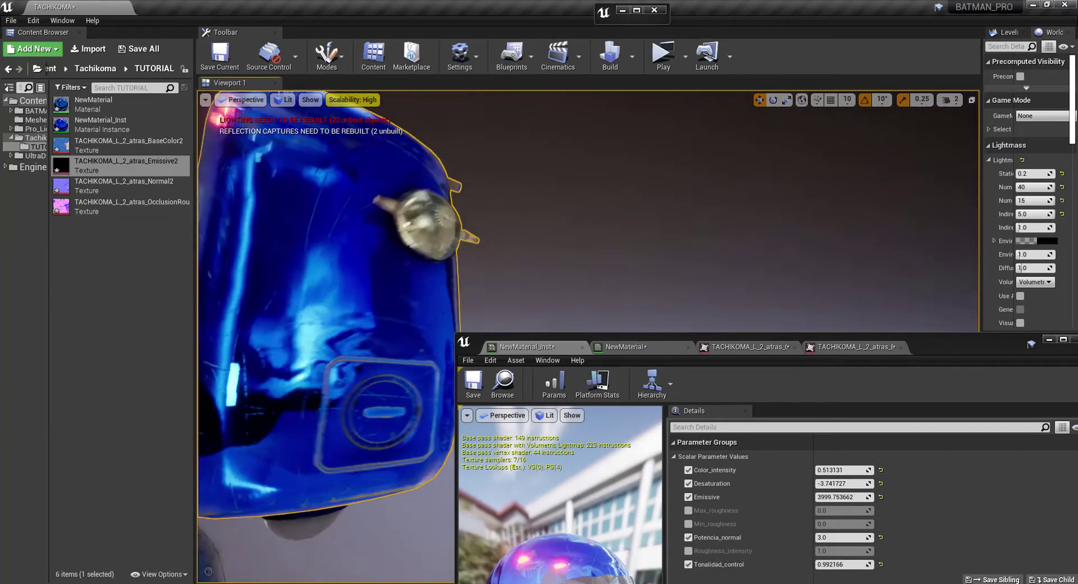
Bring the full parameter list into view, enable Roughness_intensity, Min_roughness and Max_roughness on the instance, and set Roughness_intensity to 5
{"action": "right_click_drag", "start_coordinate": [291, 423], "coordinate": [292, 423]}
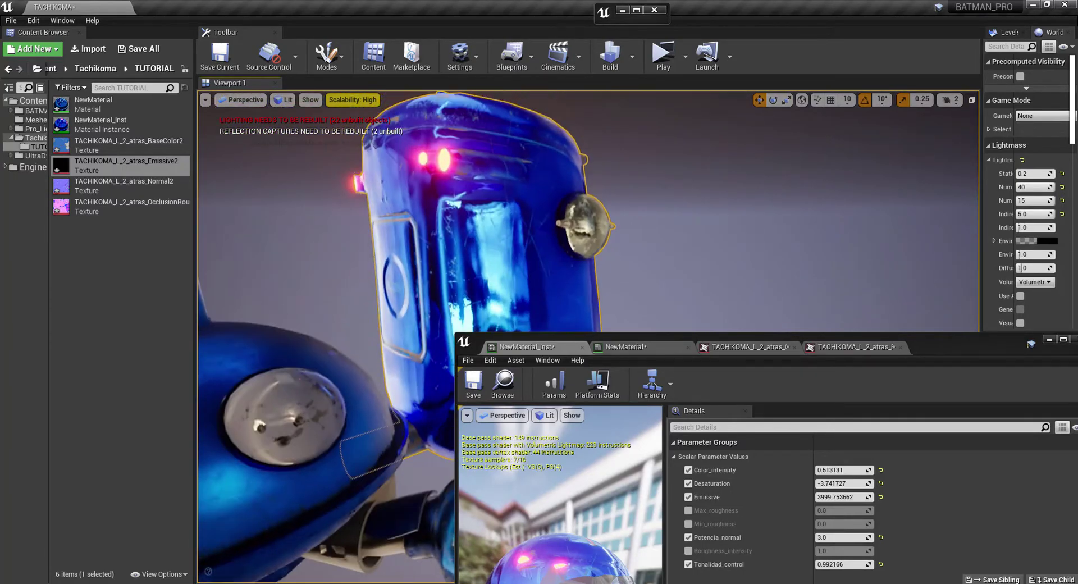
{"action": "left_click_drag", "start_coordinate": [920, 349], "coordinate": [1035, 126]}
{"action": "mouse_move", "coordinate": [472, 310]}
{"action": "right_mouse_down"}
{"action": "mouse_move", "coordinate": [500, 307]}
{"action": "mouse_move", "coordinate": [470, 311]}
{"action": "right_mouse_up"}
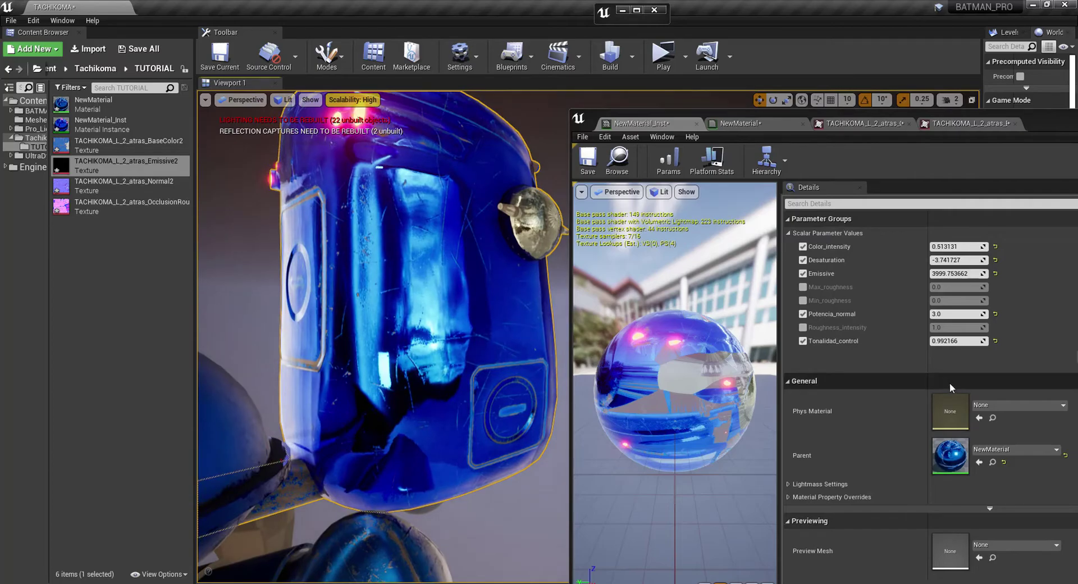
{"action": "left_click", "coordinate": [803, 328]}
{"action": "left_click", "coordinate": [803, 301]}
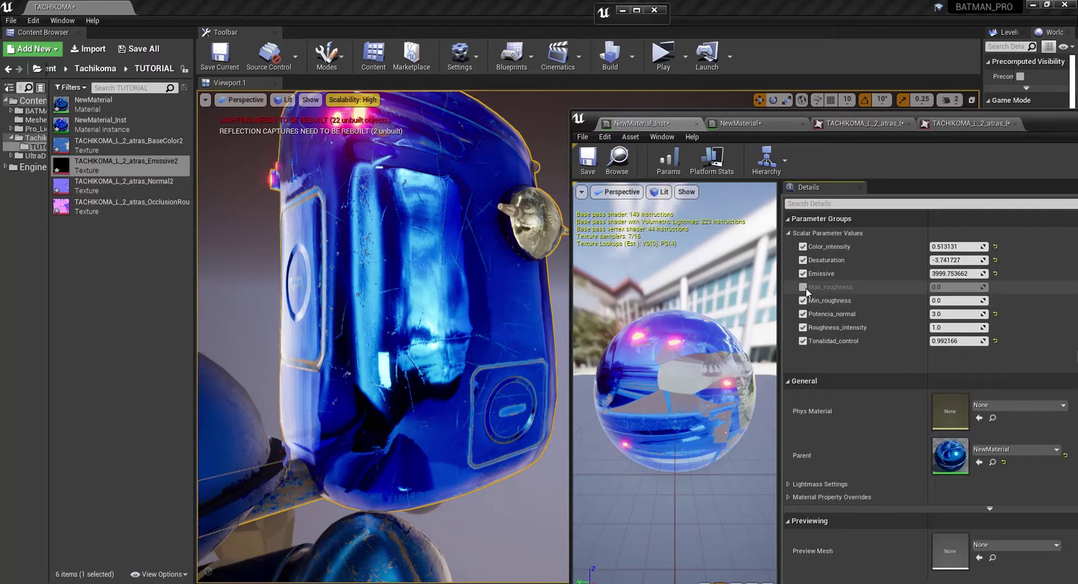
{"action": "left_click", "coordinate": [803, 287]}
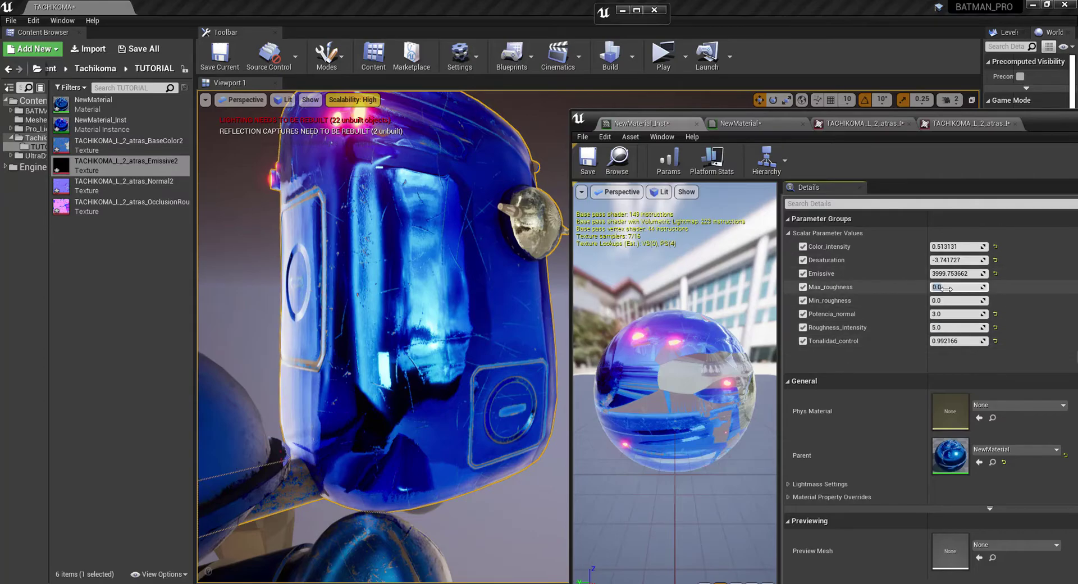
Set the instance's Max_roughness to 3 and its Min_roughness to 1, and check the body's surface
{"action": "type", "text": "1"}
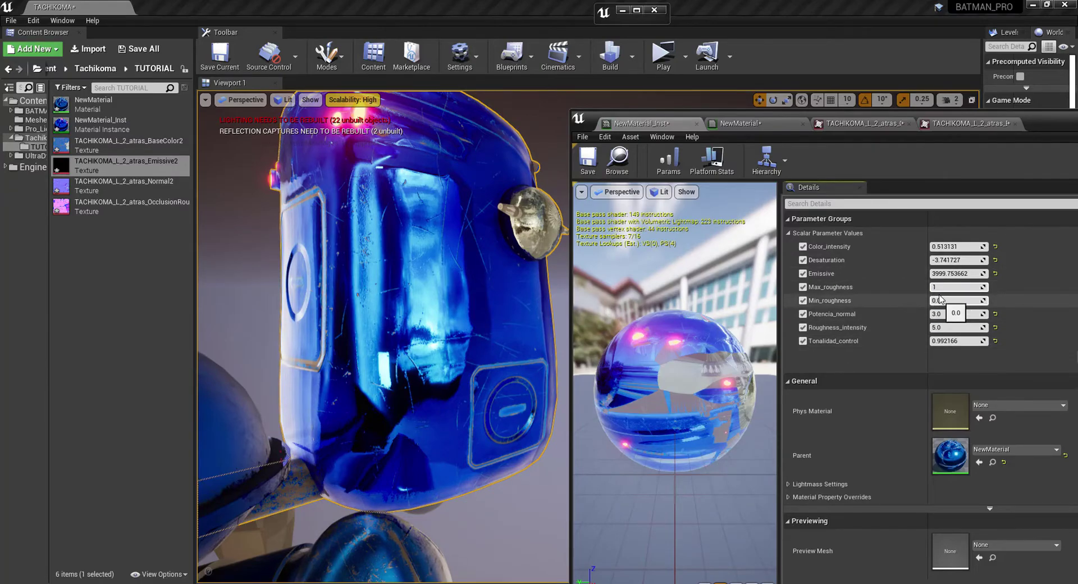
{"action": "type", "text": "3"}
{"action": "left_click", "coordinate": [944, 301]}
{"action": "type", "text": "1"}
{"action": "mouse_move", "coordinate": [423, 301]}
{"action": "left_mouse_down", "text": "alt"}
{"action": "mouse_move", "coordinate": [449, 303]}
{"action": "mouse_move", "coordinate": [430, 303]}
{"action": "left_mouse_up", "text": "alt"}
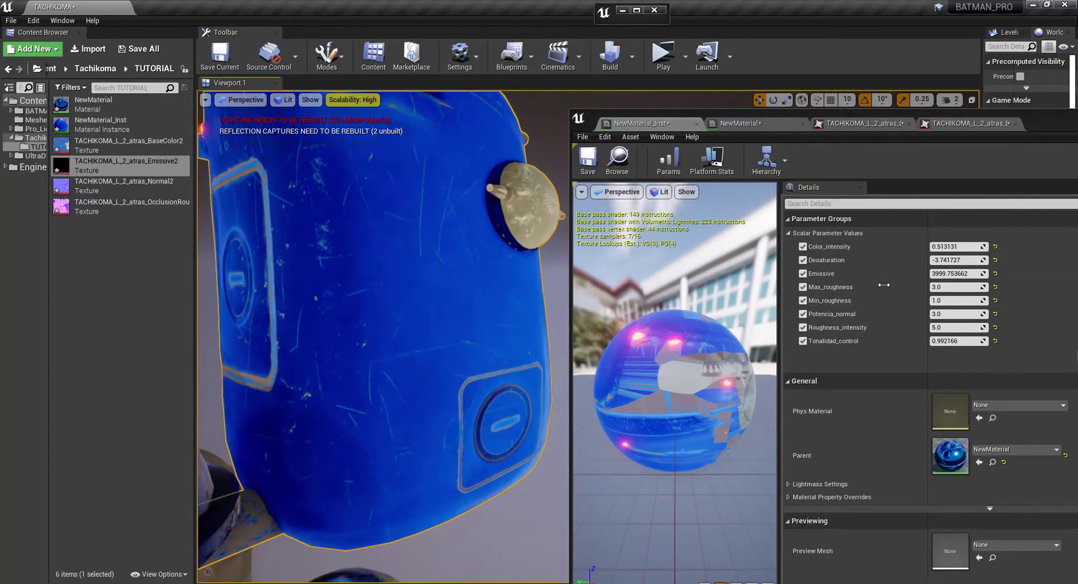
Adjust the instance's Max_roughness to about 0.64, Min_roughness to about 0.93 and Roughness_intensity to about 5.43
{"action": "left_click_drag", "start_coordinate": [947, 330], "coordinate": [932, 330]}
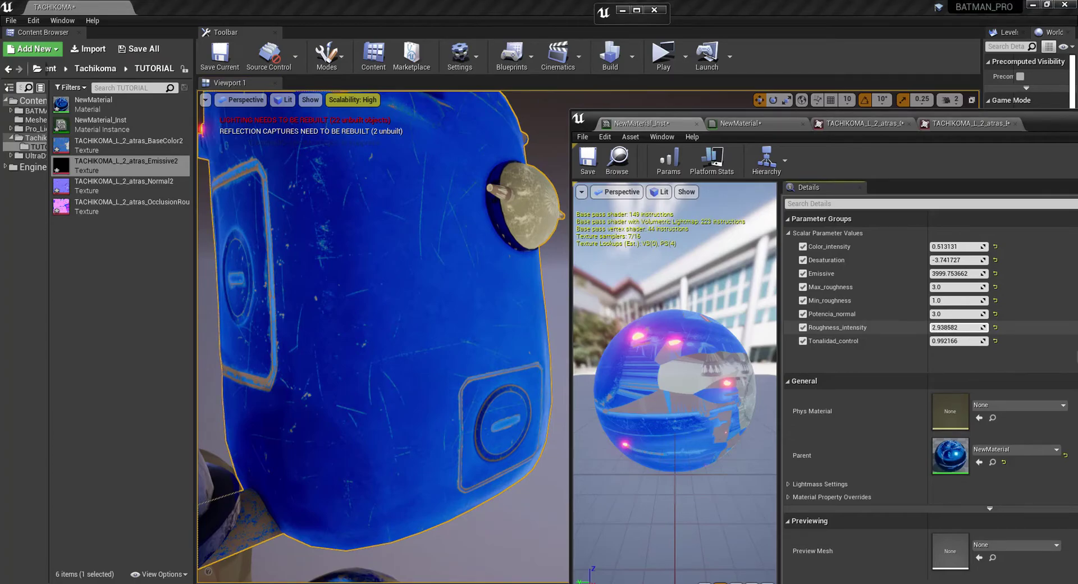
{"action": "key", "text": "ctrl+z"}
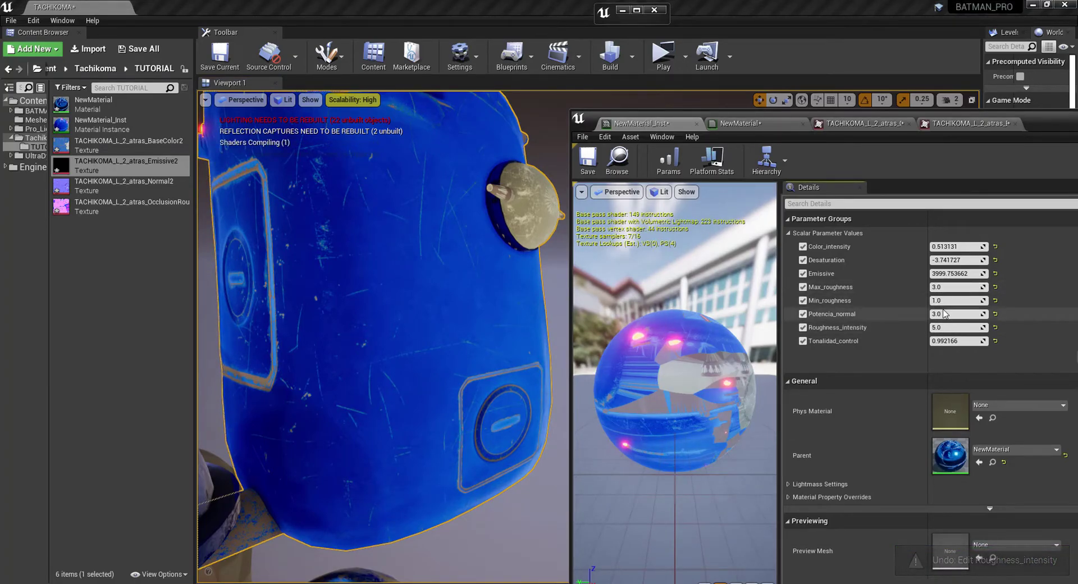
{"action": "mouse_move", "coordinate": [950, 287]}
{"action": "left_mouse_down"}
{"action": "mouse_move", "coordinate": [929, 287]}
{"action": "mouse_move", "coordinate": [950, 301]}
{"action": "left_mouse_up"}
{"action": "mouse_move", "coordinate": [405, 404]}
{"action": "left_mouse_down", "text": "alt"}
{"action": "mouse_move", "coordinate": [466, 397]}
{"action": "mouse_move", "coordinate": [413, 400]}
{"action": "left_mouse_up", "text": "alt"}
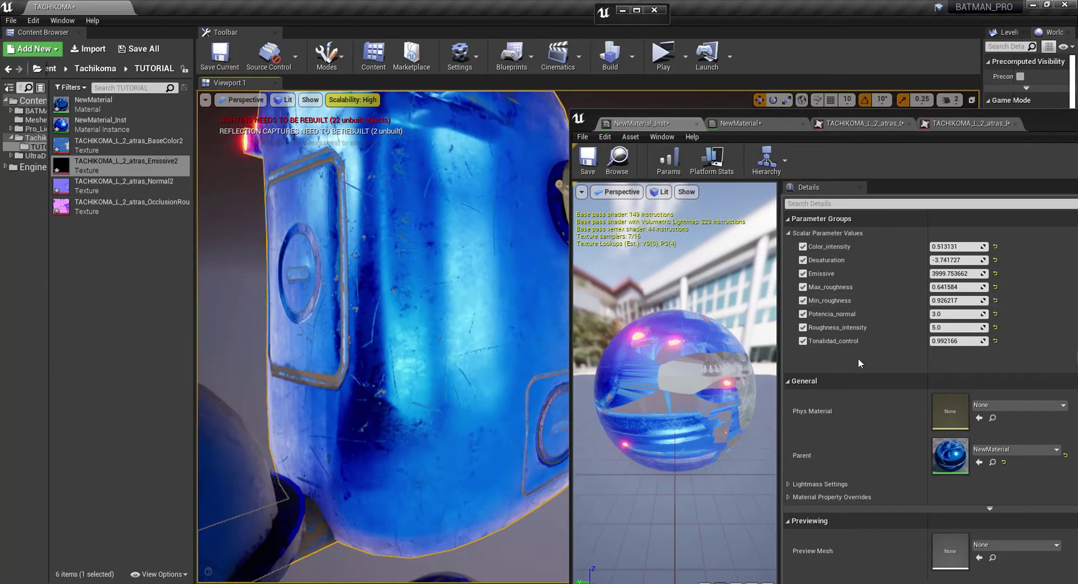
{"action": "mouse_move", "coordinate": [953, 330]}
{"action": "left_mouse_down"}
{"action": "mouse_move", "coordinate": [938, 329]}
{"action": "mouse_move", "coordinate": [960, 329]}
{"action": "left_mouse_up"}
Show the Roughness buffer visualization in the level viewport and examine the roughness detail on the Tachikoma's body
{"action": "left_click", "coordinate": [283, 100]}
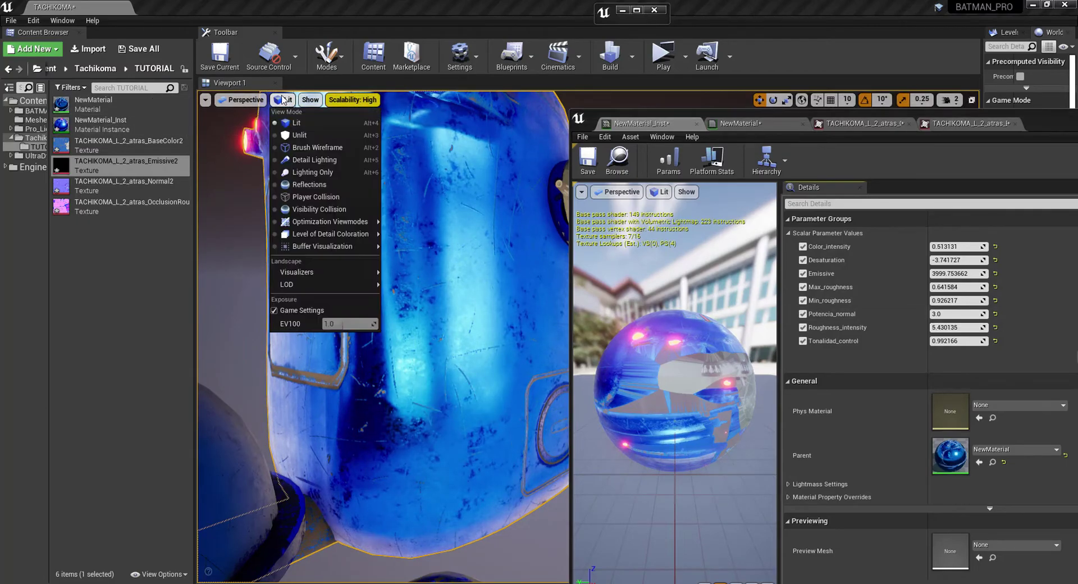
{"action": "mouse_move", "coordinate": [353, 248]}
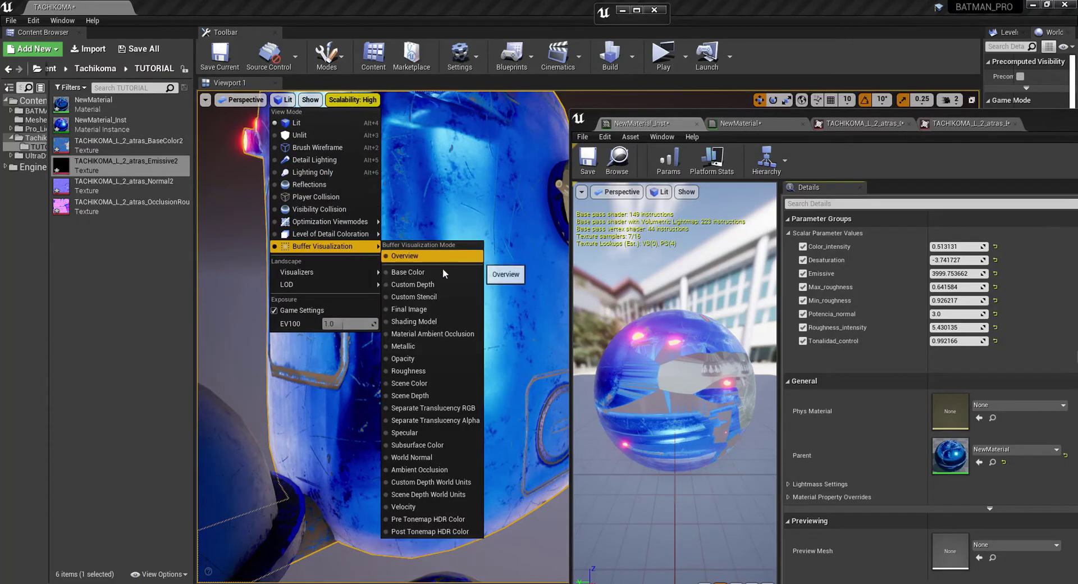
{"action": "left_click", "coordinate": [448, 371]}
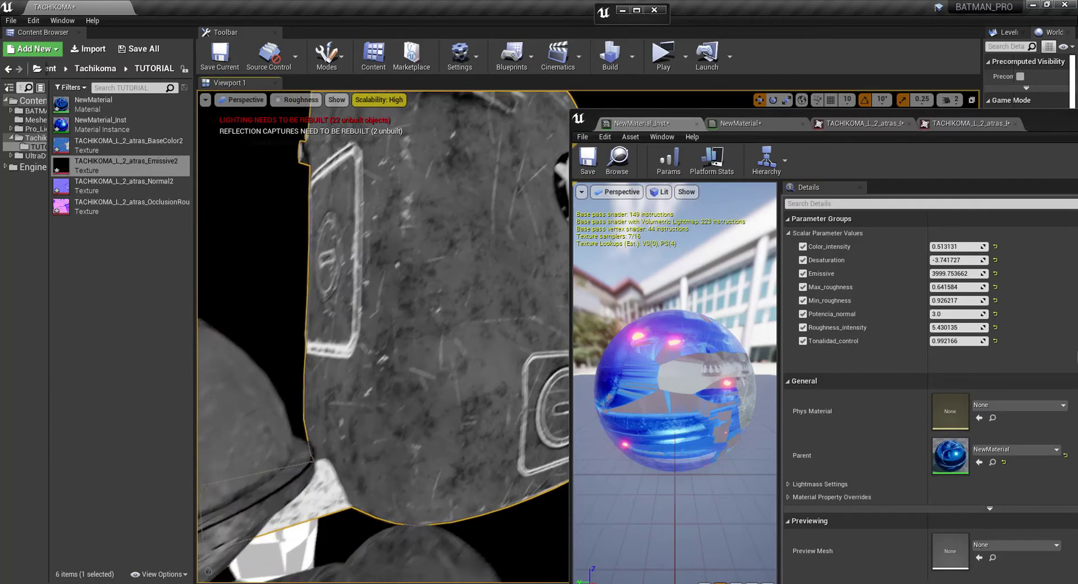
{"action": "right_click_drag", "start_coordinate": [387, 337], "coordinate": [342, 309]}
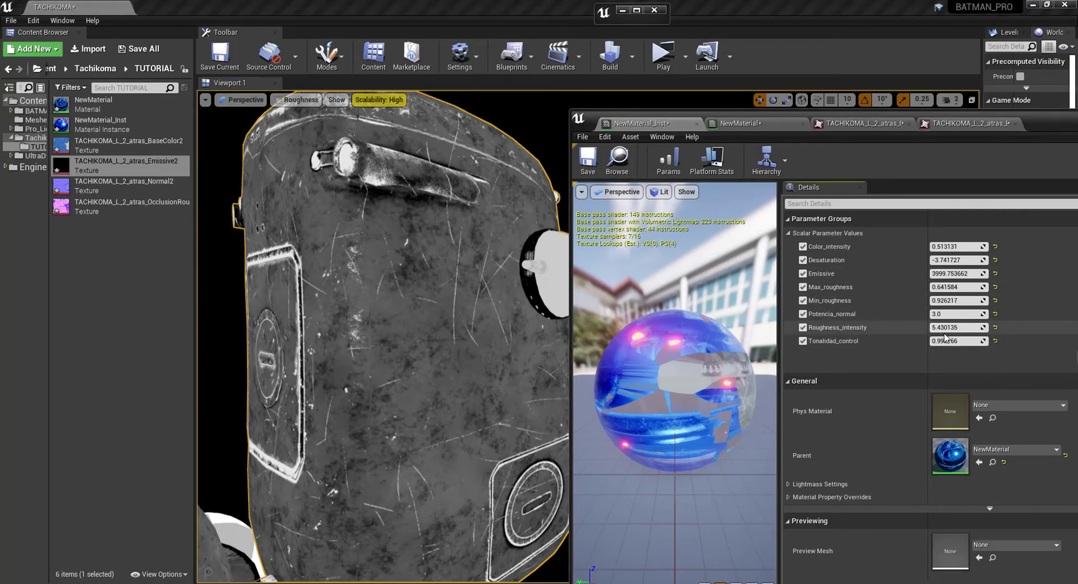
Set Roughness_intensity to about 5.18, Max_roughness to about 0.66 and Min_roughness to about 0.99, and return the level viewport to Lit
{"action": "mouse_move", "coordinate": [955, 327]}
{"action": "left_mouse_down"}
{"action": "mouse_move", "coordinate": [972, 328]}
{"action": "mouse_move", "coordinate": [946, 328]}
{"action": "mouse_move", "coordinate": [958, 327]}
{"action": "mouse_move", "coordinate": [952, 301]}
{"action": "mouse_move", "coordinate": [969, 302]}
{"action": "mouse_move", "coordinate": [933, 287]}
{"action": "mouse_move", "coordinate": [948, 288]}
{"action": "left_mouse_up"}
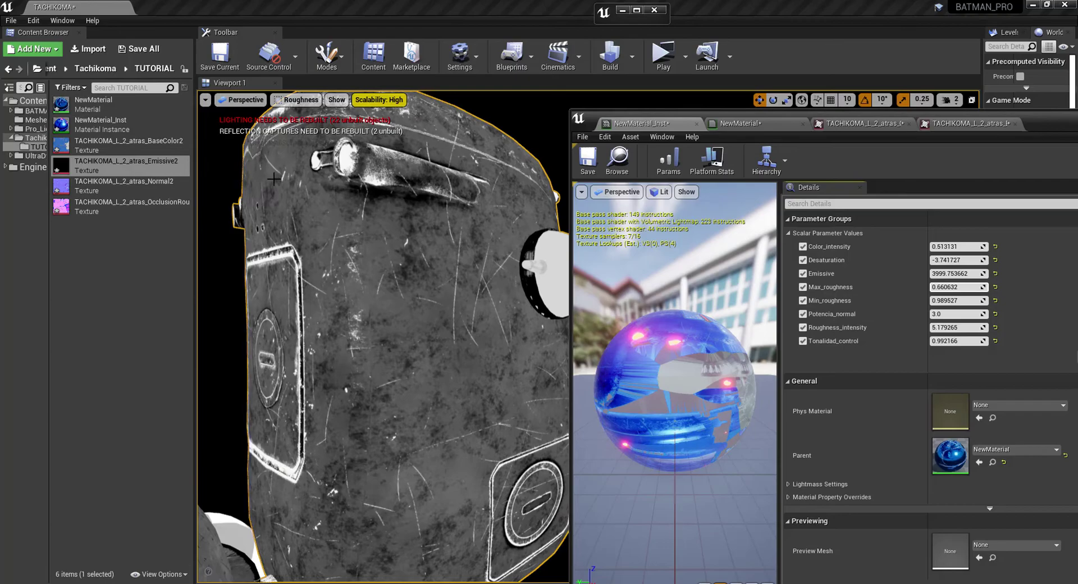
{"action": "left_click", "coordinate": [289, 101]}
{"action": "left_click", "coordinate": [296, 122]}
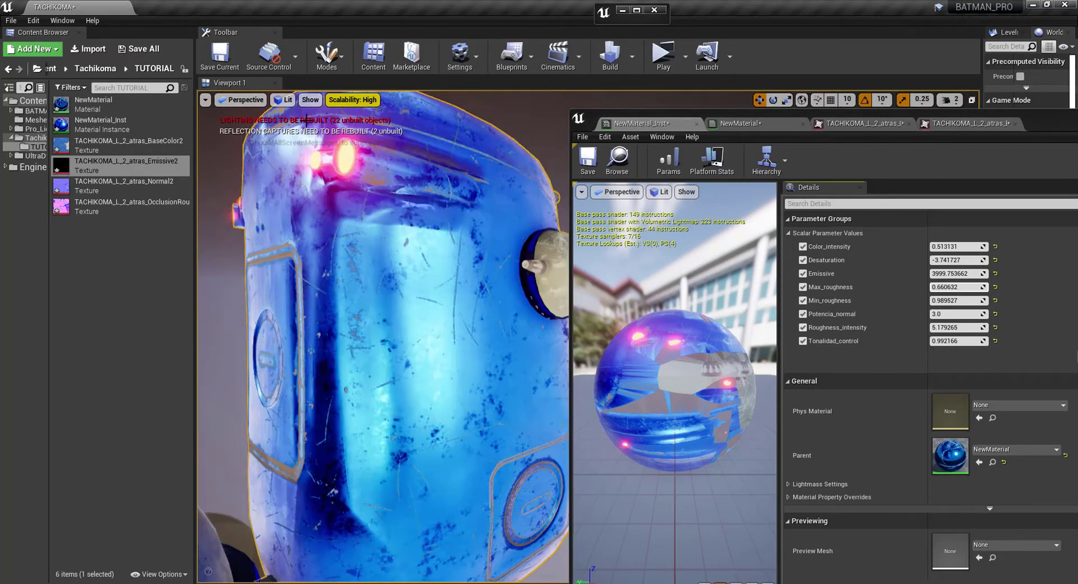
{"action": "right_click_drag", "start_coordinate": [382, 337], "coordinate": [337, 320]}
{"action": "right_click_drag", "start_coordinate": [432, 354], "coordinate": [514, 397]}
Try Max_roughness at 0.9, set Min_roughness to 0.6, and bring Max_roughness down to about 0.44
{"action": "left_click", "coordinate": [944, 301]}
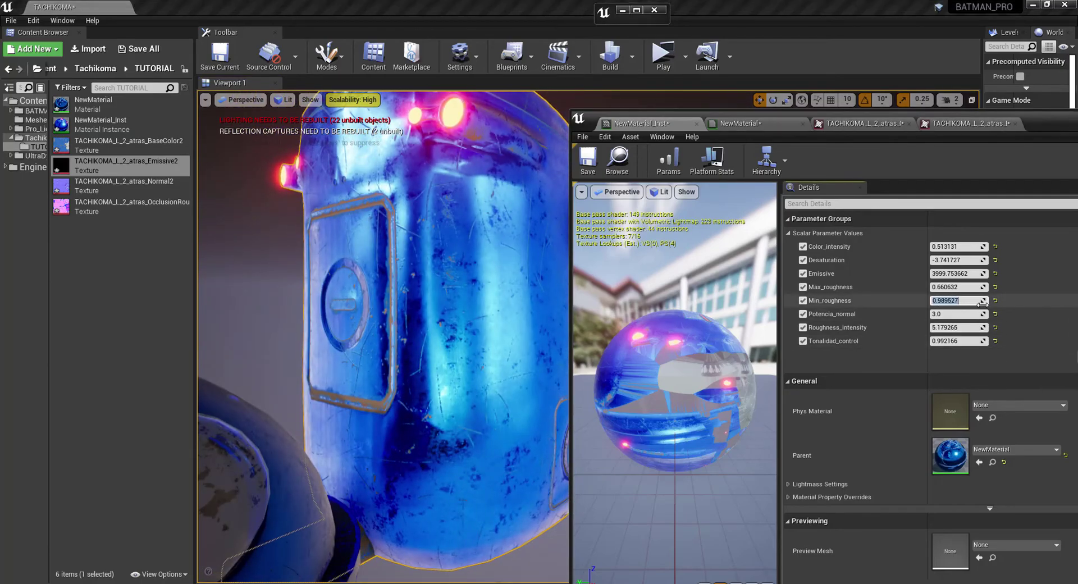
{"action": "key", "text": "Return"}
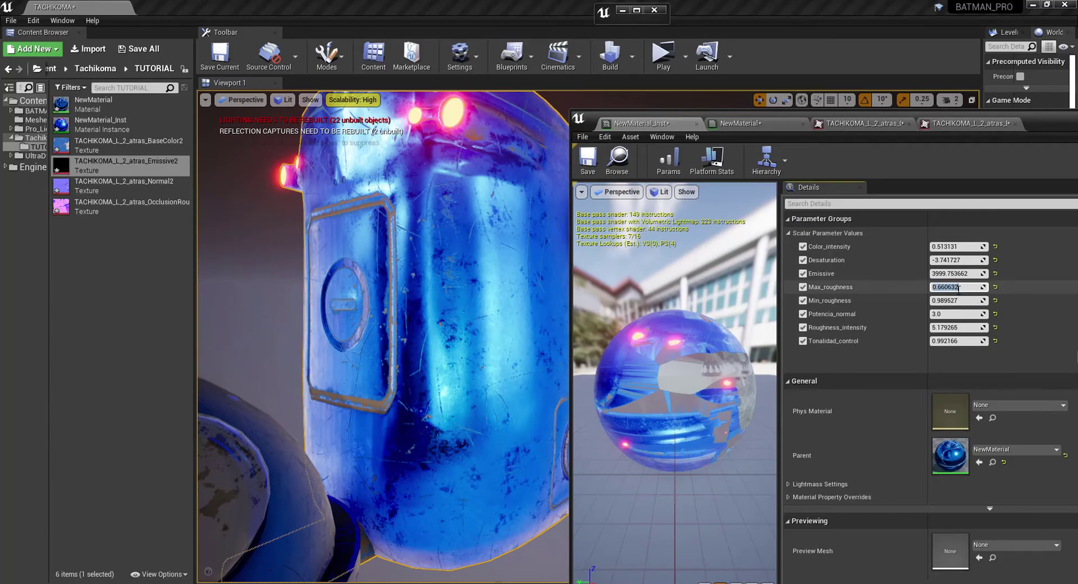
{"action": "left_click", "coordinate": [959, 288]}
{"action": "type", "text": ".9"}
{"action": "left_click", "coordinate": [949, 302]}
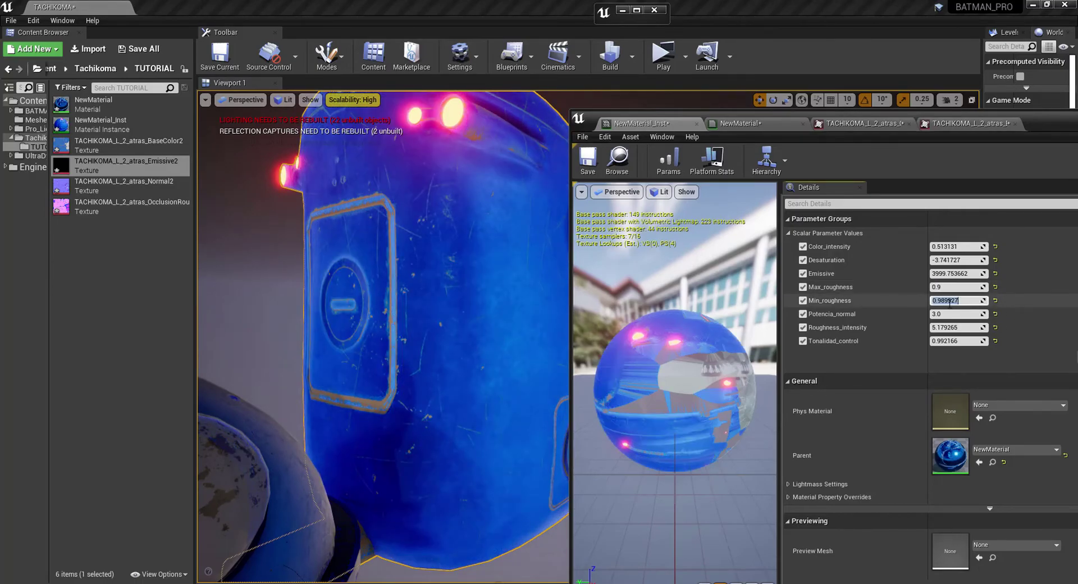
{"action": "type", "text": ".6"}
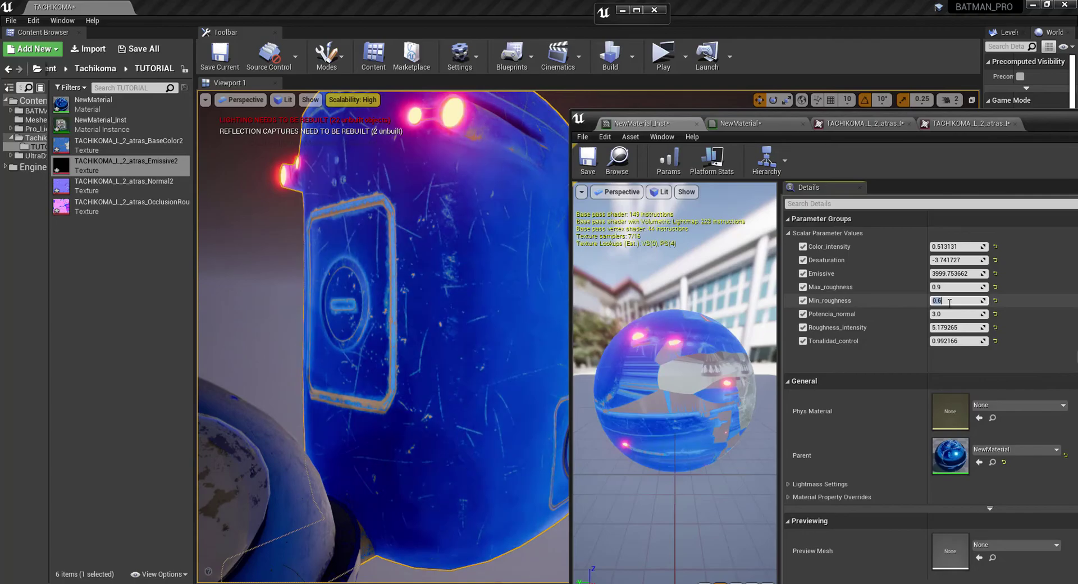
{"action": "key", "text": "Return"}
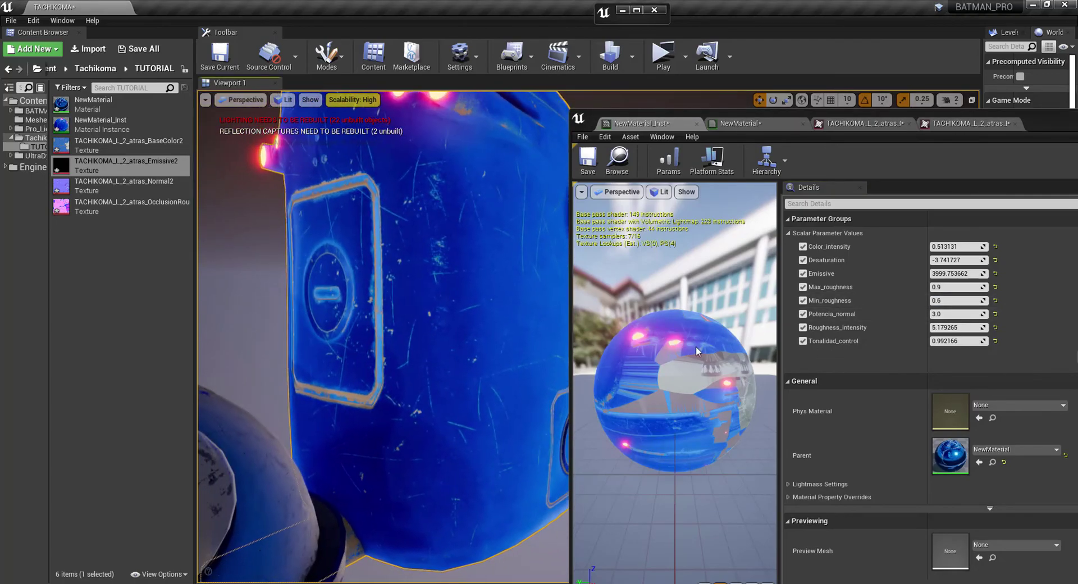
{"action": "mouse_move", "coordinate": [940, 287]}
{"action": "left_mouse_down"}
{"action": "mouse_move", "coordinate": [962, 287]}
{"action": "mouse_move", "coordinate": [930, 286]}
{"action": "left_mouse_up"}
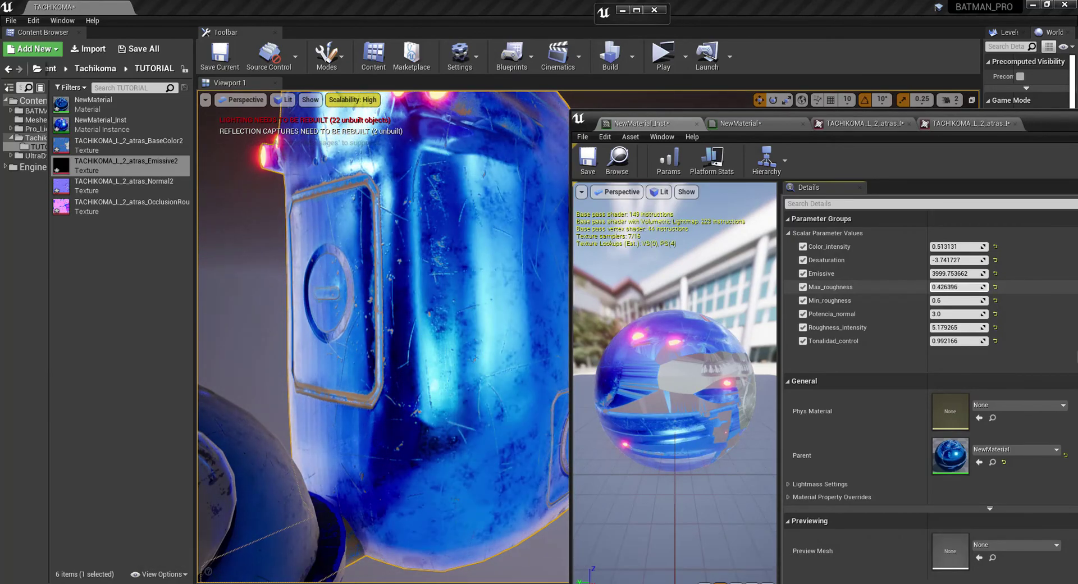
{"action": "left_click_drag", "start_coordinate": [347, 365], "coordinate": [528, 393], "text": "alt"}
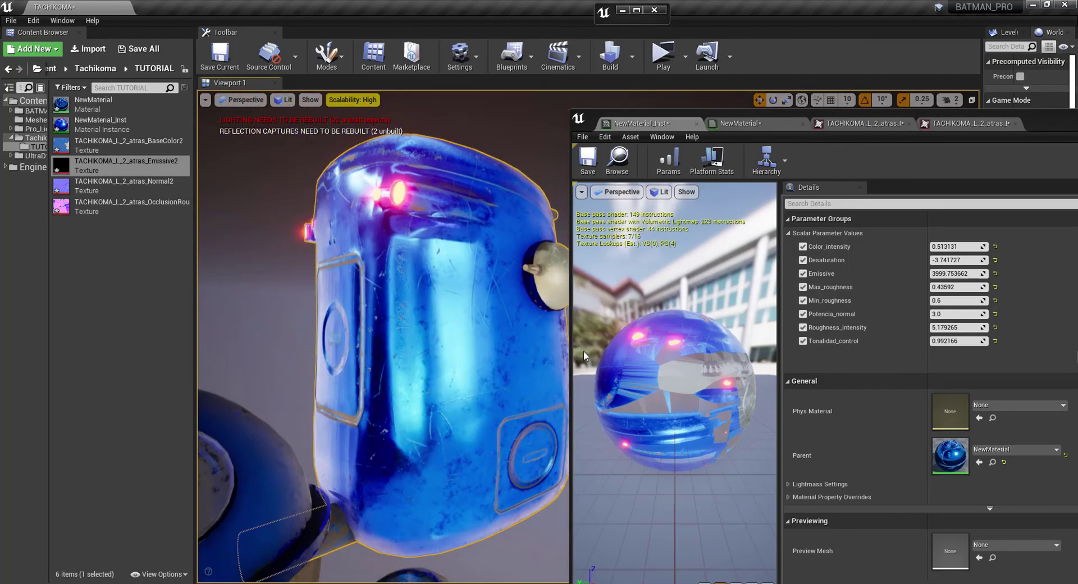